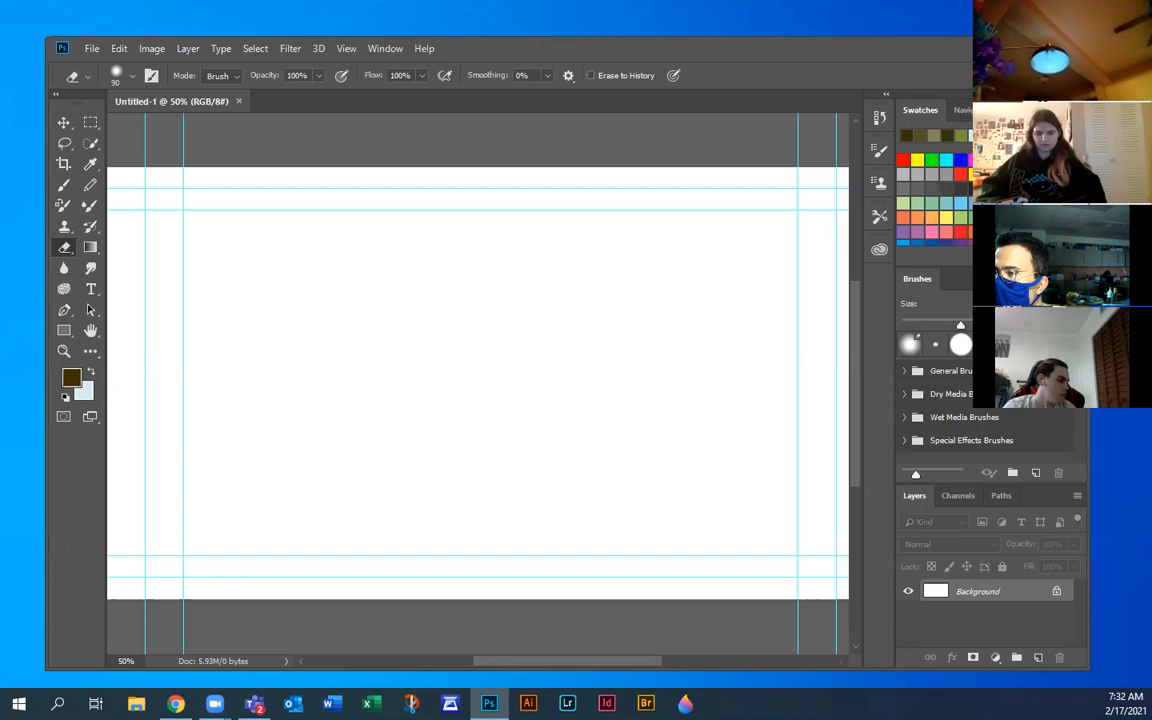
Switch to the workspace layout that keeps the Timeline open below the canvas
{"action": "left_click", "coordinate": [1010, 137]}
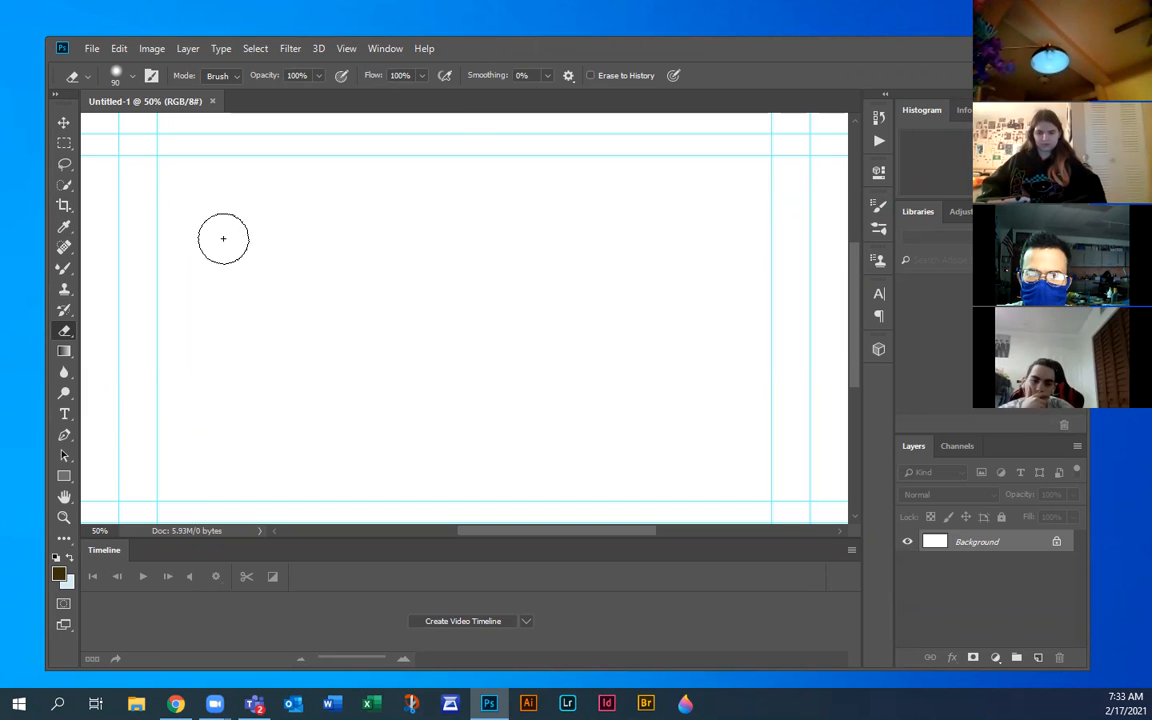
{"action": "scroll", "coordinate": [573, 332], "scroll_direction": "up", "scroll_amount": 3}
{"action": "scroll", "coordinate": [705, 310], "scroll_direction": "up", "scroll_amount": 5}
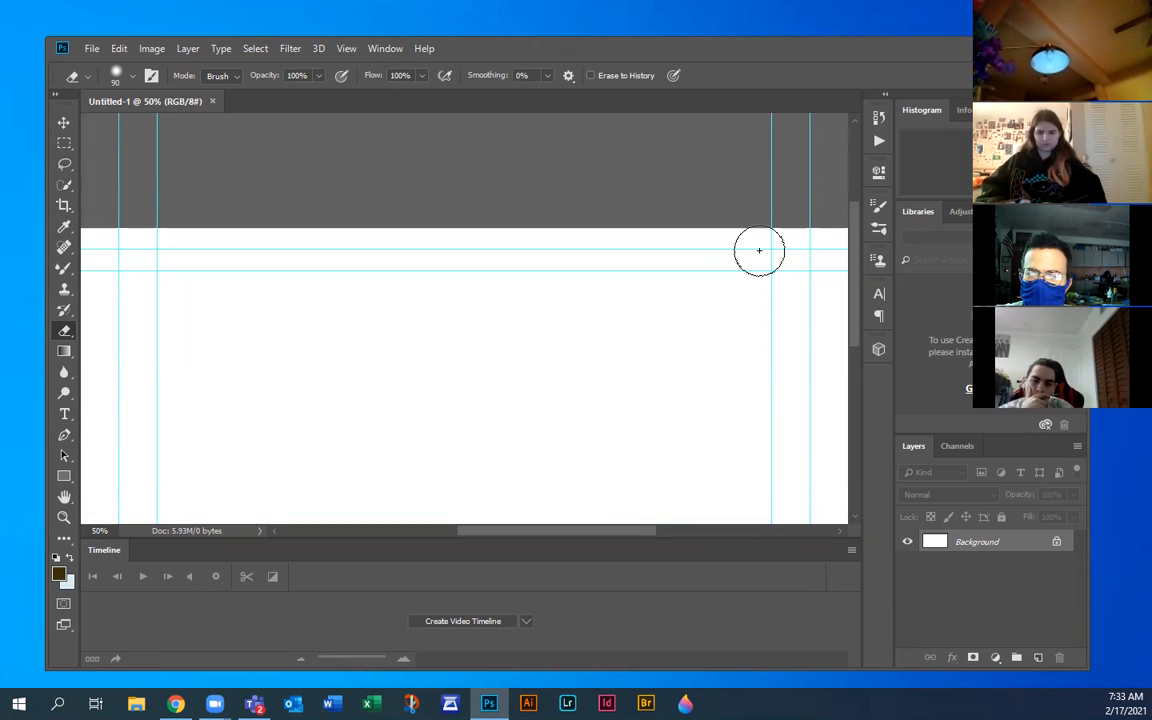
{"action": "scroll", "coordinate": [620, 210], "scroll_direction": "down", "scroll_amount": 7}
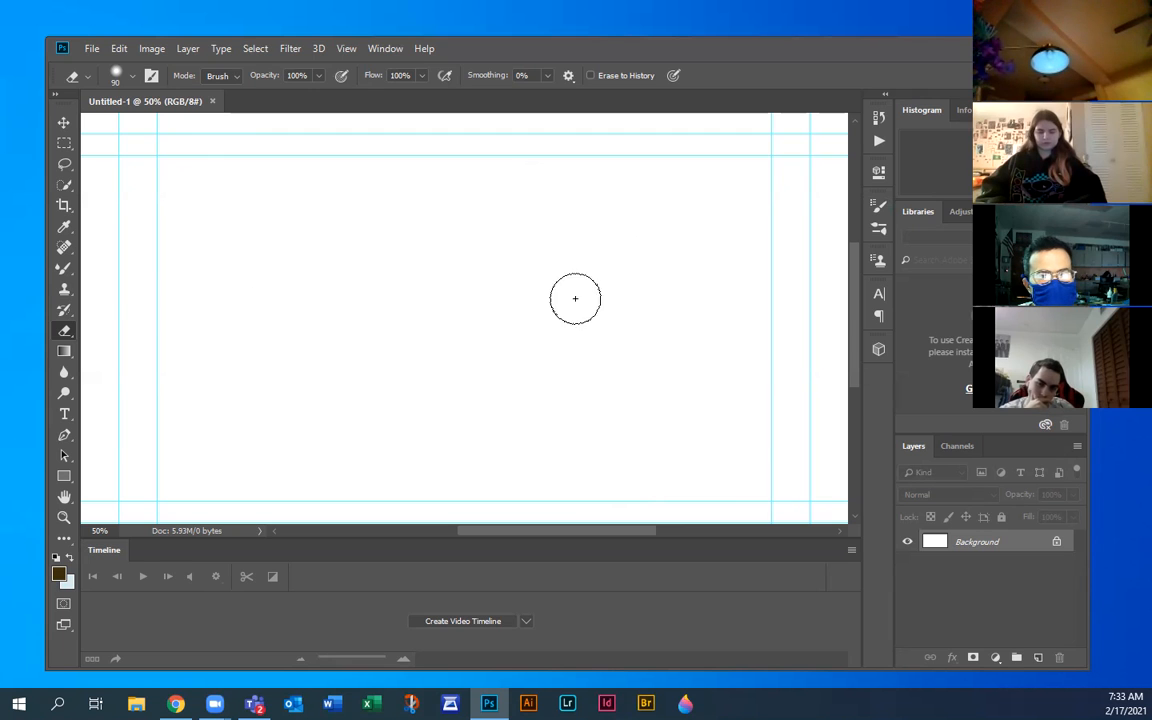
{"action": "double_click", "coordinate": [105, 553]}
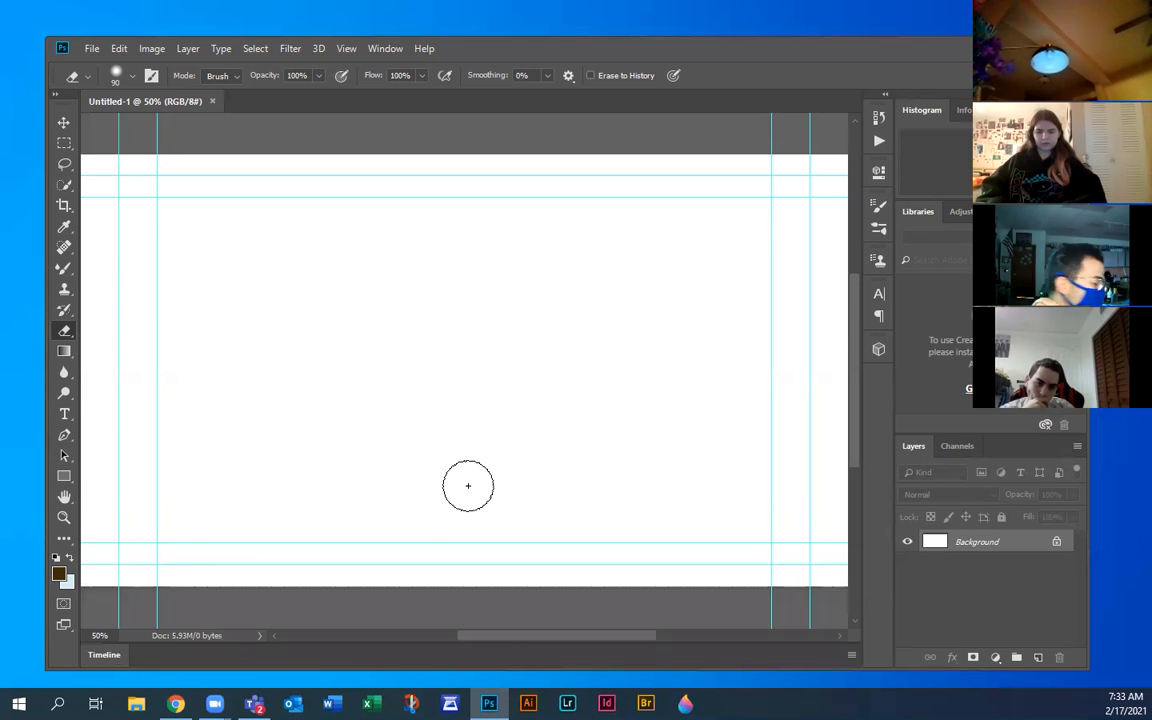
{"action": "double_click", "coordinate": [106, 655]}
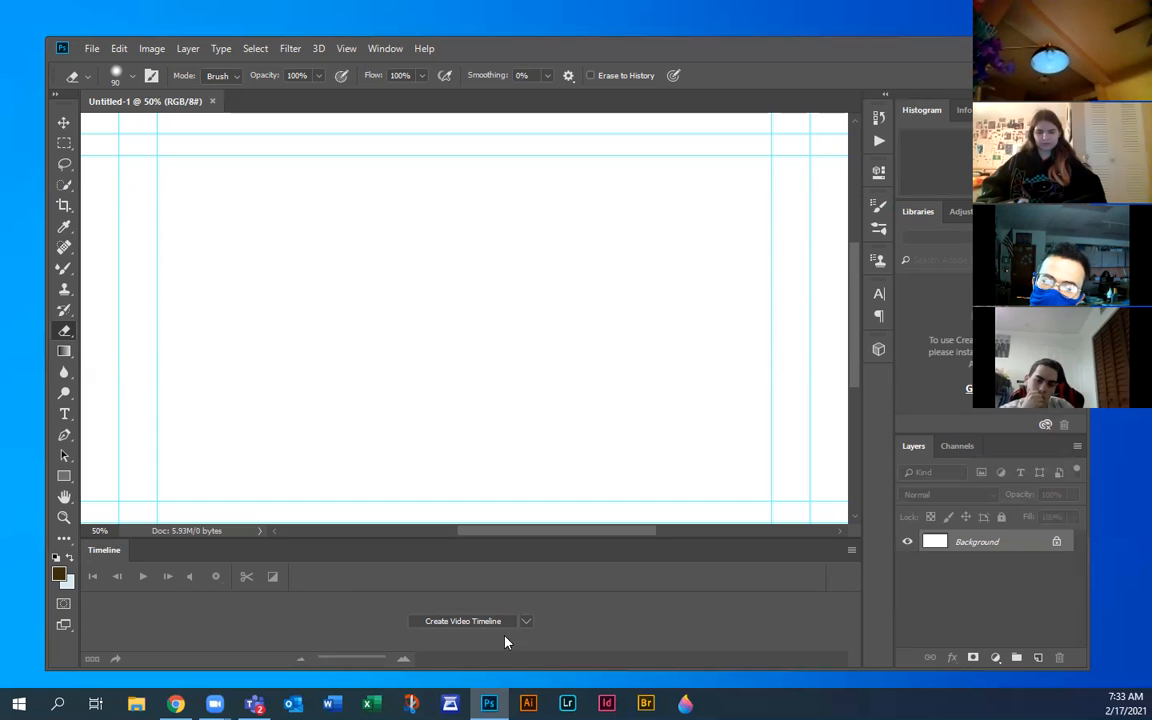
Set the timeline type to Create Frame Animation instead of Create Video Timeline
{"action": "left_click", "coordinate": [526, 621]}
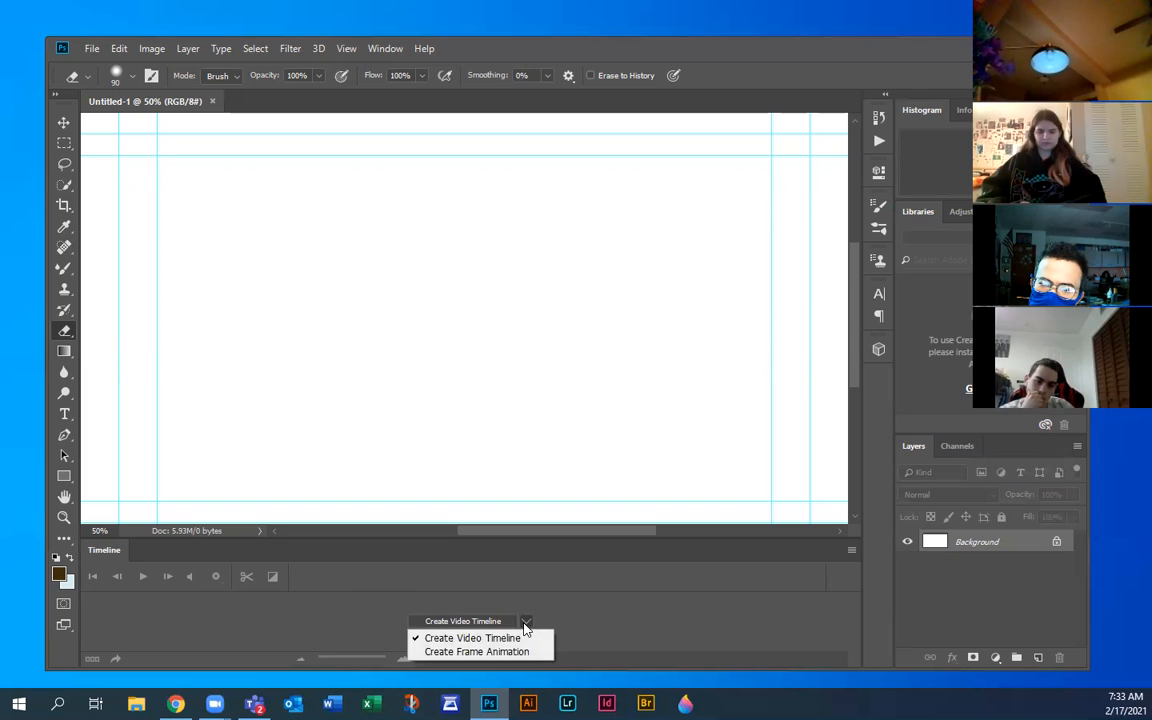
{"action": "left_click", "coordinate": [463, 652]}
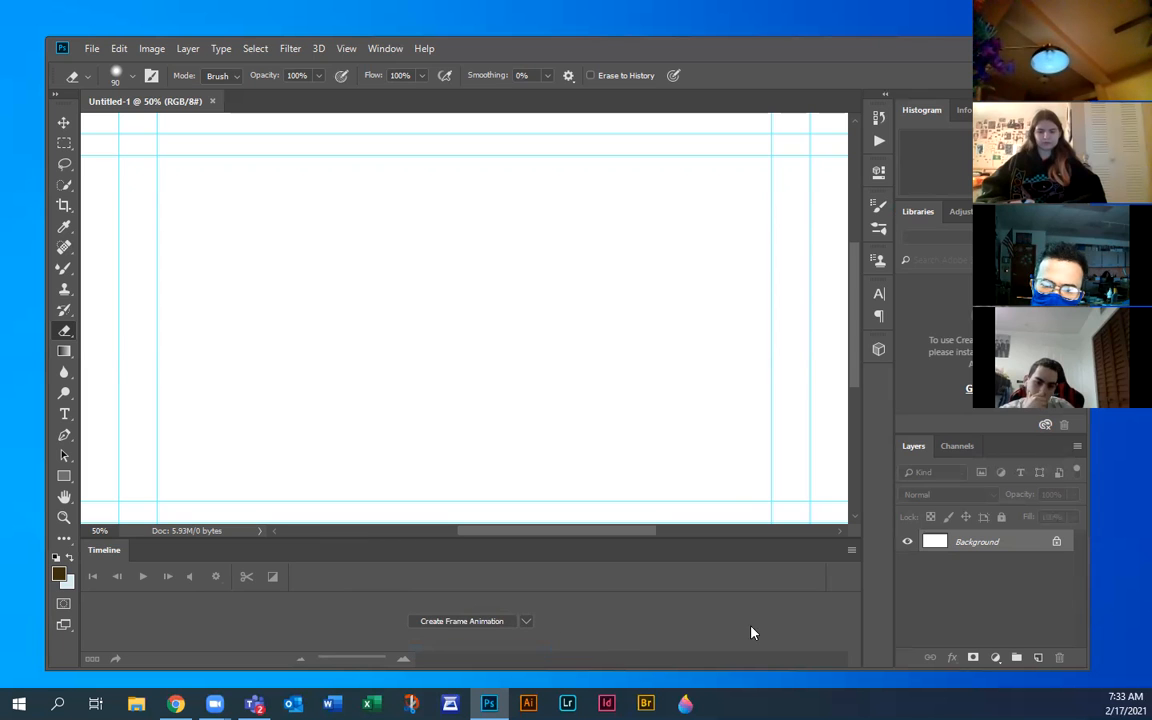
{"action": "left_click", "coordinate": [527, 623]}
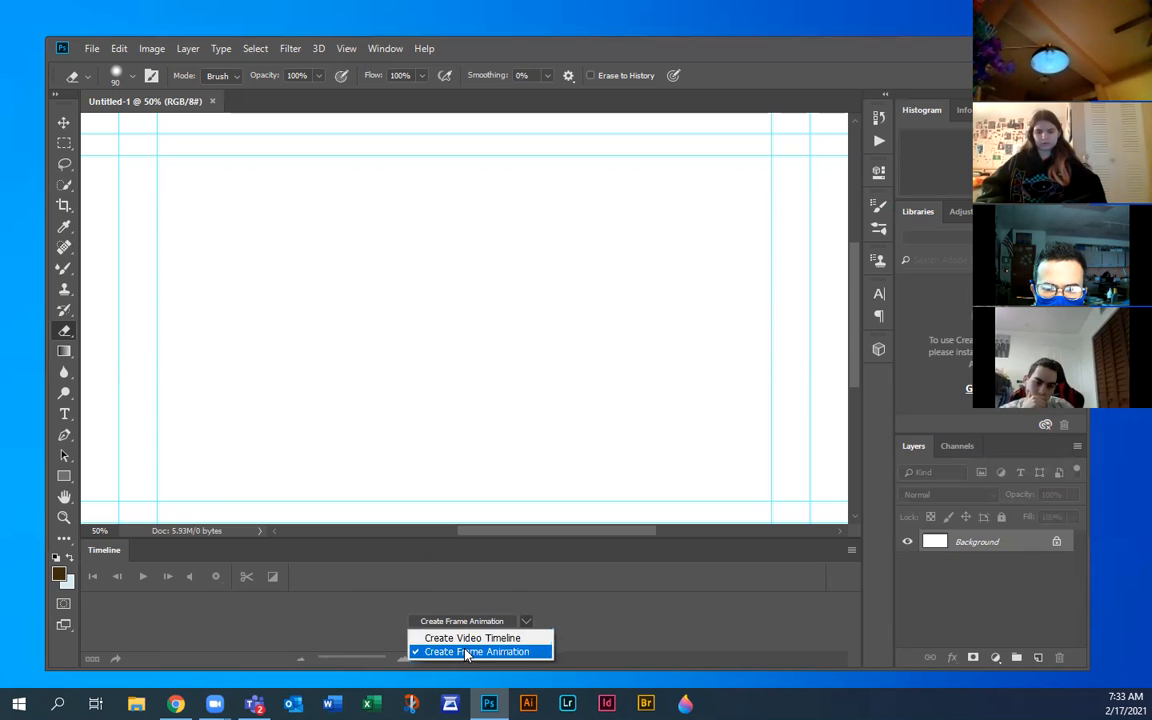
{"action": "left_click", "coordinate": [485, 638]}
{"action": "left_click", "coordinate": [527, 622]}
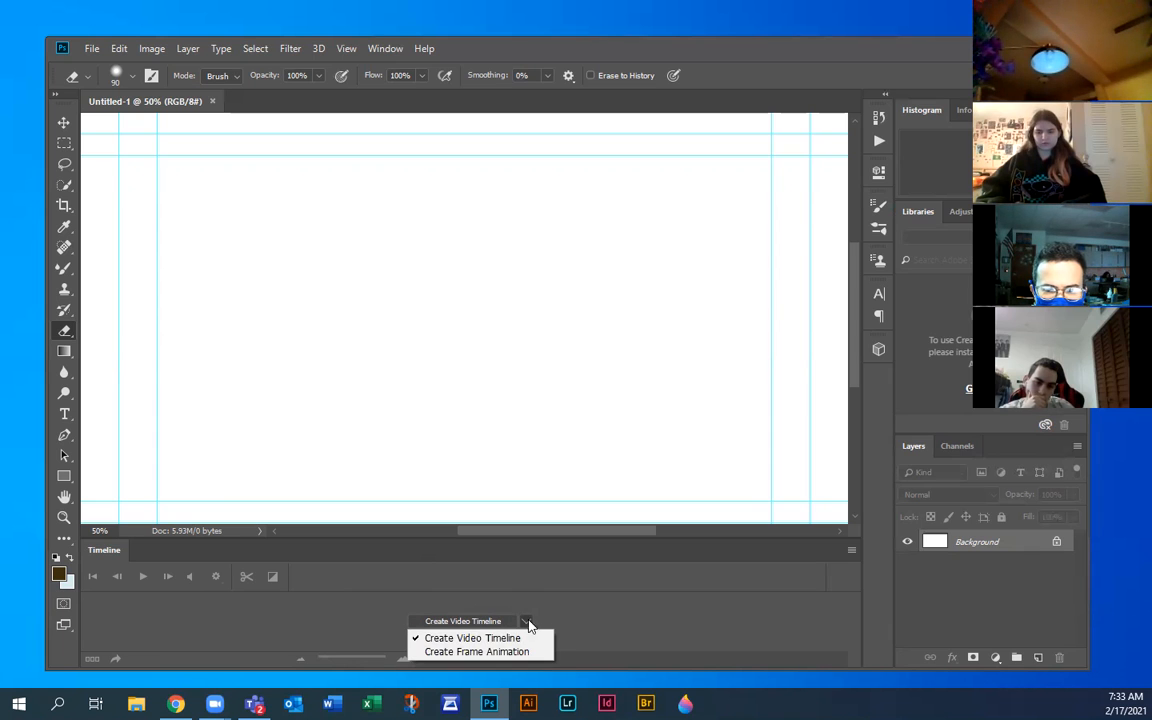
{"action": "left_click", "coordinate": [470, 651]}
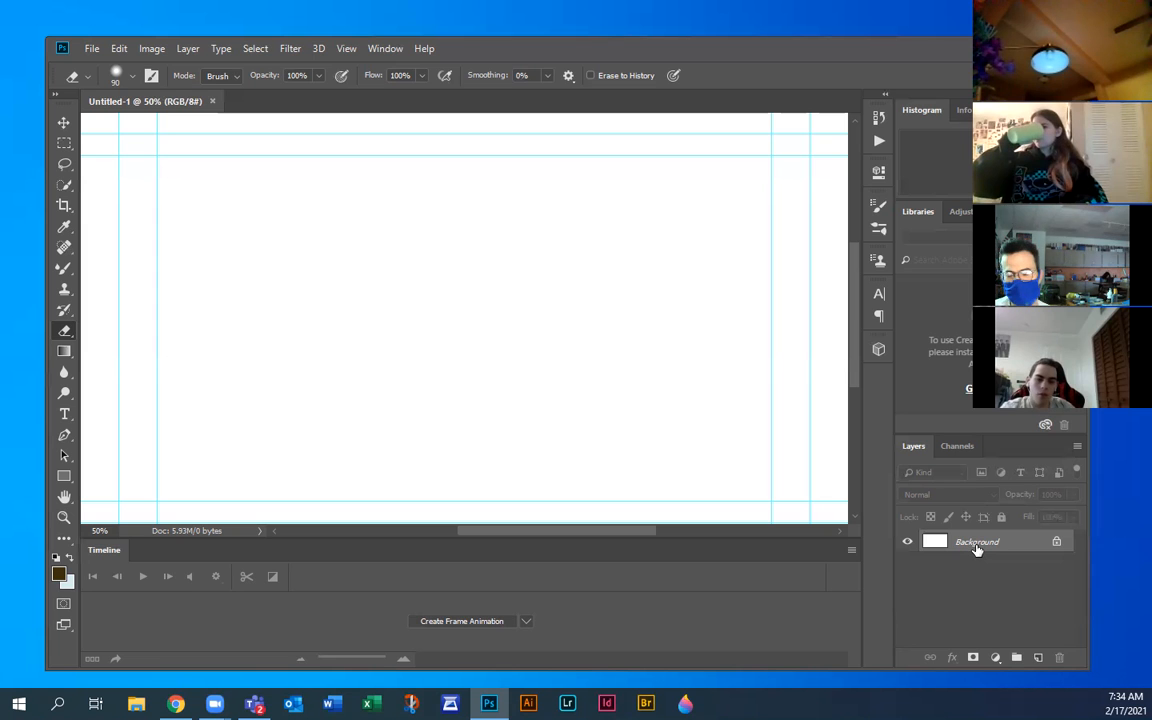
Add a new layer above Background and ready the Mixer Brush with the default black and white colors
{"action": "left_click", "coordinate": [1037, 657]}
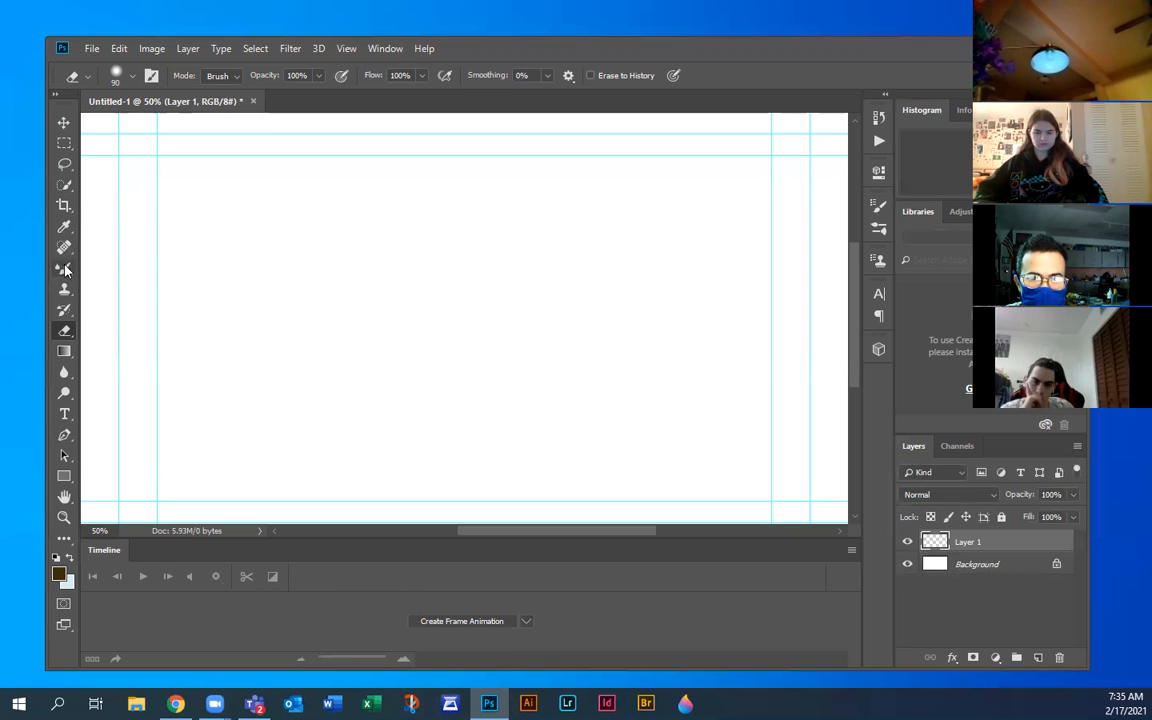
{"action": "key", "text": "b"}
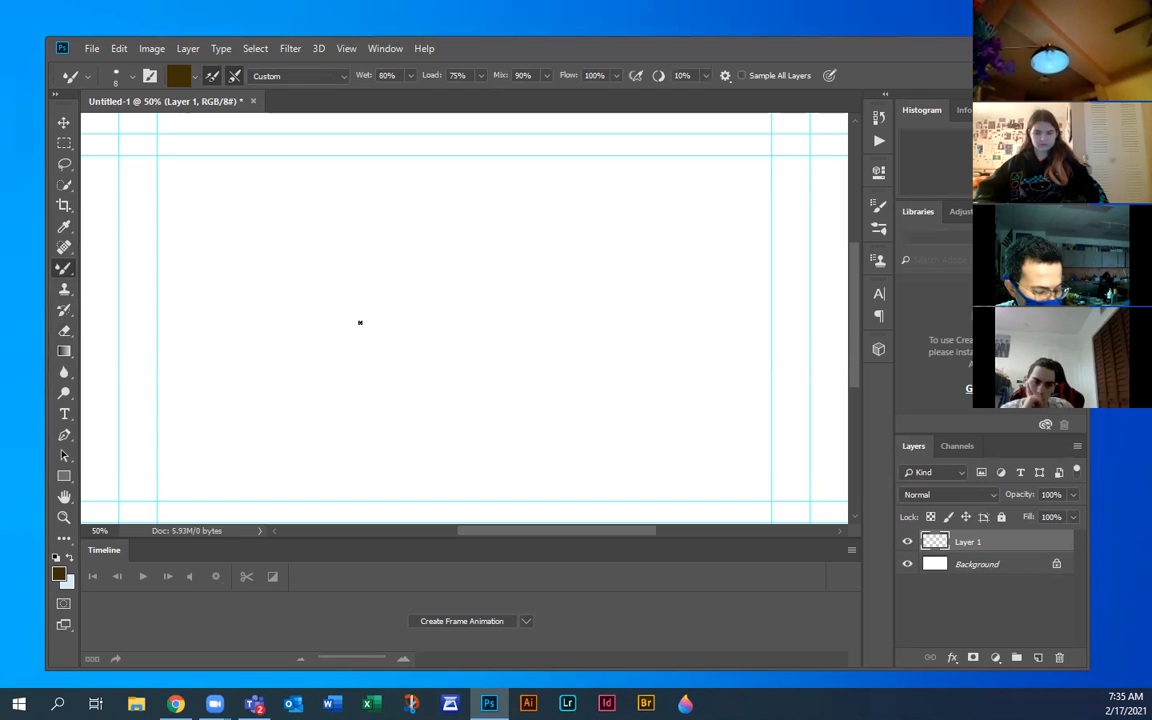
{"action": "key", "text": "d"}
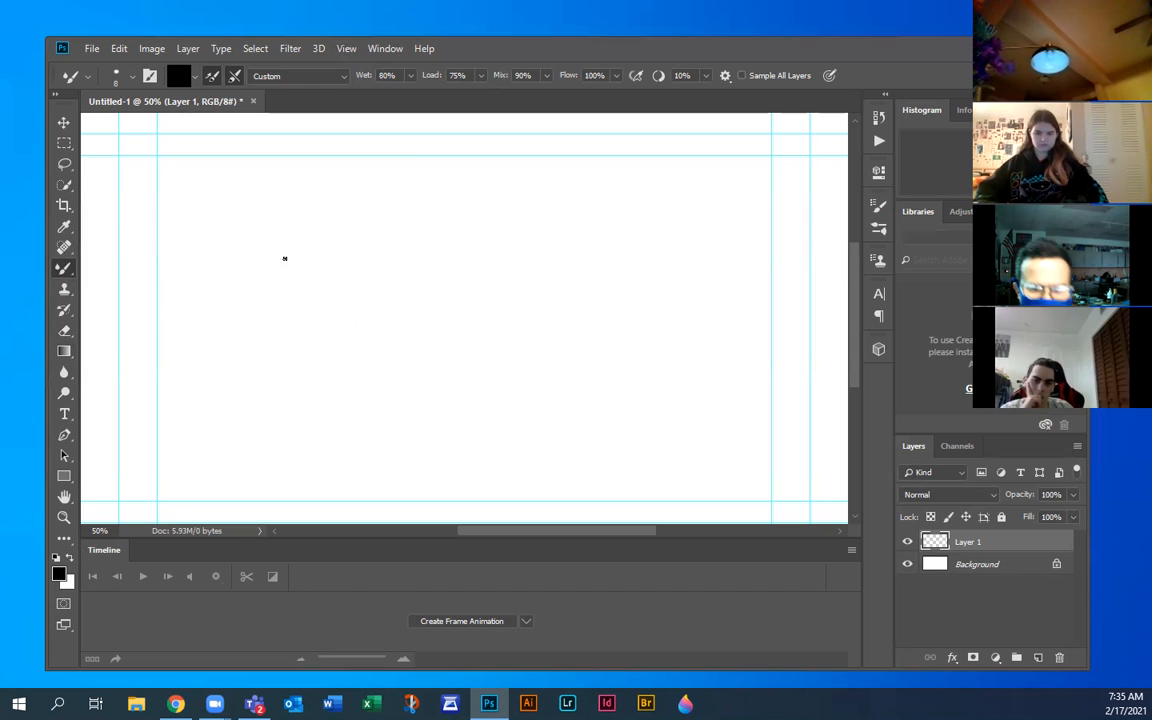
Try two long curved brush strokes forming a bounce path across the canvas, and undo them
{"action": "mouse_move", "coordinate": [176, 184]}
{"action": "left_mouse_down"}
{"action": "mouse_move", "coordinate": [235, 186]}
{"action": "mouse_move", "coordinate": [406, 250]}
{"action": "mouse_move", "coordinate": [490, 374]}
{"action": "left_mouse_up"}
{"action": "left_click_drag", "start_coordinate": [536, 327], "coordinate": [768, 247]}
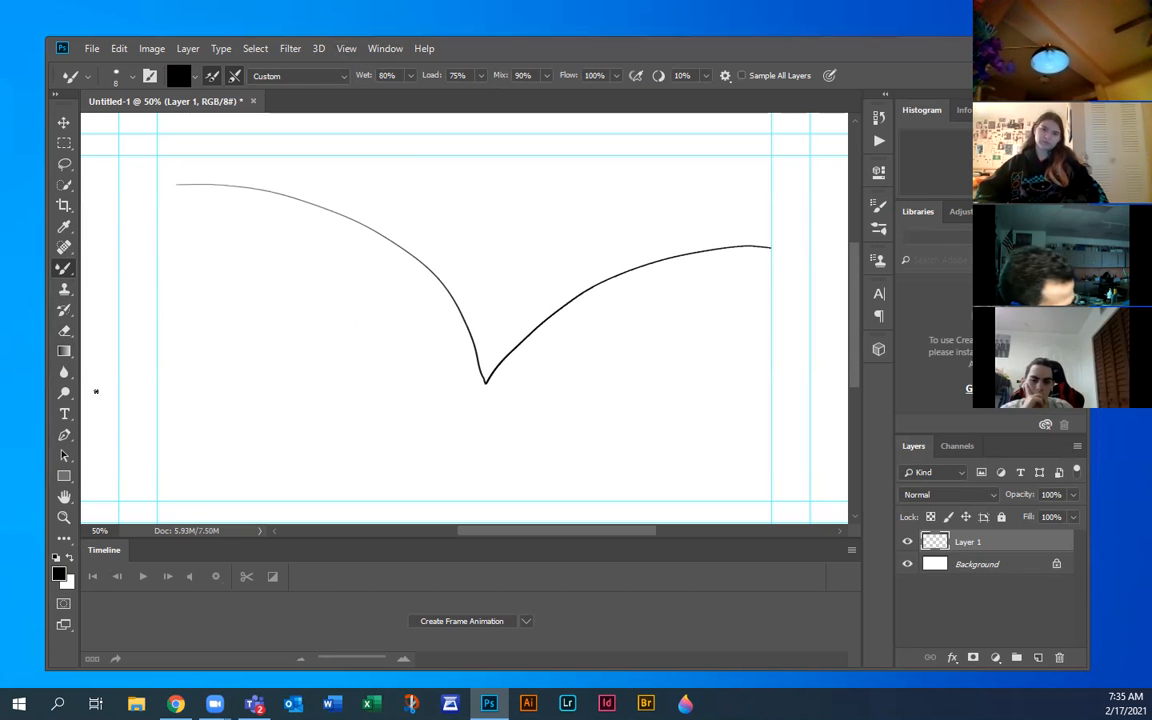
{"action": "key", "text": "ctrl+z"}
{"action": "key", "text": "ctrl+z"}
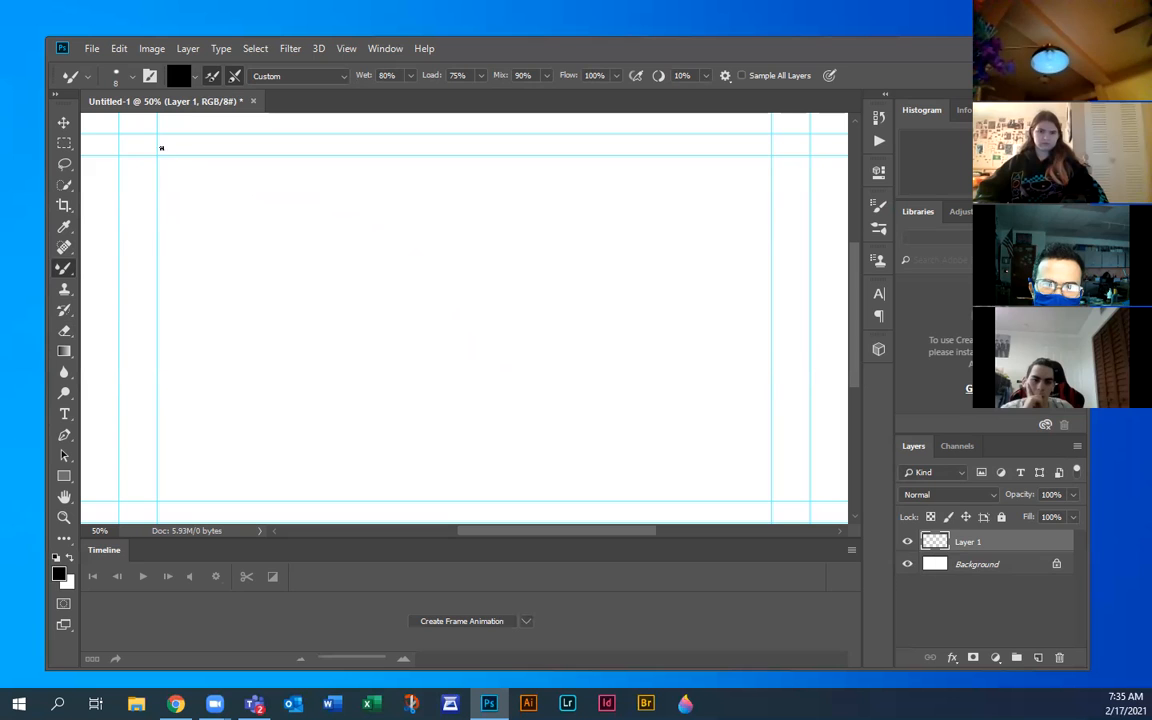
Sketch a trial ball over the upper-left guide intersection, and remove it with a rectangular selection
{"action": "mouse_move", "coordinate": [145, 149]}
{"action": "left_mouse_down"}
{"action": "mouse_move", "coordinate": [140, 138]}
{"action": "mouse_move", "coordinate": [126, 152]}
{"action": "mouse_move", "coordinate": [193, 147]}
{"action": "mouse_move", "coordinate": [187, 136]}
{"action": "mouse_move", "coordinate": [136, 180]}
{"action": "left_mouse_up"}
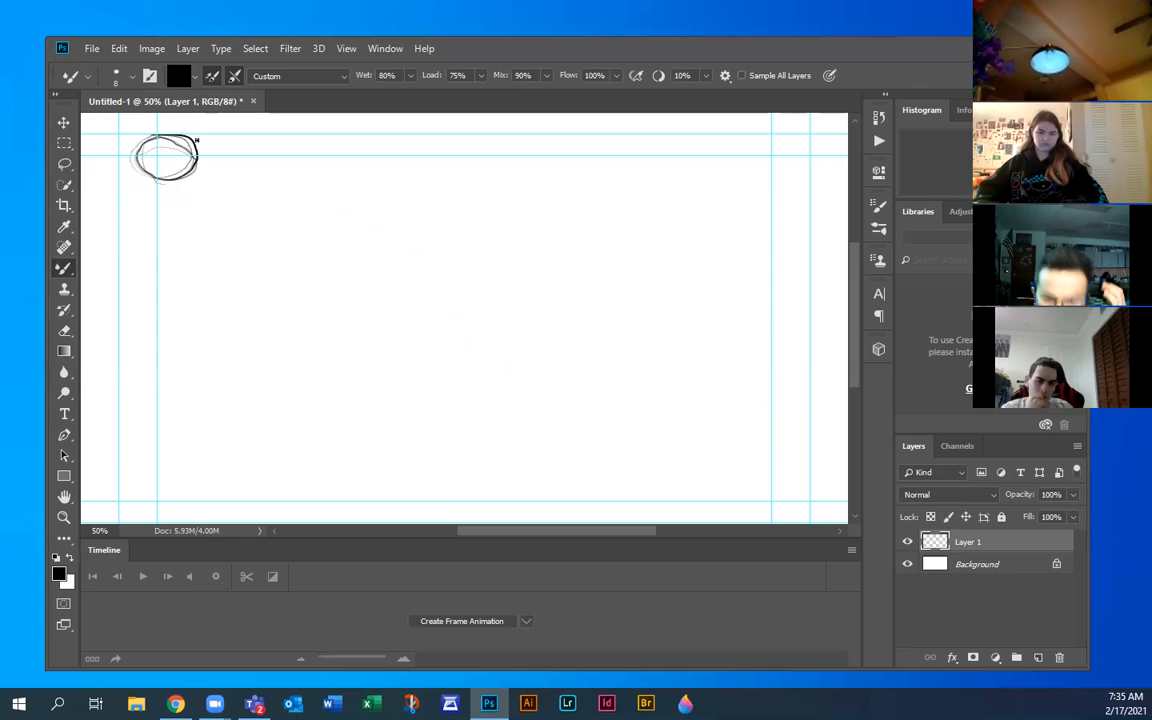
{"action": "mouse_move", "coordinate": [183, 131]}
{"action": "left_mouse_down"}
{"action": "mouse_move", "coordinate": [131, 150]}
{"action": "mouse_move", "coordinate": [182, 160]}
{"action": "mouse_move", "coordinate": [143, 136]}
{"action": "mouse_move", "coordinate": [158, 184]}
{"action": "mouse_move", "coordinate": [208, 155]}
{"action": "mouse_move", "coordinate": [172, 134]}
{"action": "left_mouse_up"}
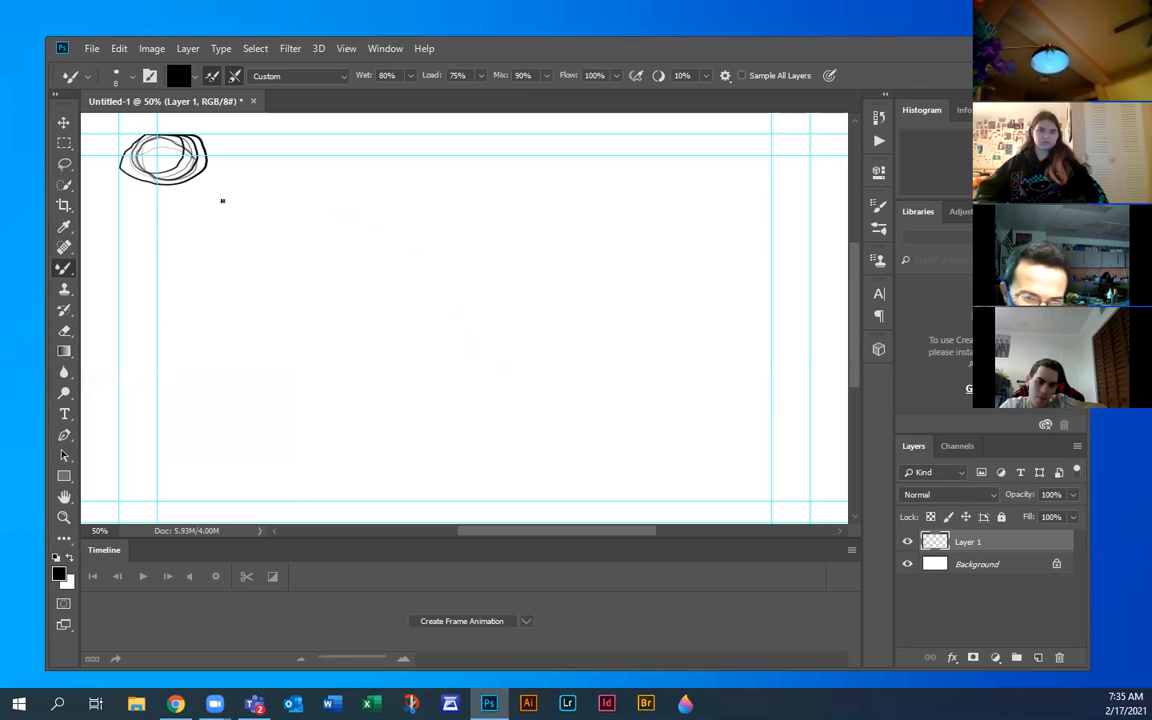
{"action": "left_click", "coordinate": [64, 143]}
{"action": "left_click_drag", "start_coordinate": [228, 197], "coordinate": [112, 121]}
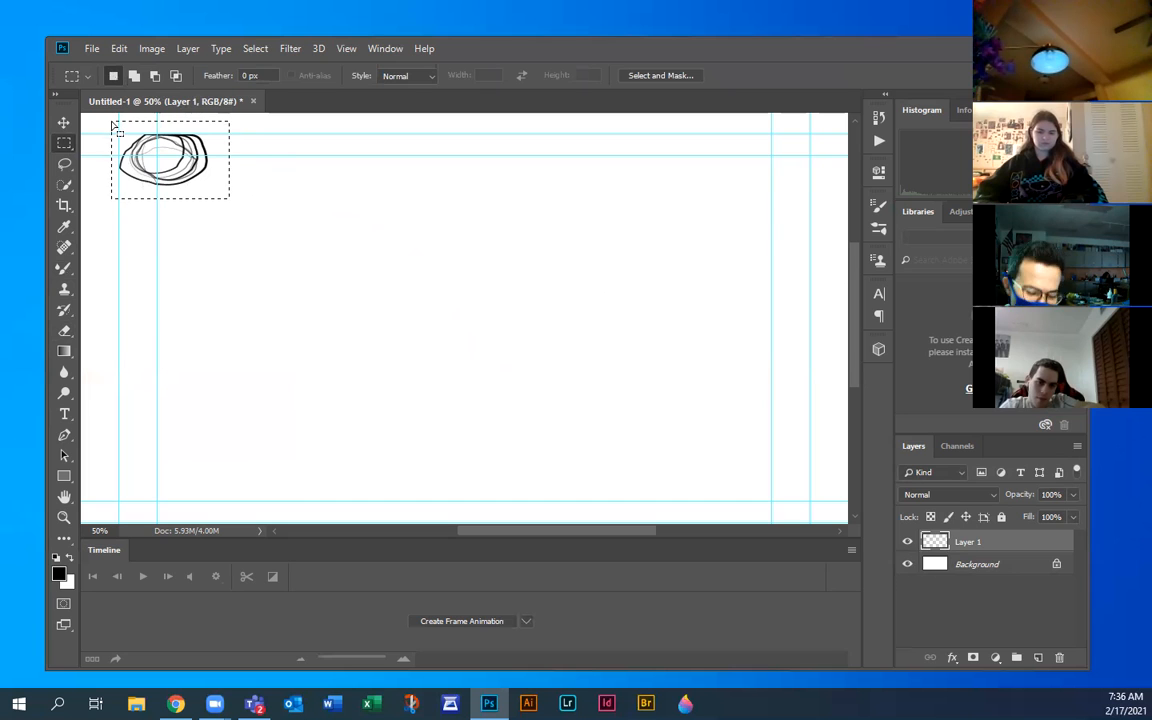
{"action": "key", "text": "Delete"}
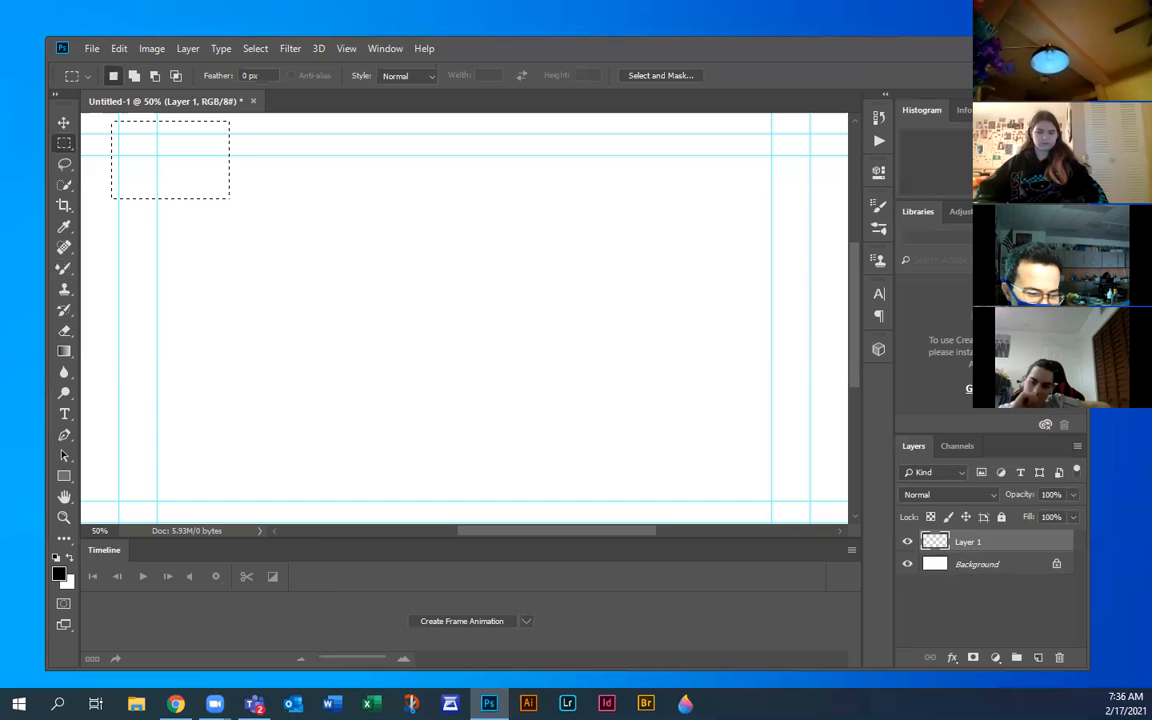
{"action": "key", "text": "ctrl+d"}
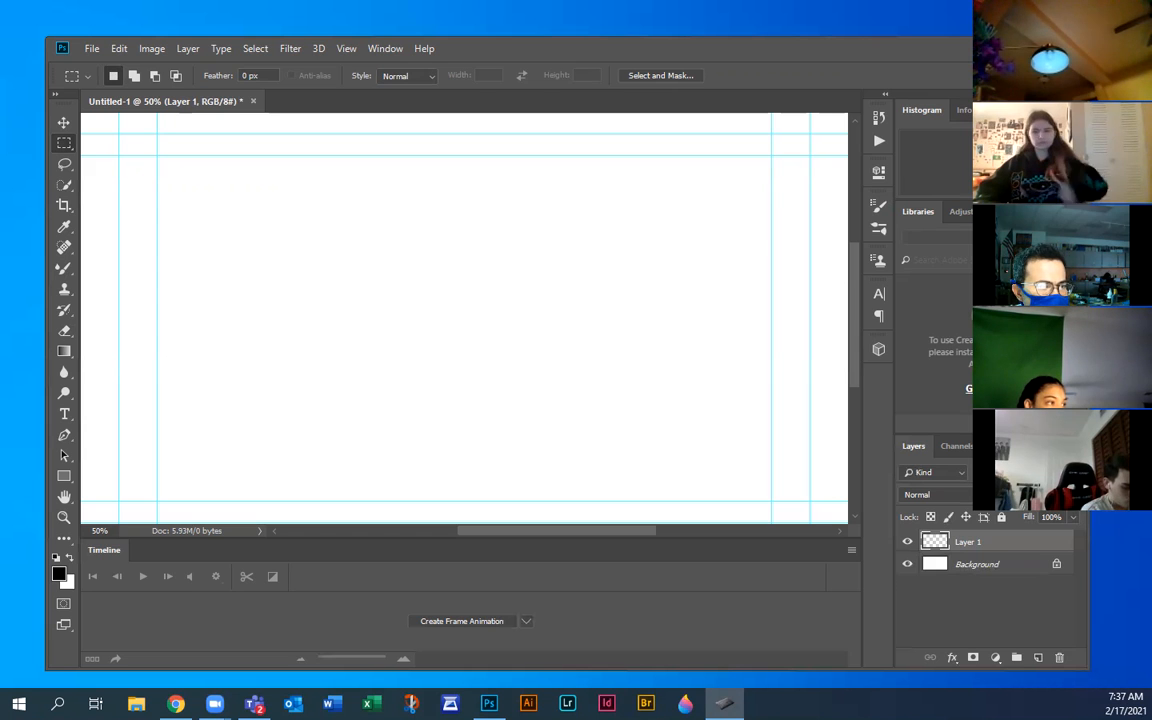
{"action": "left_click_drag", "start_coordinate": [111, 121], "coordinate": [229, 198]}
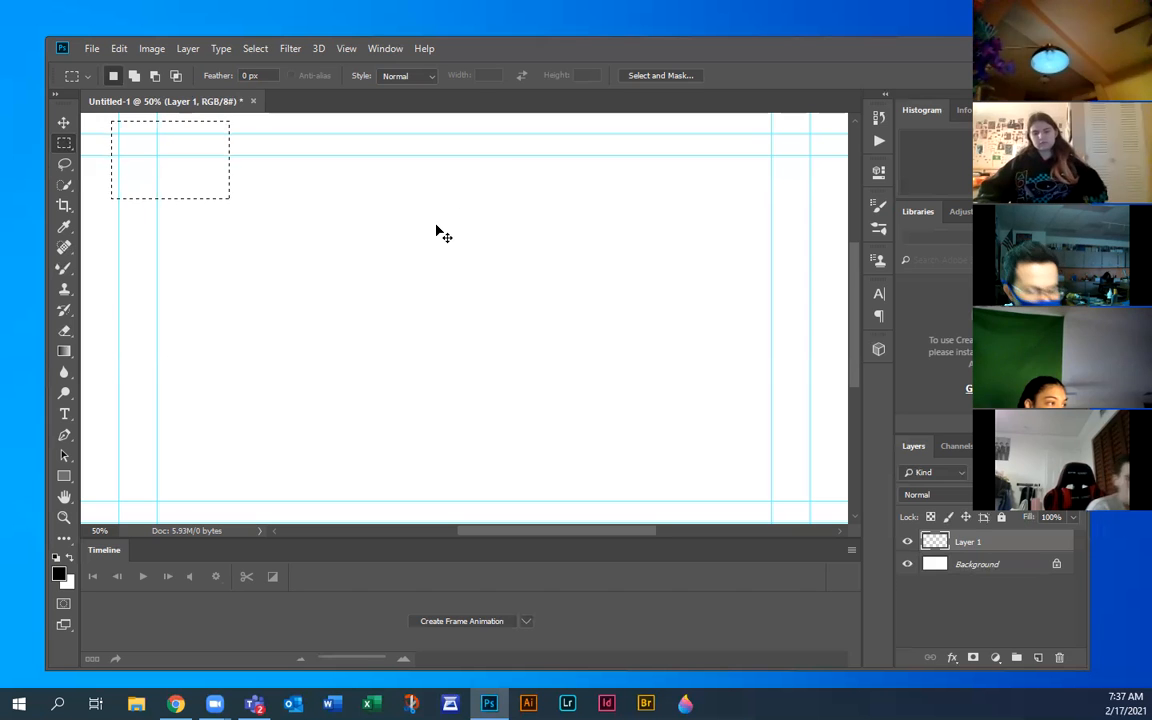
{"action": "left_click", "coordinate": [383, 267]}
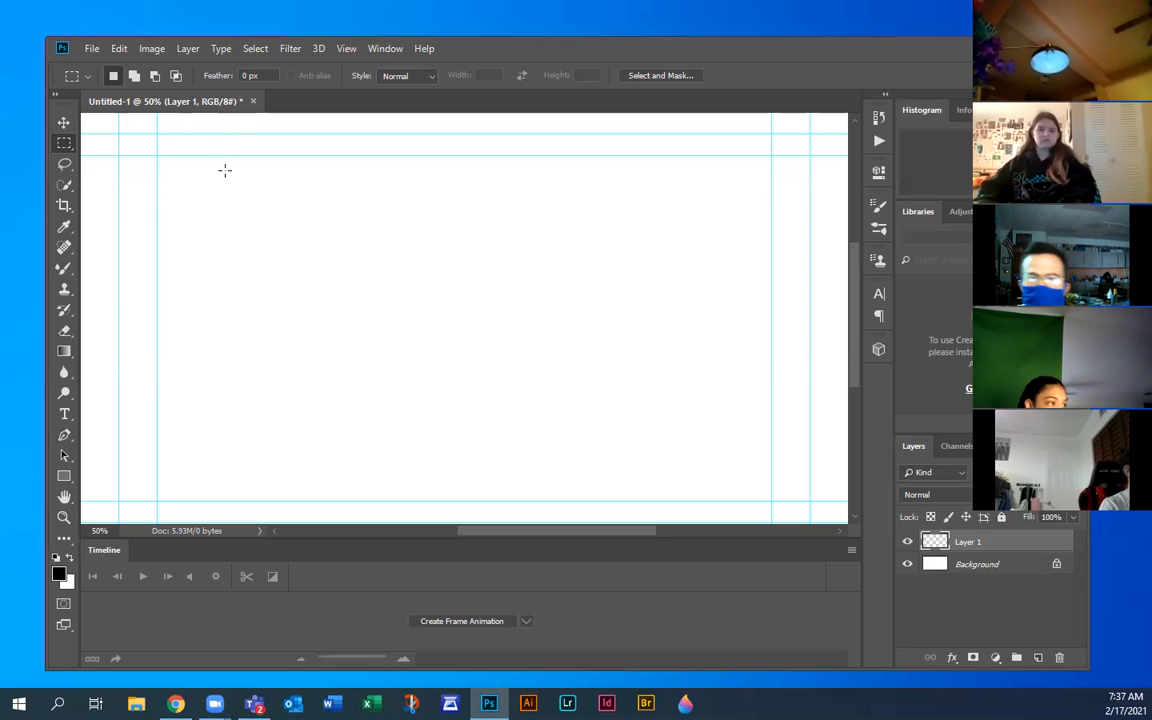
{"action": "left_click_drag", "start_coordinate": [147, 189], "coordinate": [178, 166]}
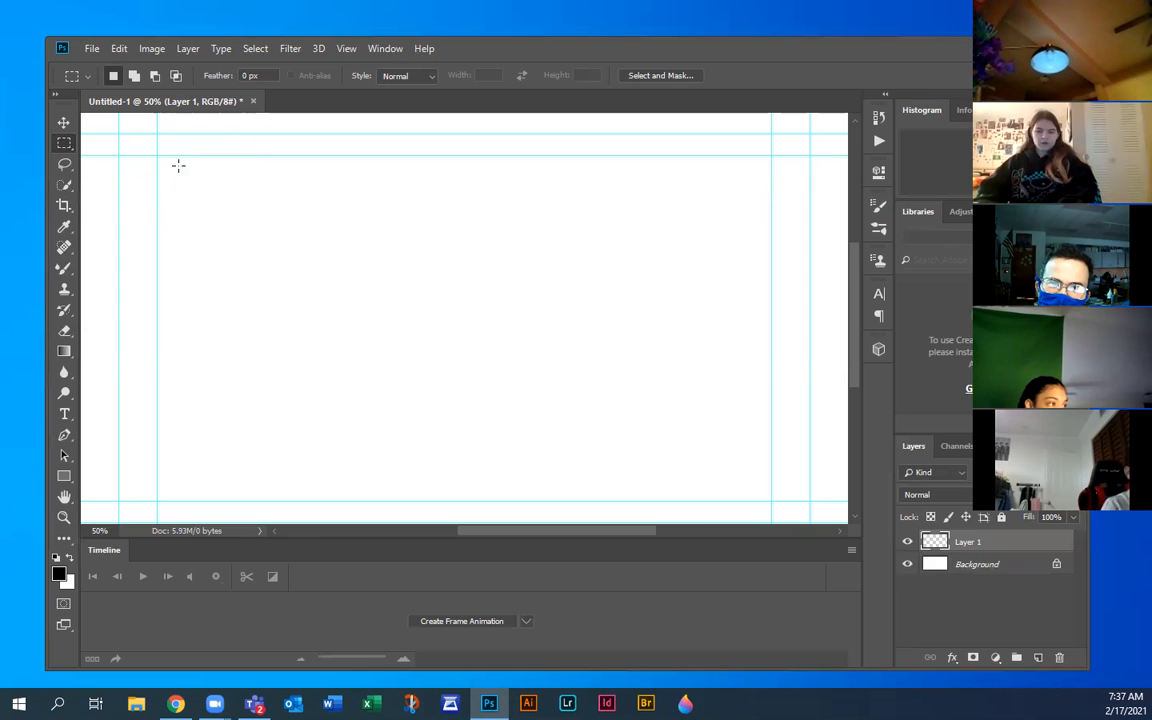
{"action": "key", "text": "ctrl+d"}
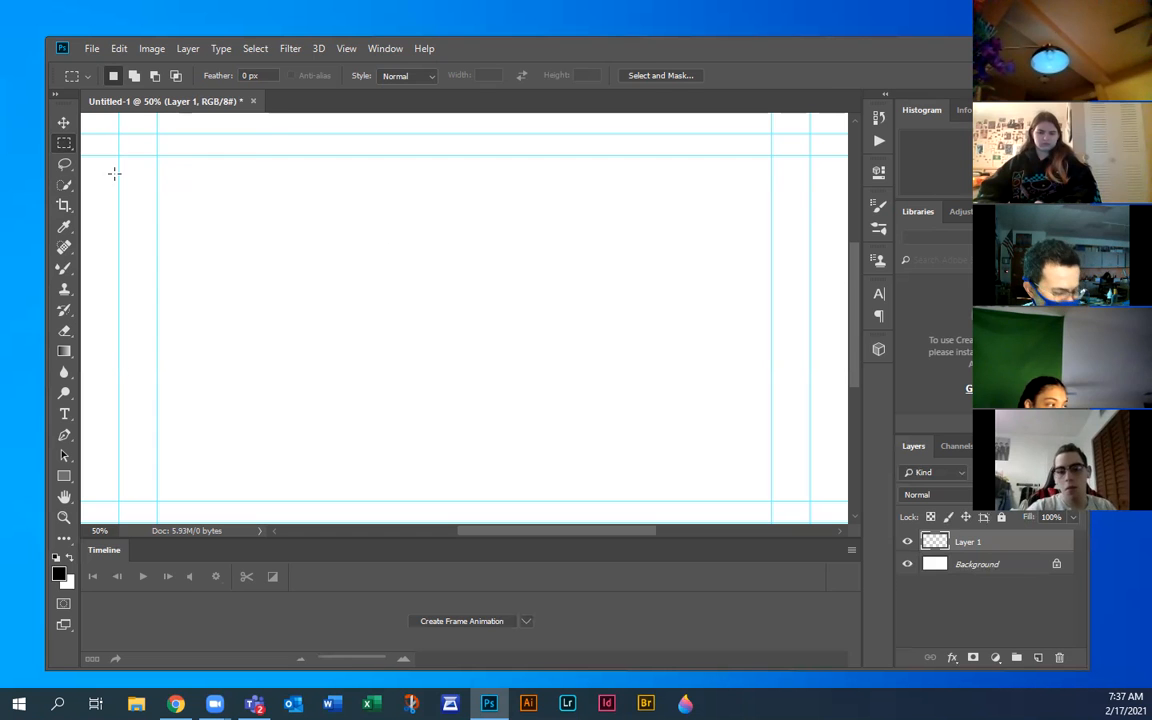
Enable pressure-controlled size for the Mixer Brush and sketch a black trial ball near the upper-left guide intersection
{"action": "key", "text": "b"}
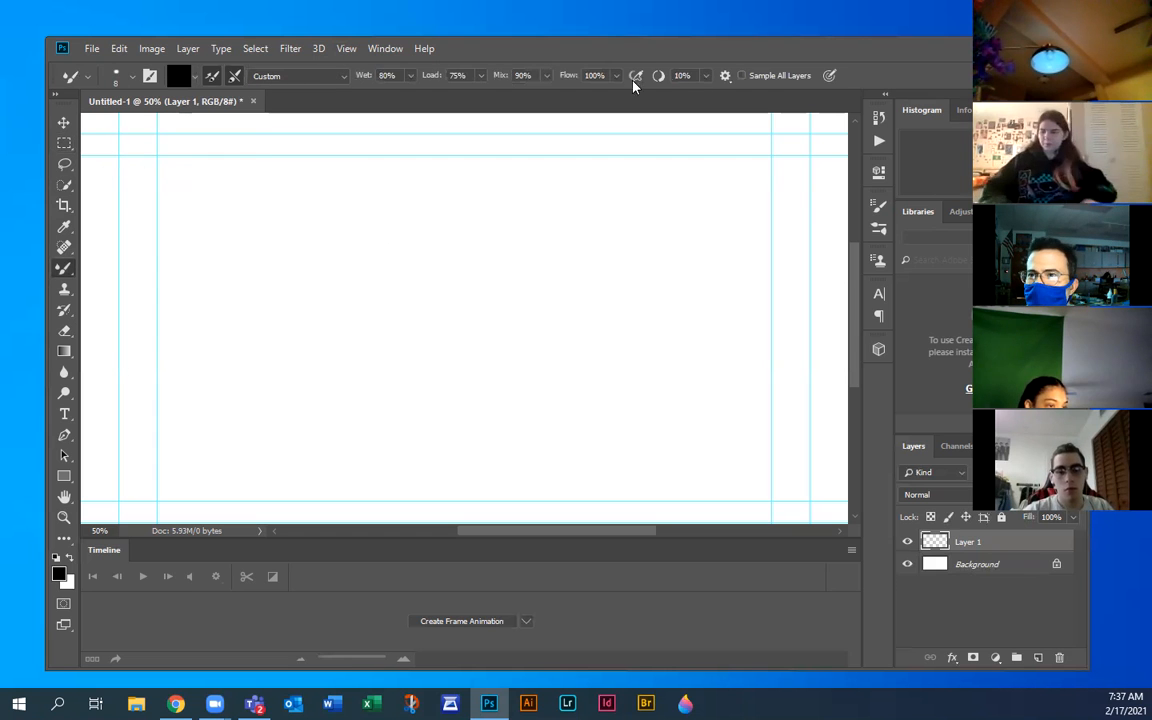
{"action": "left_click", "coordinate": [829, 75]}
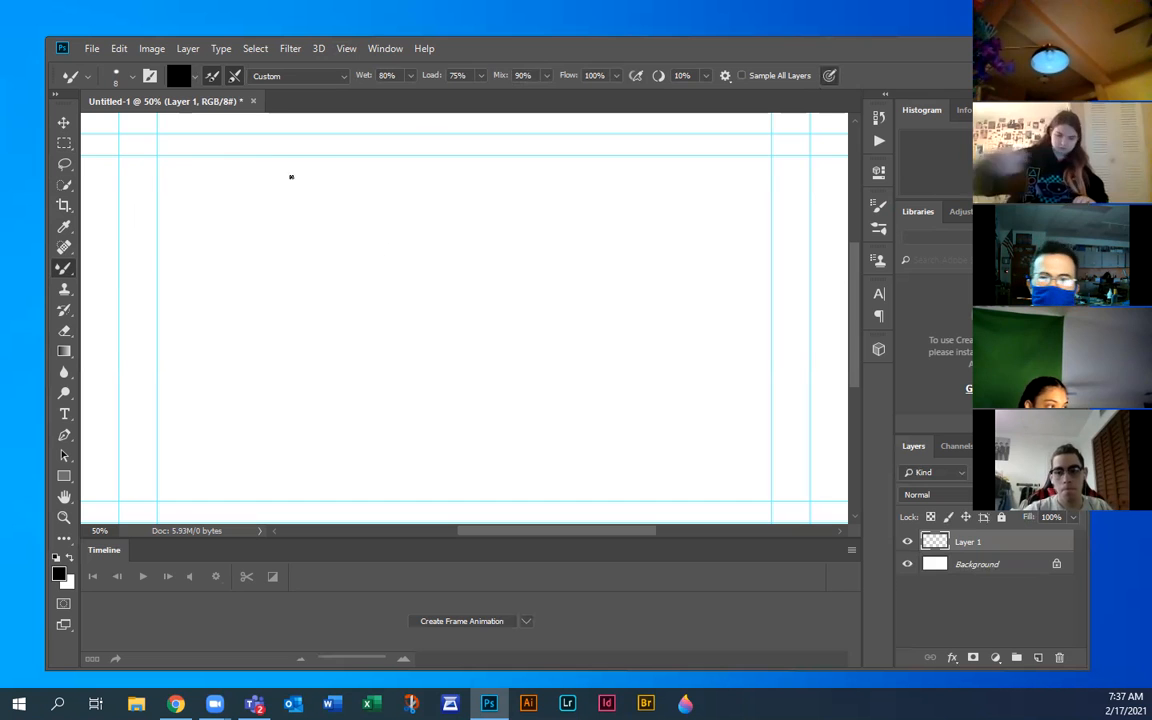
{"action": "mouse_move", "coordinate": [158, 185]}
{"action": "left_mouse_down"}
{"action": "mouse_move", "coordinate": [188, 148]}
{"action": "mouse_move", "coordinate": [188, 193]}
{"action": "mouse_move", "coordinate": [152, 186]}
{"action": "mouse_move", "coordinate": [181, 148]}
{"action": "mouse_move", "coordinate": [198, 180]}
{"action": "mouse_move", "coordinate": [148, 165]}
{"action": "mouse_move", "coordinate": [176, 178]}
{"action": "mouse_move", "coordinate": [176, 193]}
{"action": "mouse_move", "coordinate": [168, 148]}
{"action": "left_mouse_up"}
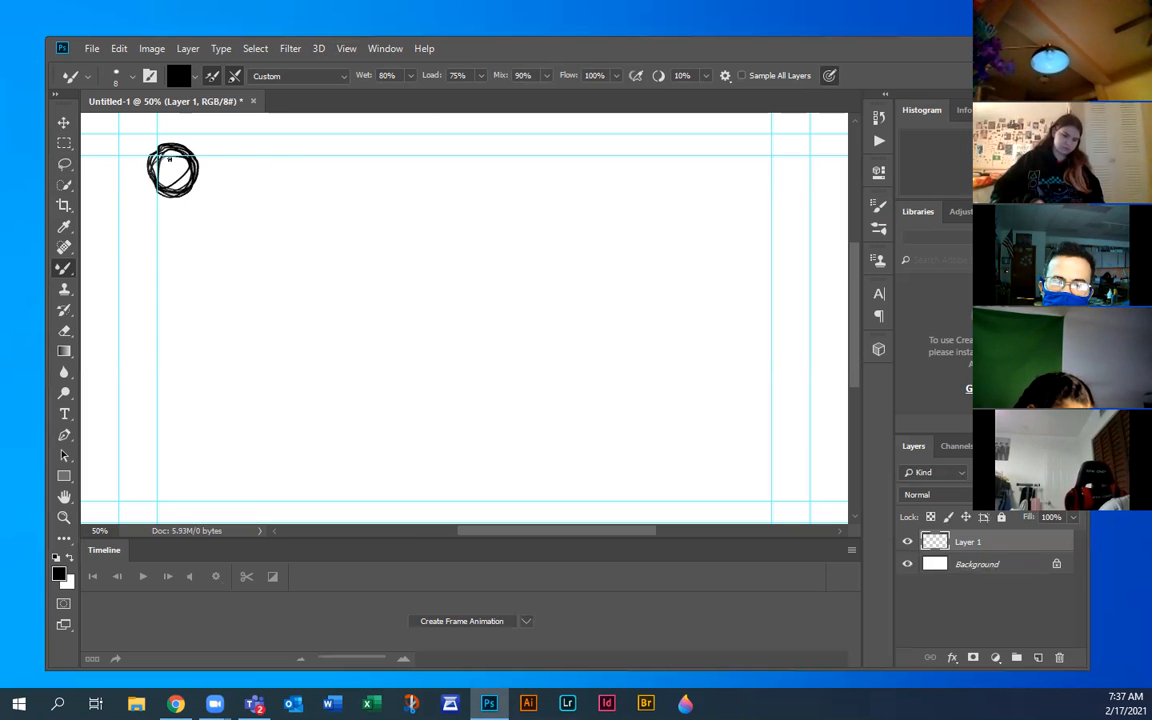
Turn off snapping and delete the trial ball from Layer 1 using a rectangular marquee selection
{"action": "left_click", "coordinate": [345, 49]}
{"action": "left_click", "coordinate": [357, 370]}
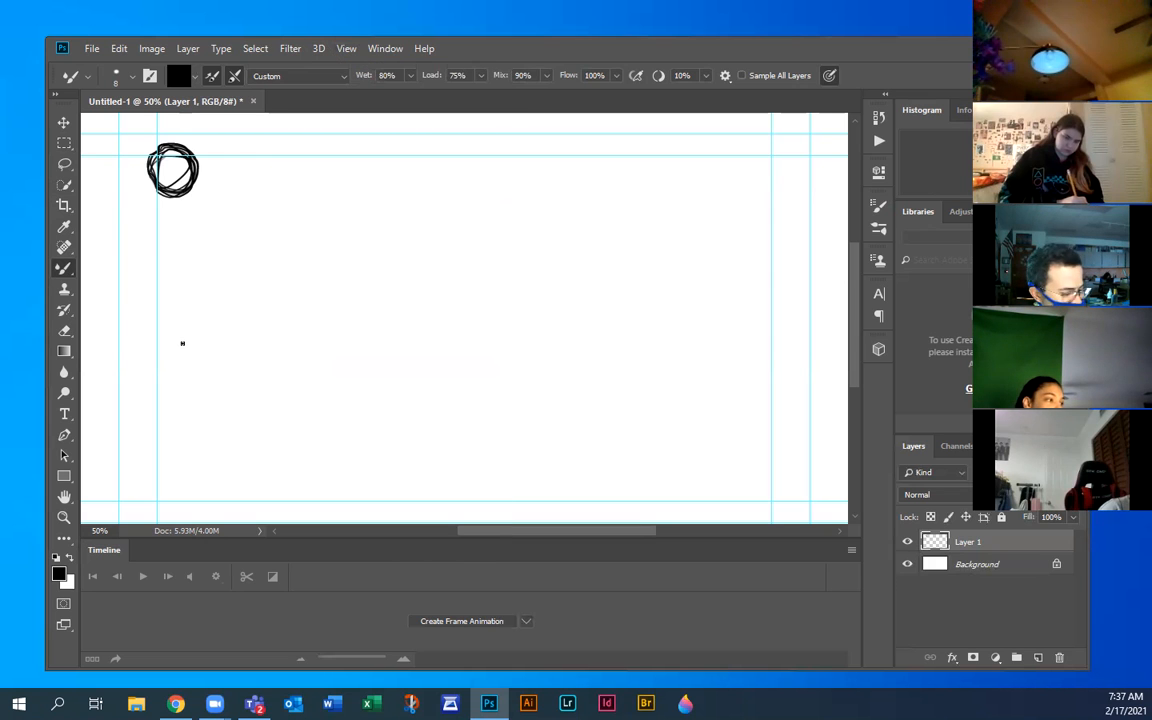
{"action": "key", "text": "m"}
{"action": "left_click_drag", "start_coordinate": [229, 225], "coordinate": [125, 122]}
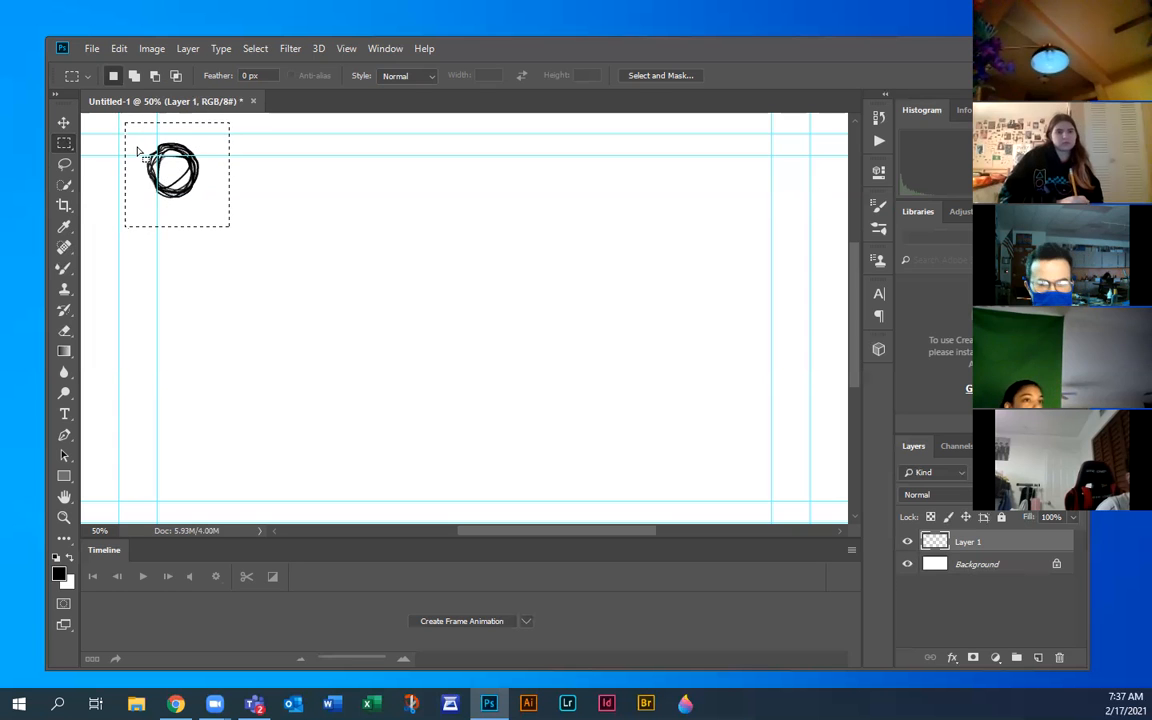
{"action": "key", "text": "Delete"}
{"action": "left_click", "coordinate": [159, 306]}
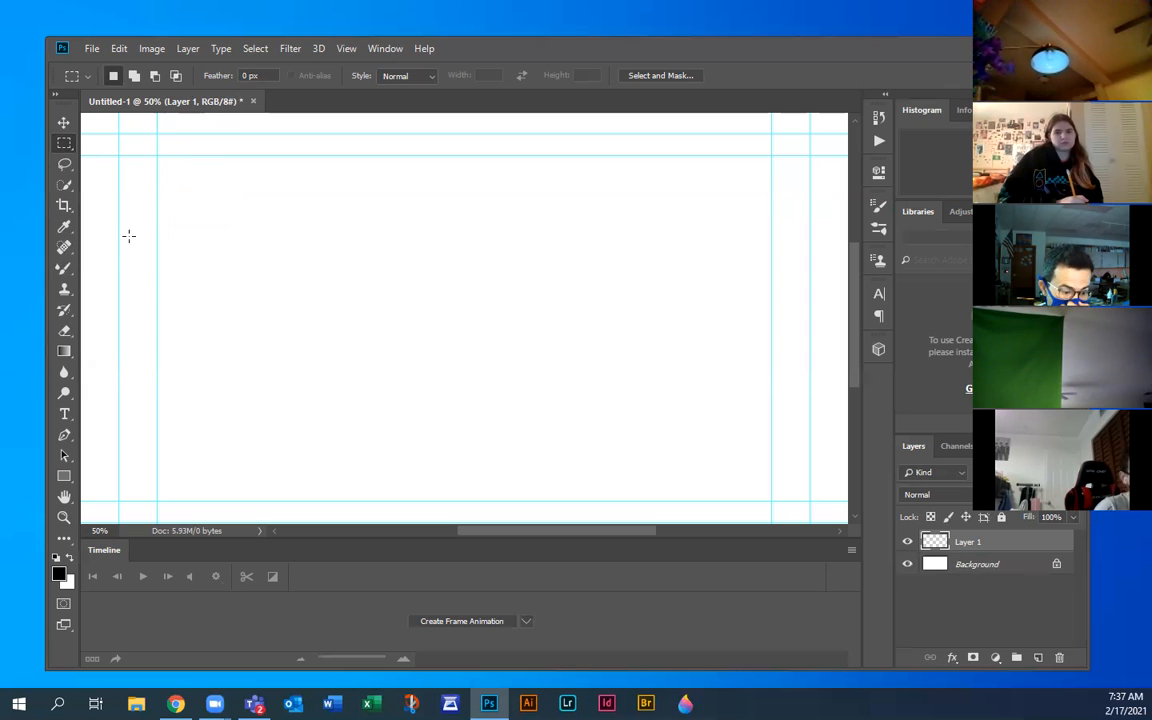
Sketch a small black ball on Layer 1 over the upper-left guide intersection with the Mixer Brush
{"action": "left_click", "coordinate": [346, 48]}
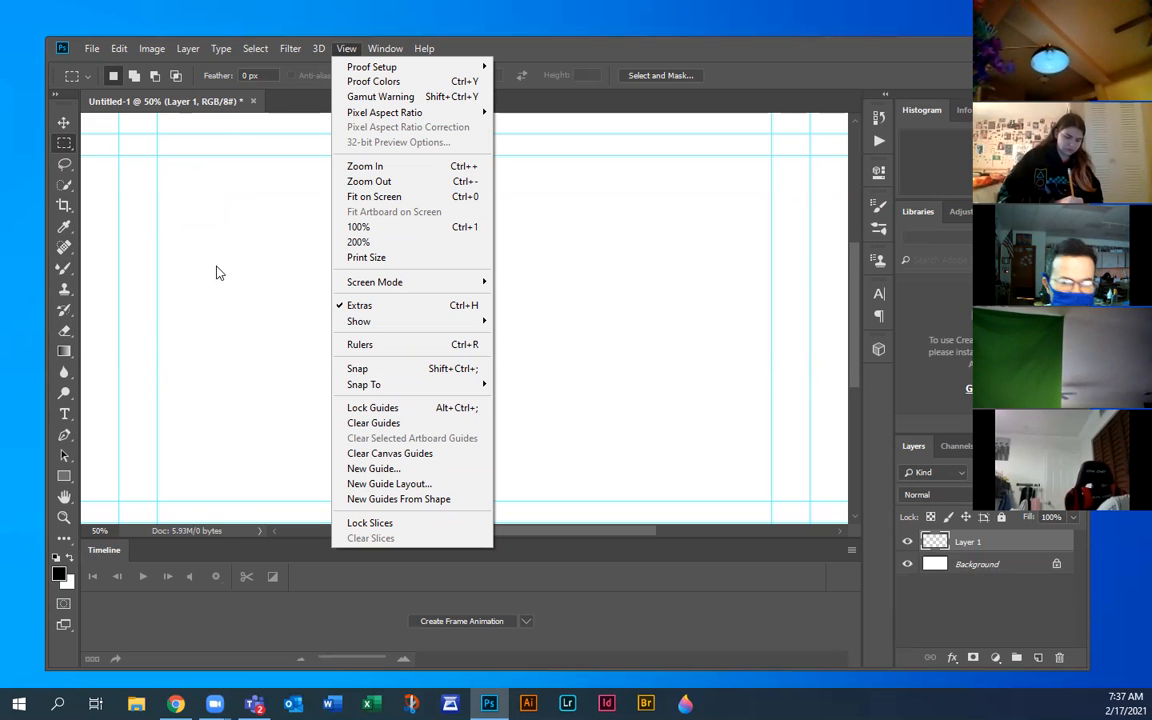
{"action": "left_click", "coordinate": [262, 226]}
{"action": "key", "text": "b"}
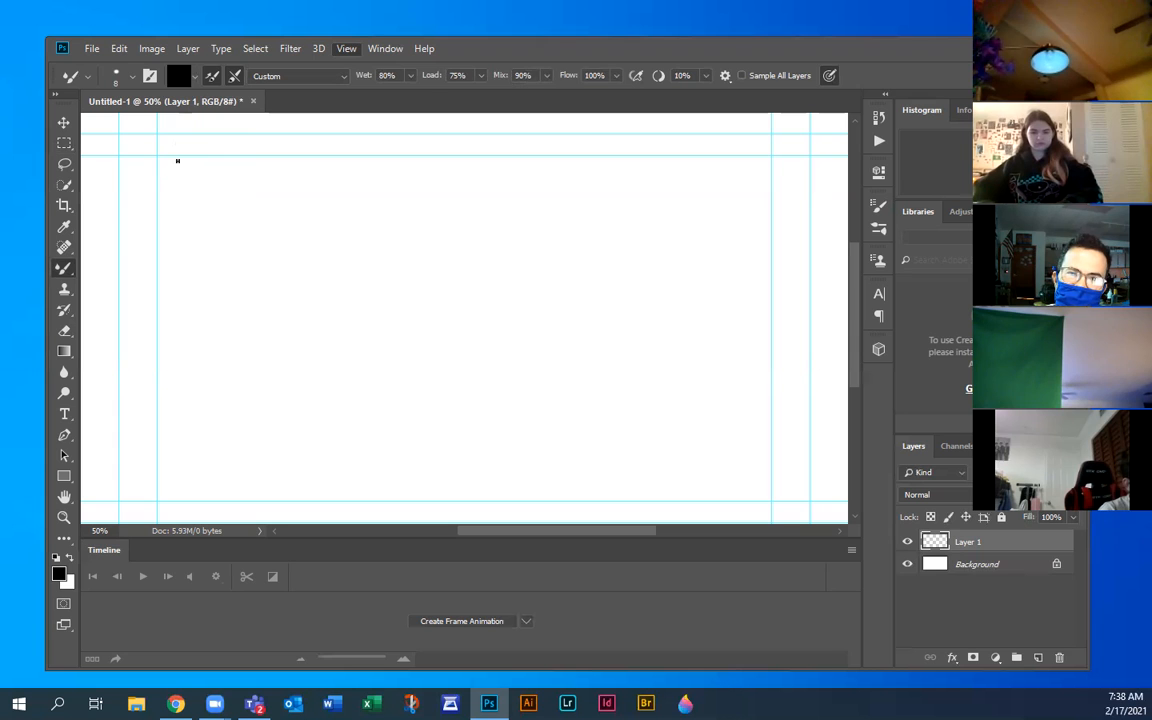
{"action": "left_click_drag", "start_coordinate": [172, 143], "coordinate": [183, 160]}
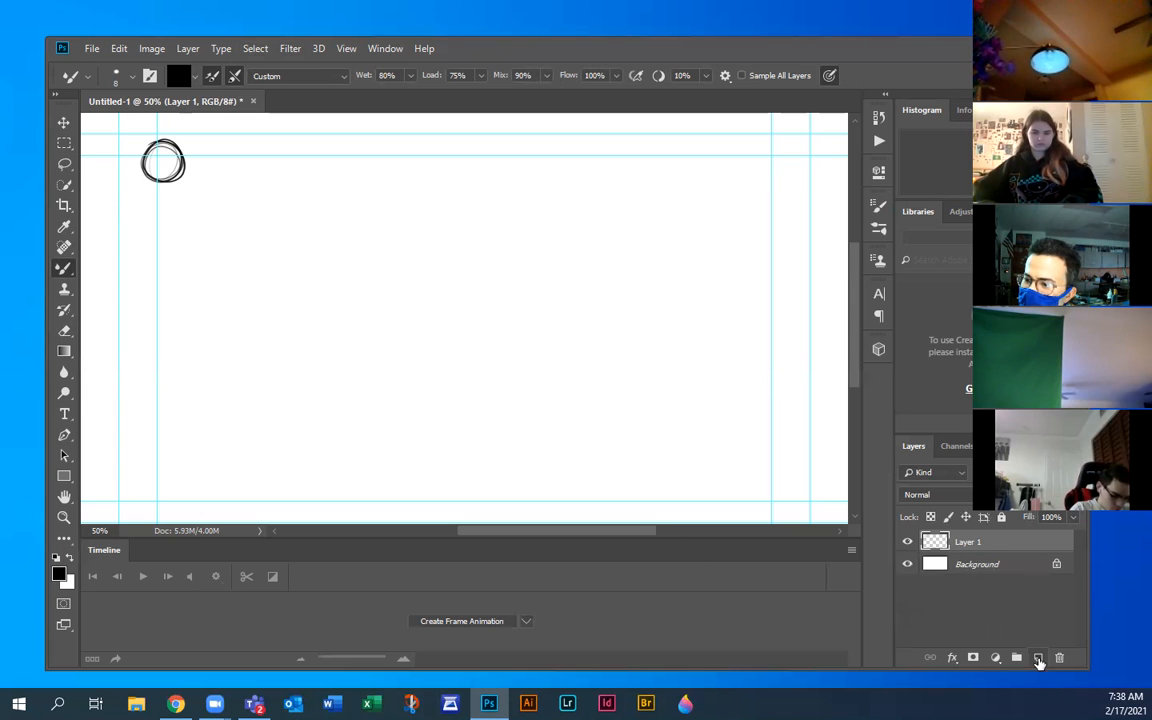
Add a new layer above Layer 1 and sketch a second ball of similar size below and right of the first
{"action": "left_click", "coordinate": [1038, 658]}
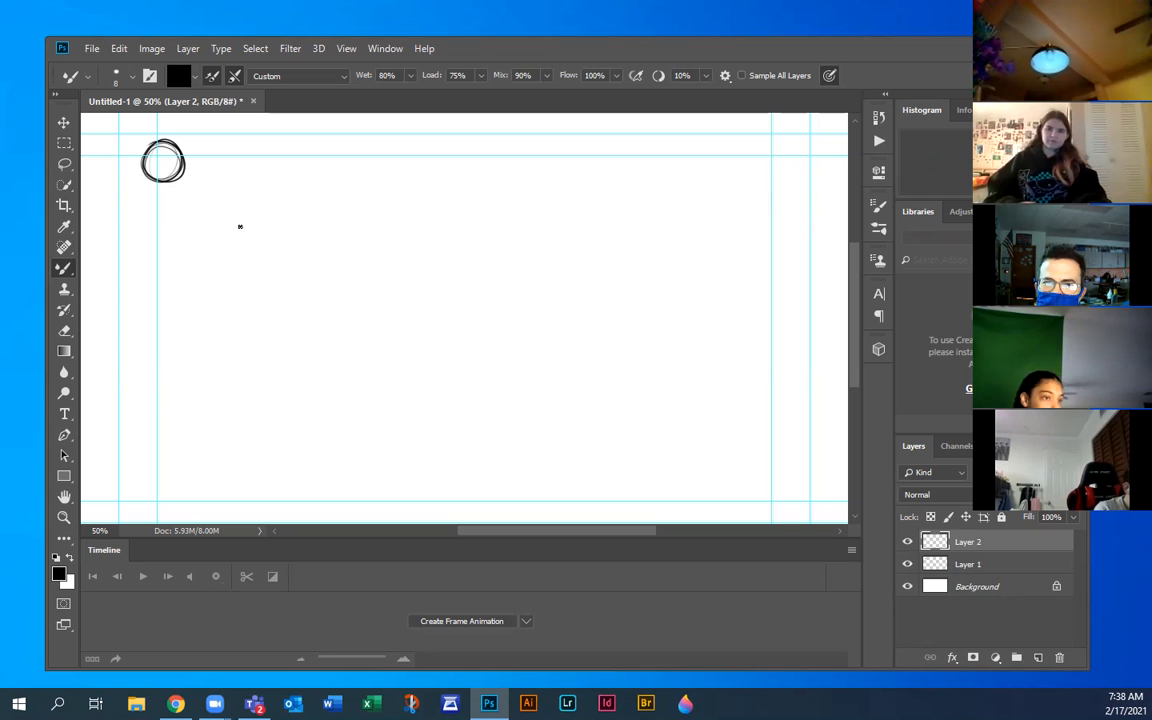
{"action": "mouse_move", "coordinate": [291, 300]}
{"action": "left_mouse_down"}
{"action": "mouse_move", "coordinate": [290, 287]}
{"action": "mouse_move", "coordinate": [268, 319]}
{"action": "mouse_move", "coordinate": [264, 287]}
{"action": "mouse_move", "coordinate": [288, 318]}
{"action": "mouse_move", "coordinate": [265, 285]}
{"action": "left_mouse_up"}
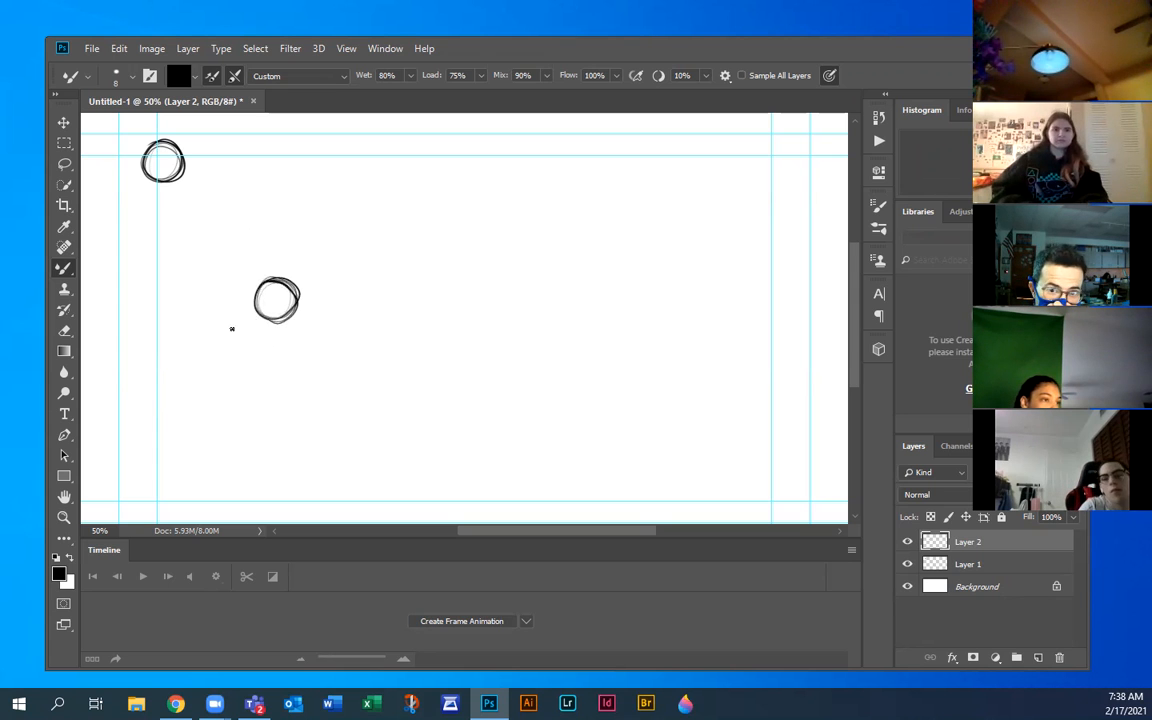
Select the second ball with a rectangular marquee and isolate its layer in the layer list
{"action": "key", "text": "m"}
{"action": "left_click_drag", "start_coordinate": [239, 267], "coordinate": [309, 333]}
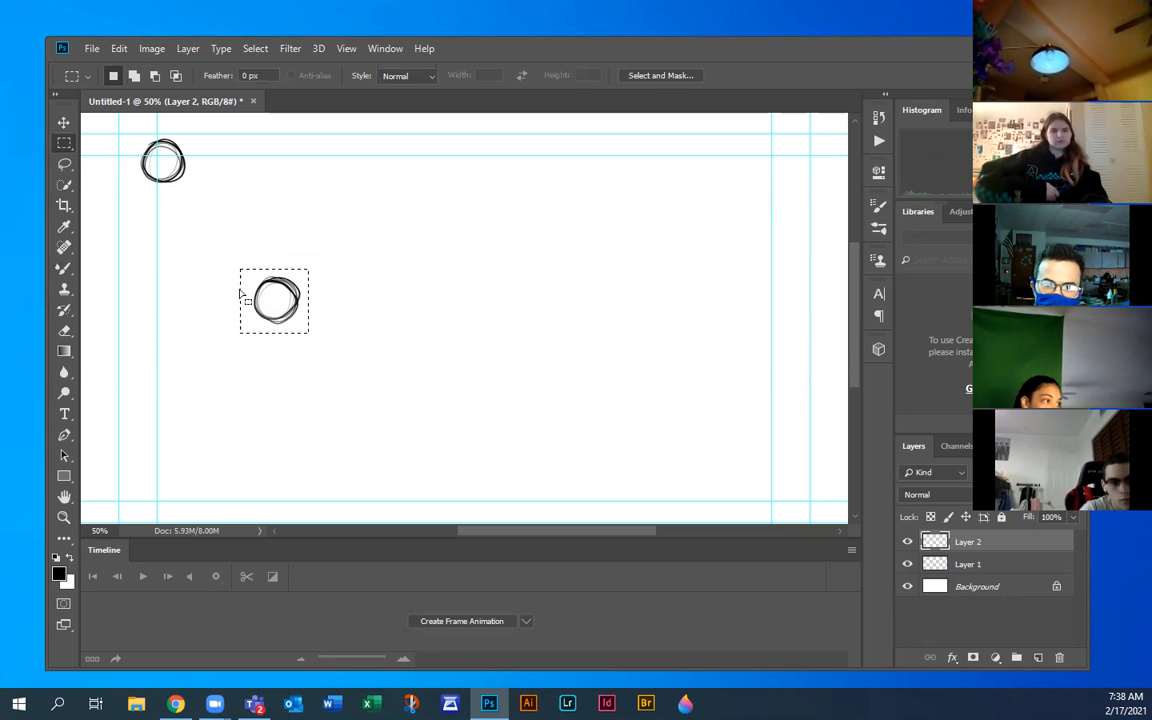
{"action": "left_click", "coordinate": [63, 123]}
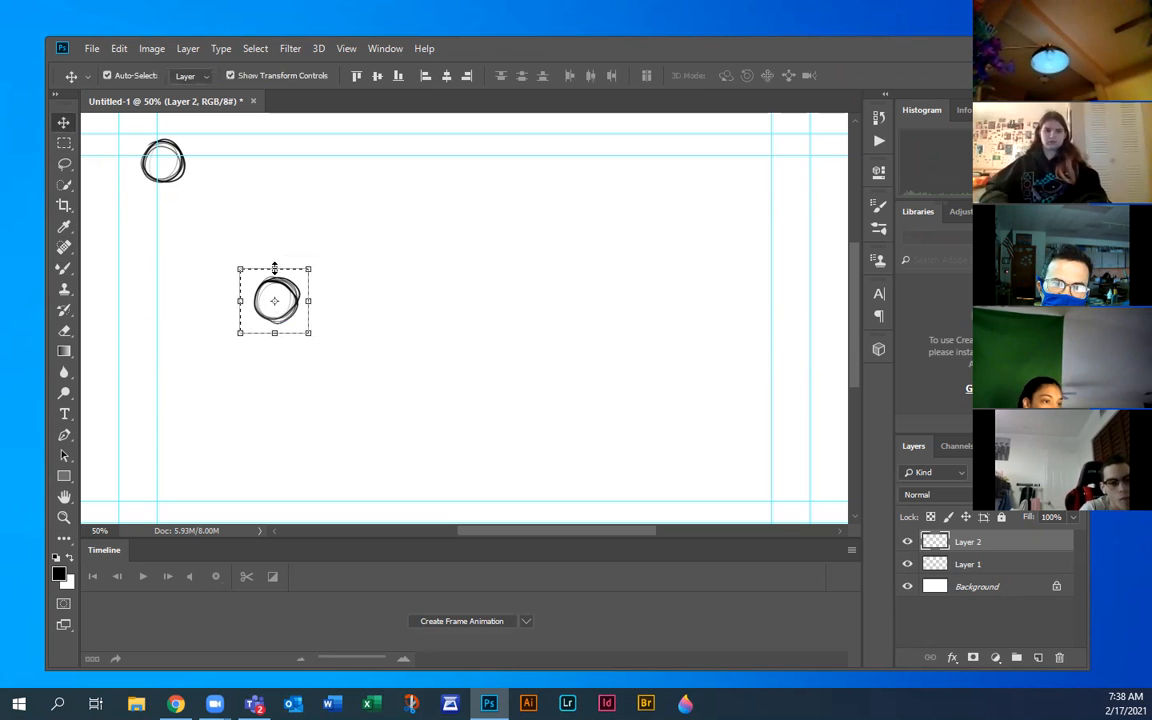
{"action": "right_click", "coordinate": [277, 270]}
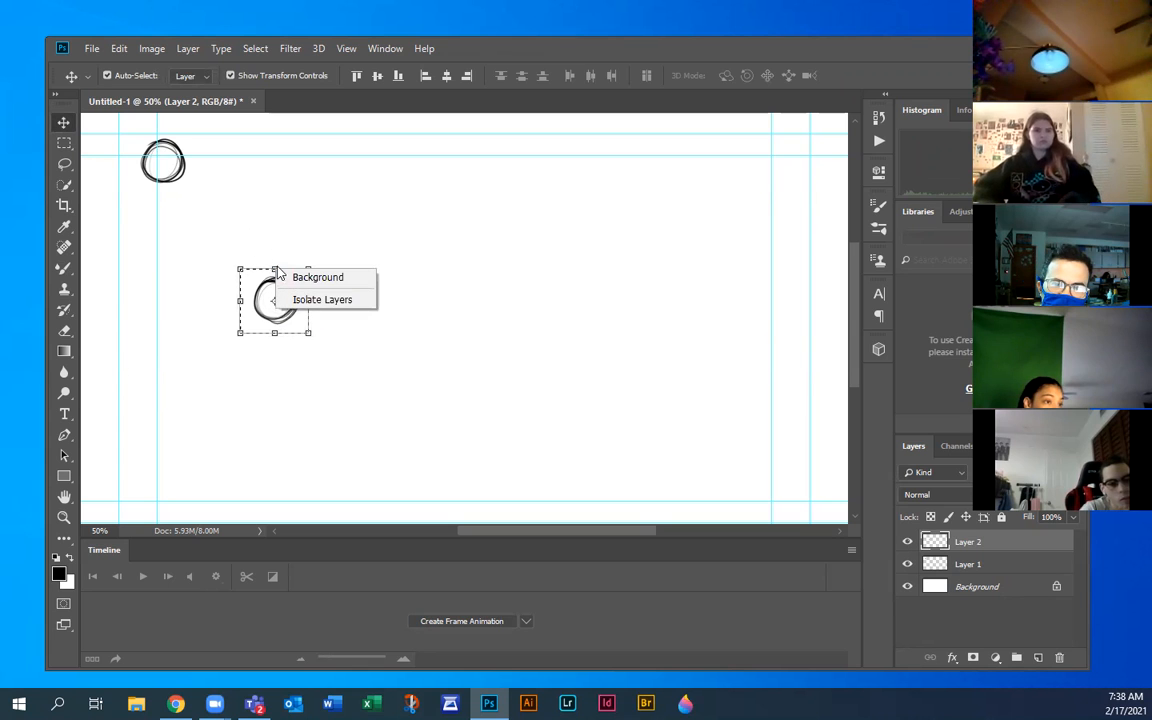
{"action": "left_click", "coordinate": [315, 302]}
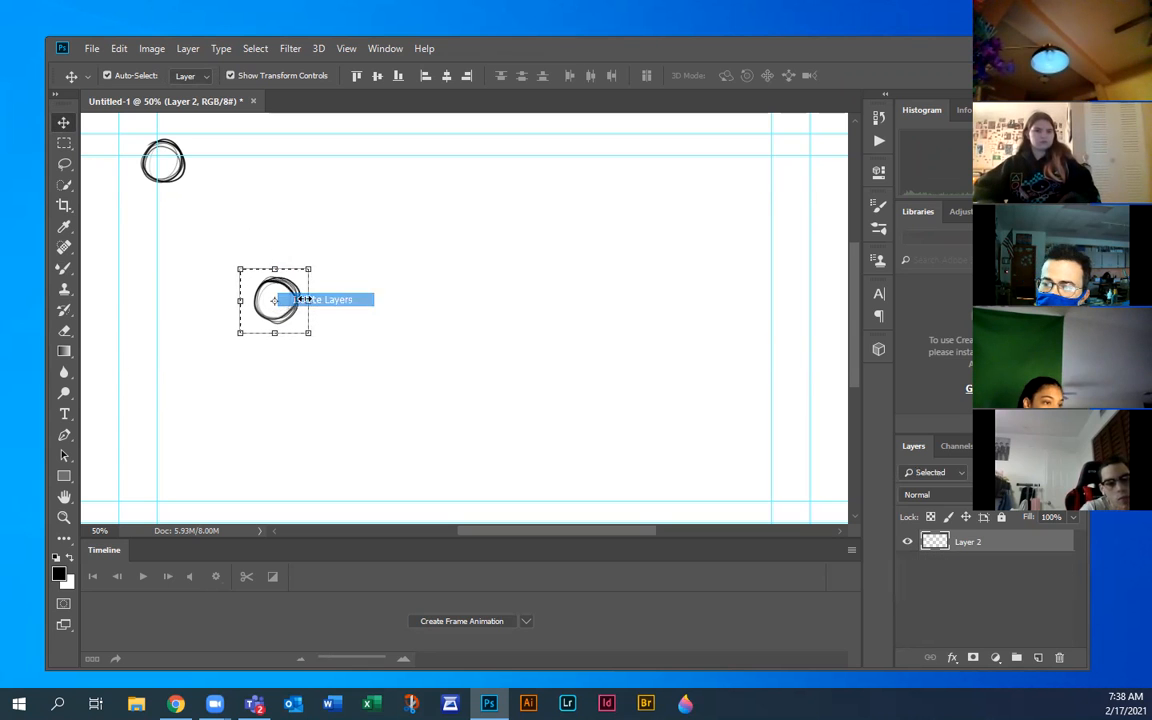
Stretch the second ball to about 124% height and rotate it about -26.8°, then deselect it
{"action": "left_click_drag", "start_coordinate": [273, 268], "coordinate": [290, 228]}
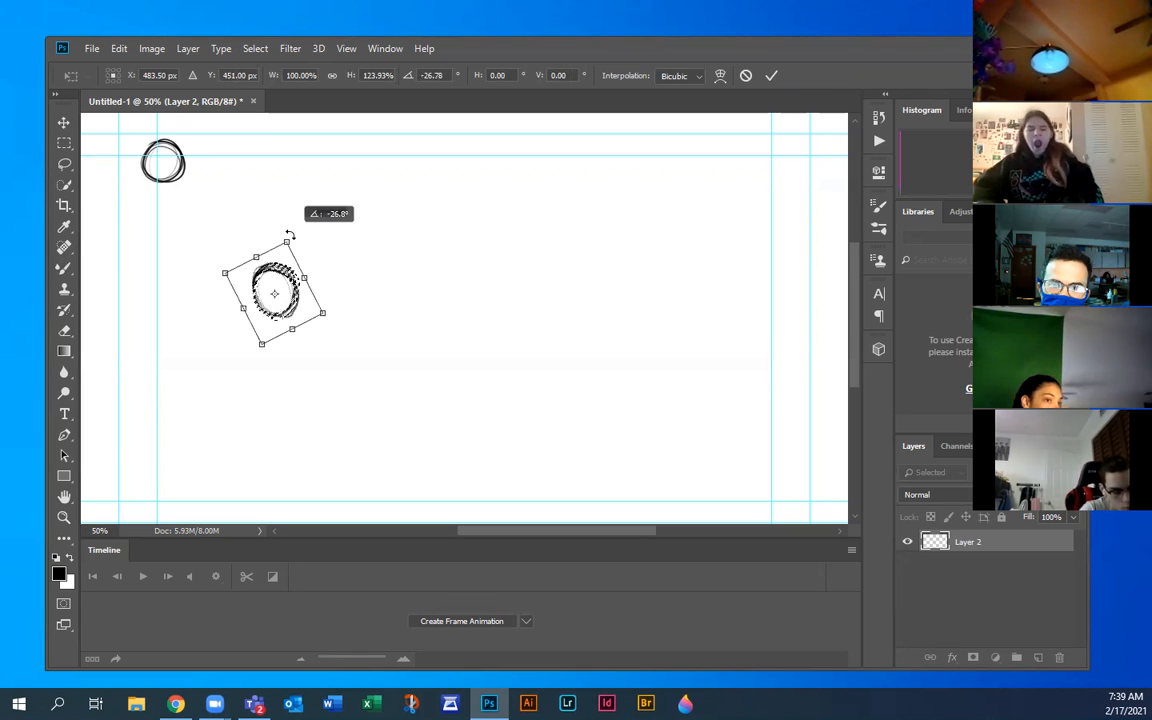
{"action": "key", "text": "Return"}
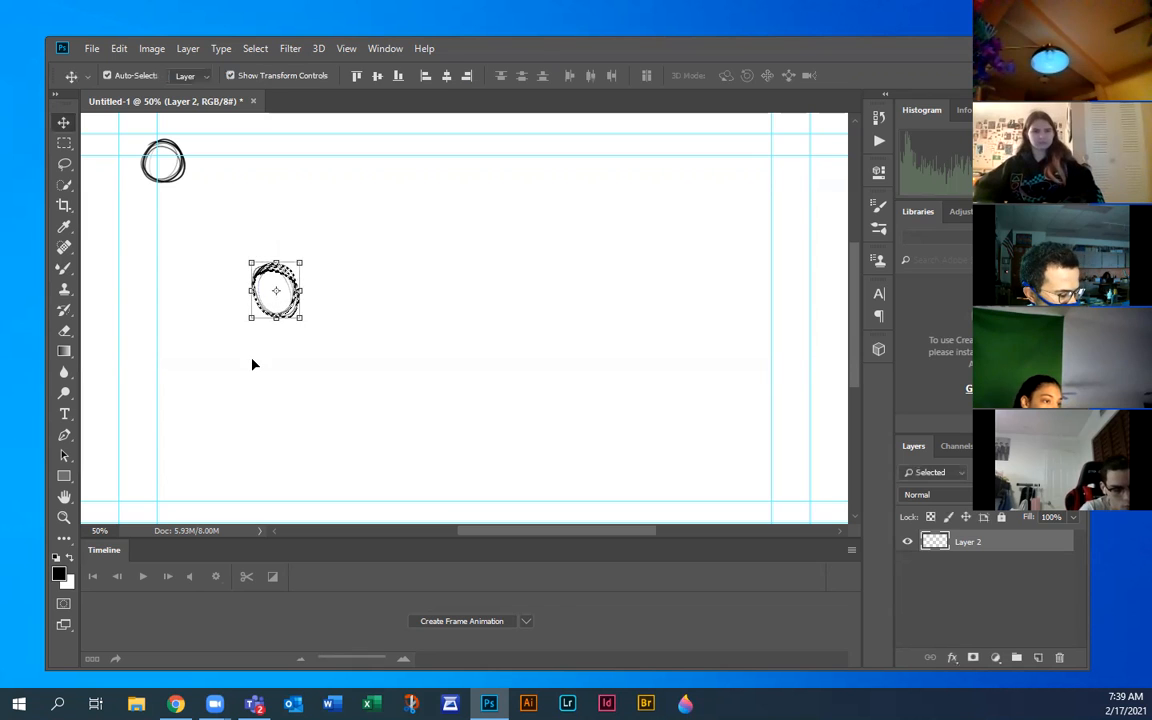
{"action": "left_click", "coordinate": [330, 314]}
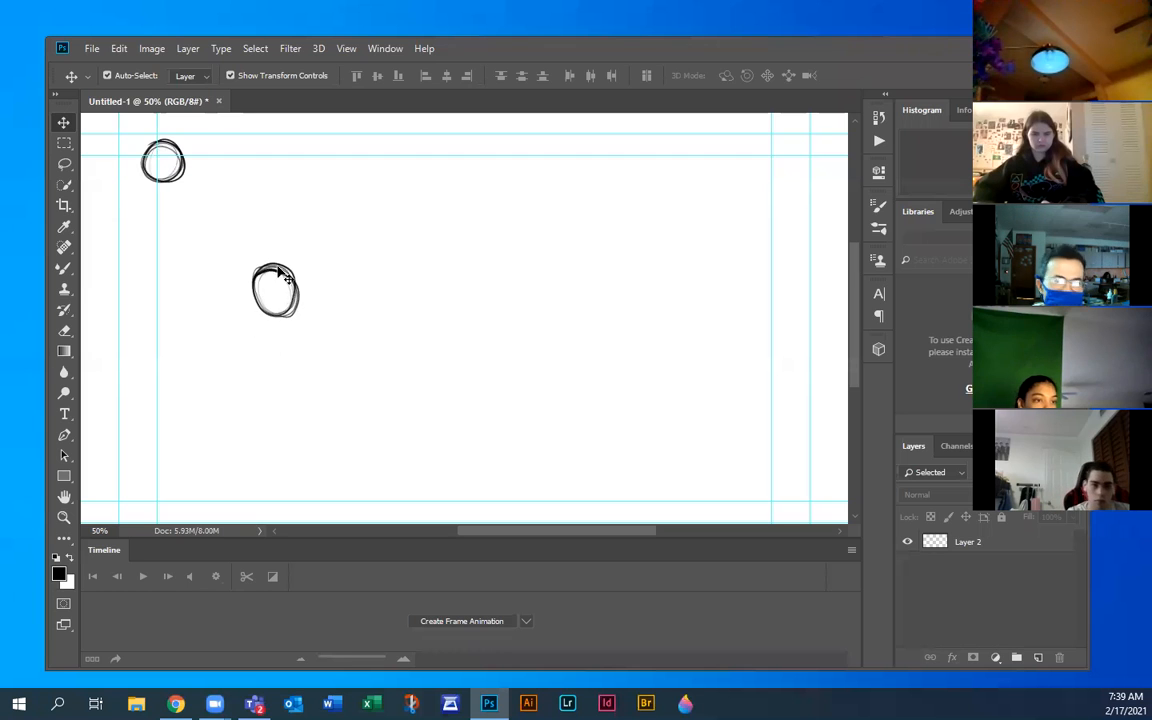
Stretch the first ball on Layer 1 to about 141% height and rotate it to about -55.6°
{"action": "left_click", "coordinate": [176, 184]}
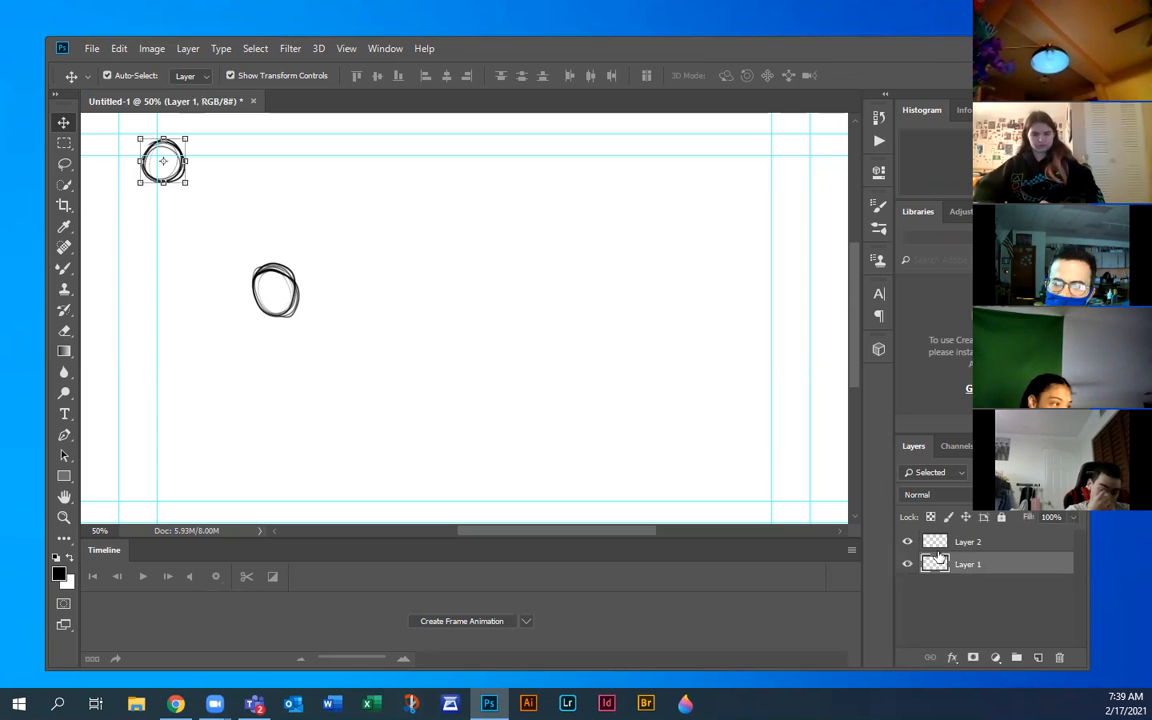
{"action": "left_click_drag", "start_coordinate": [163, 184], "coordinate": [163, 201]}
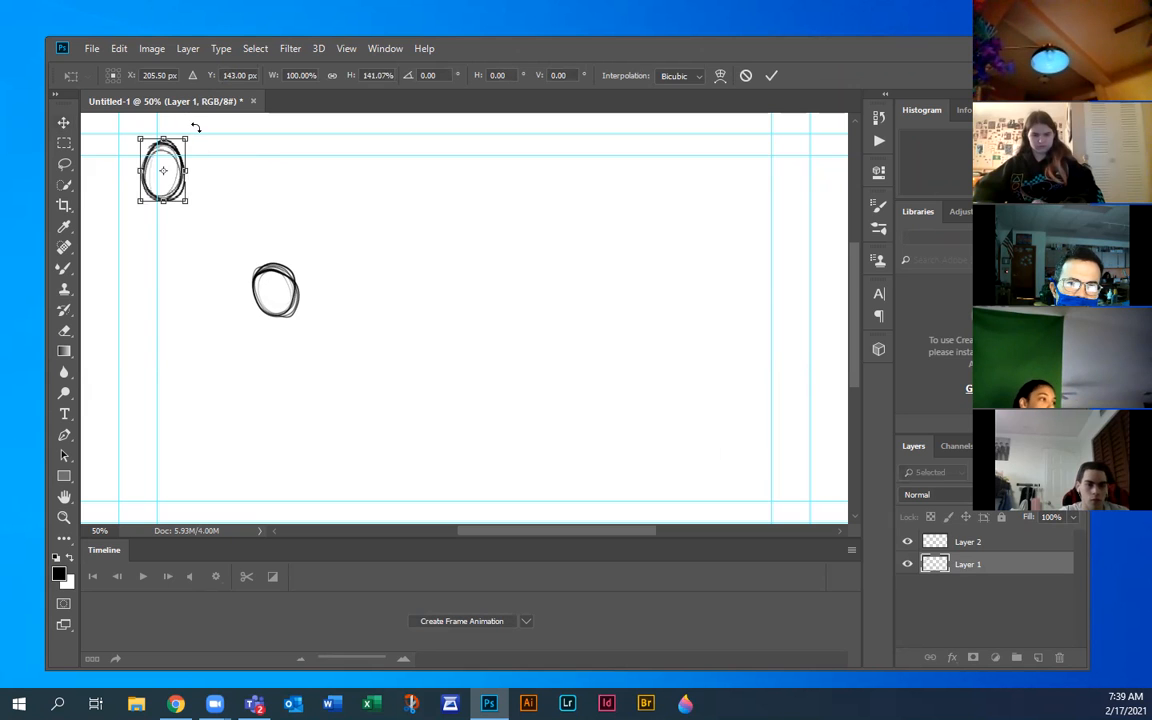
{"action": "left_click_drag", "start_coordinate": [192, 124], "coordinate": [159, 127]}
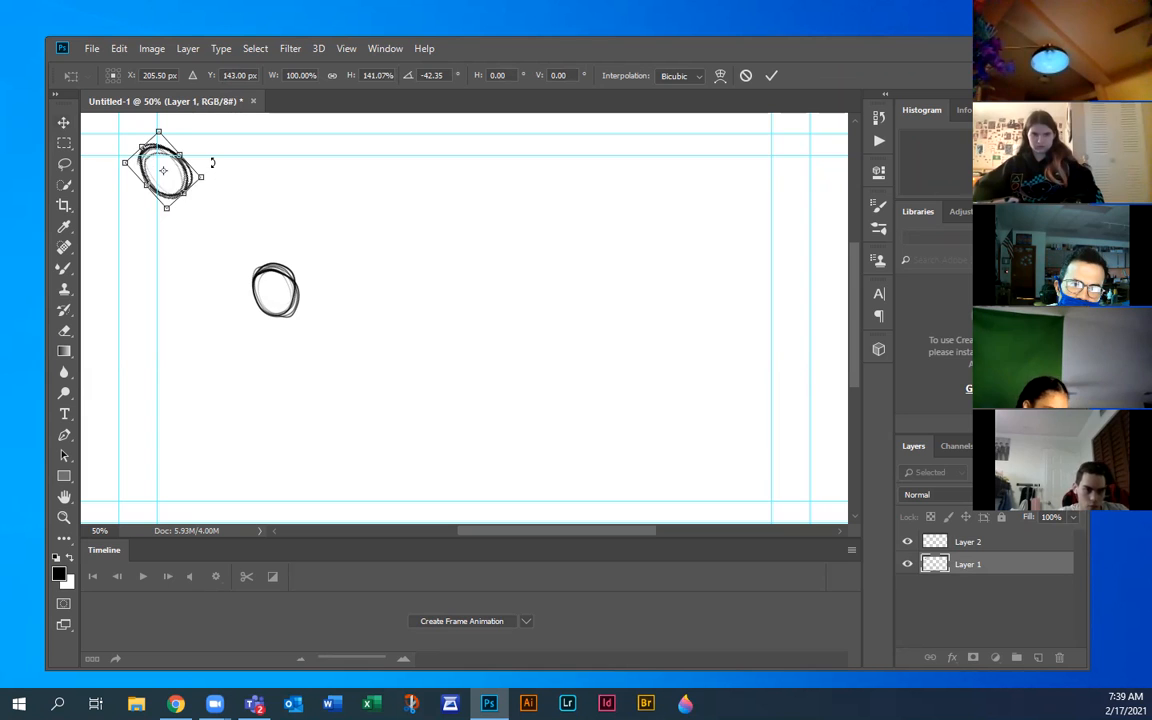
{"action": "right_click", "coordinate": [210, 181]}
{"action": "left_click", "coordinate": [208, 178]}
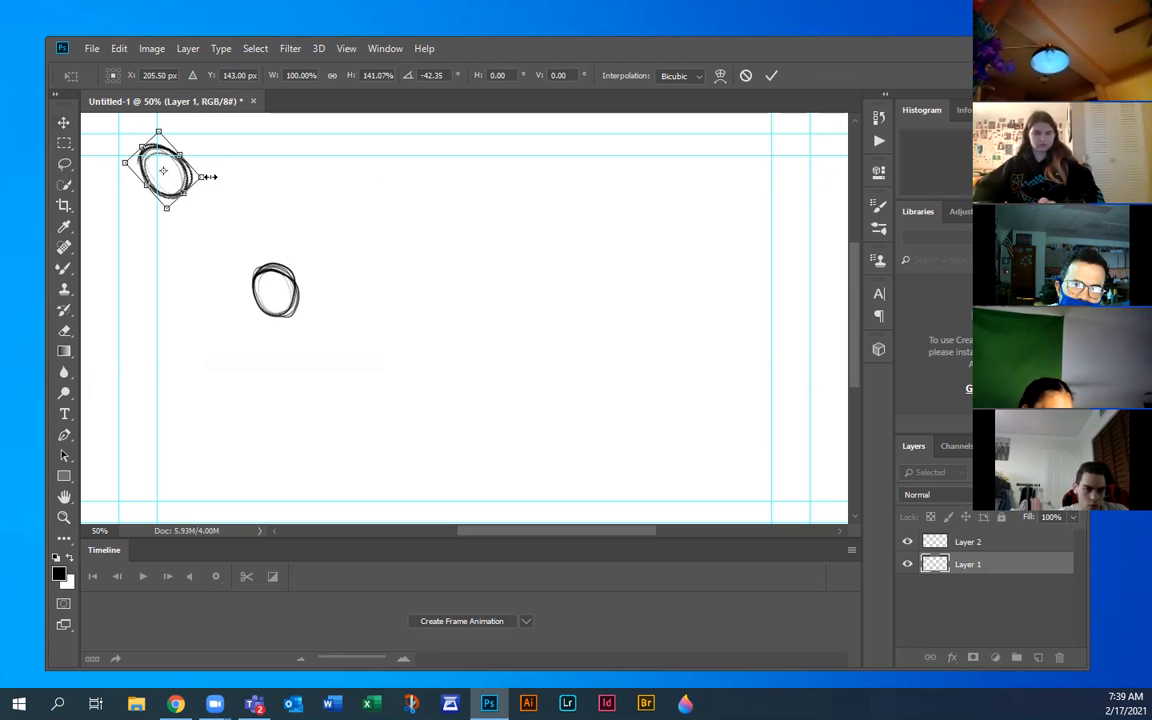
{"action": "left_click_drag", "start_coordinate": [212, 169], "coordinate": [206, 151]}
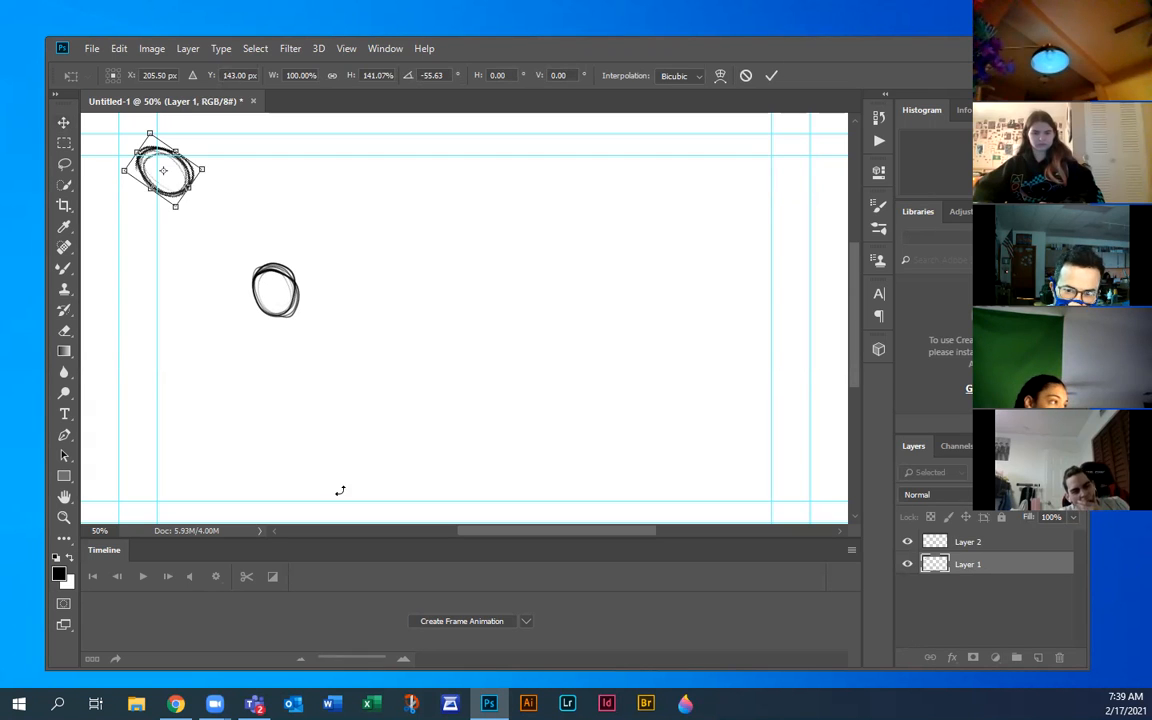
{"action": "key", "text": "Return"}
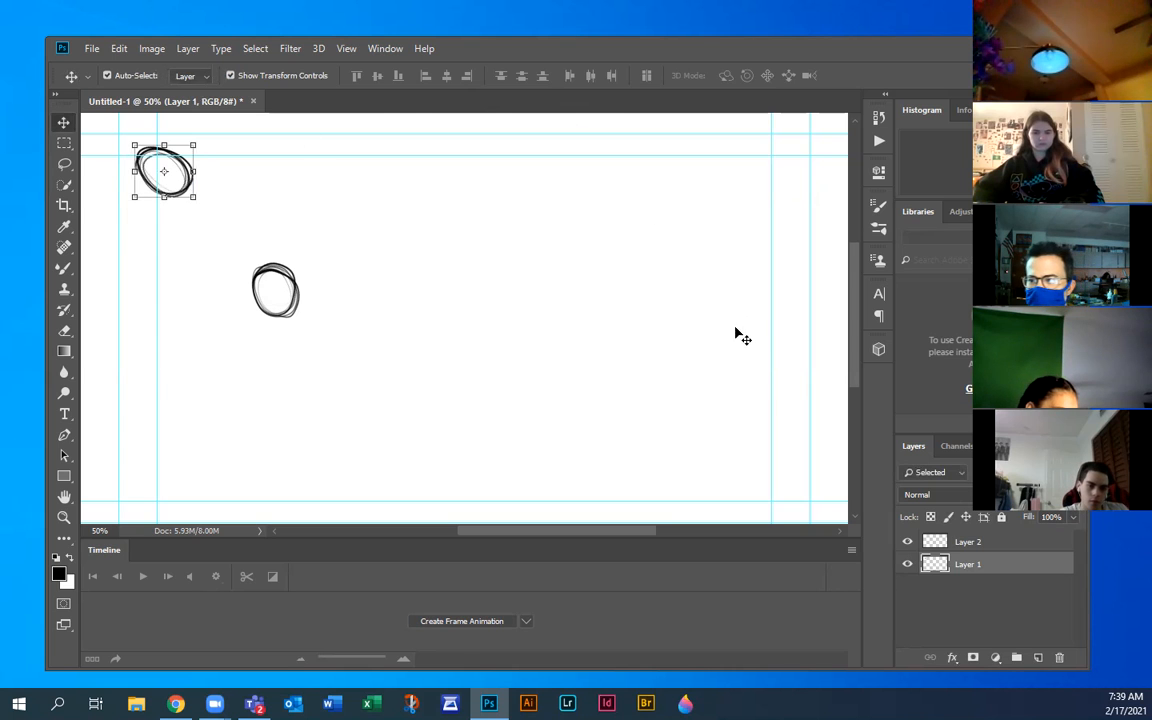
Add a new layer above Layer 2 and sketch a tilted oval third ball below and right of the second with the Mixer Brush
{"action": "left_click", "coordinate": [990, 545]}
{"action": "left_click", "coordinate": [998, 567]}
{"action": "left_click", "coordinate": [985, 545]}
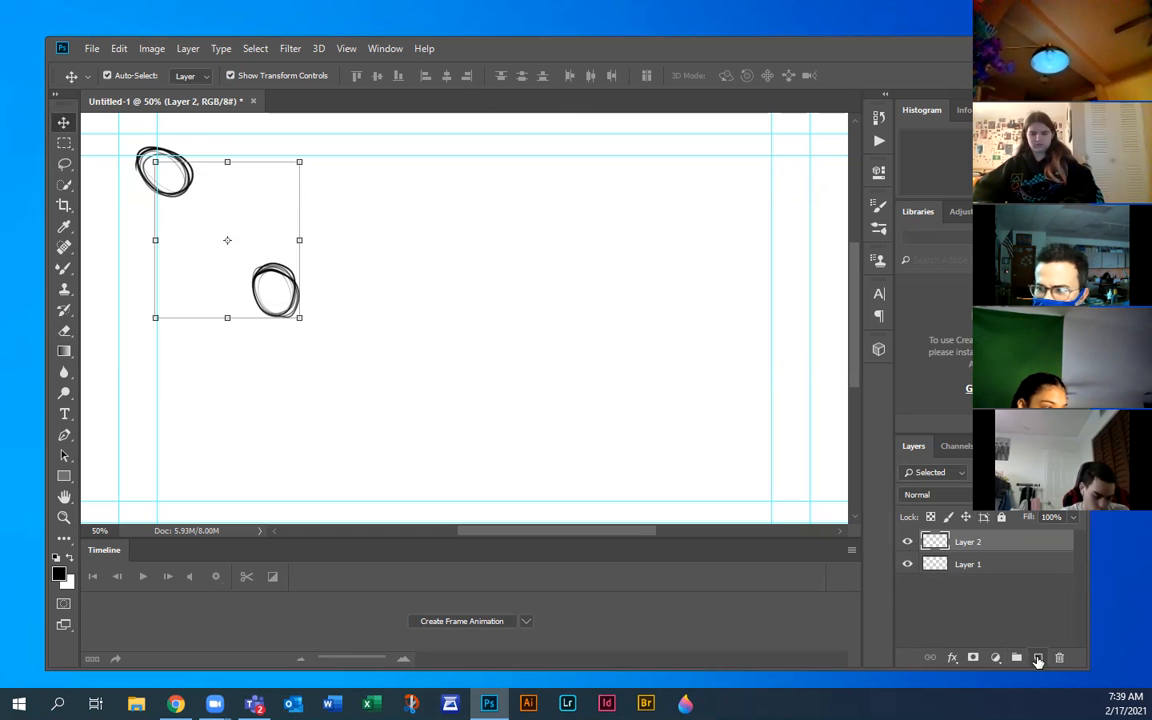
{"action": "left_click", "coordinate": [1038, 658]}
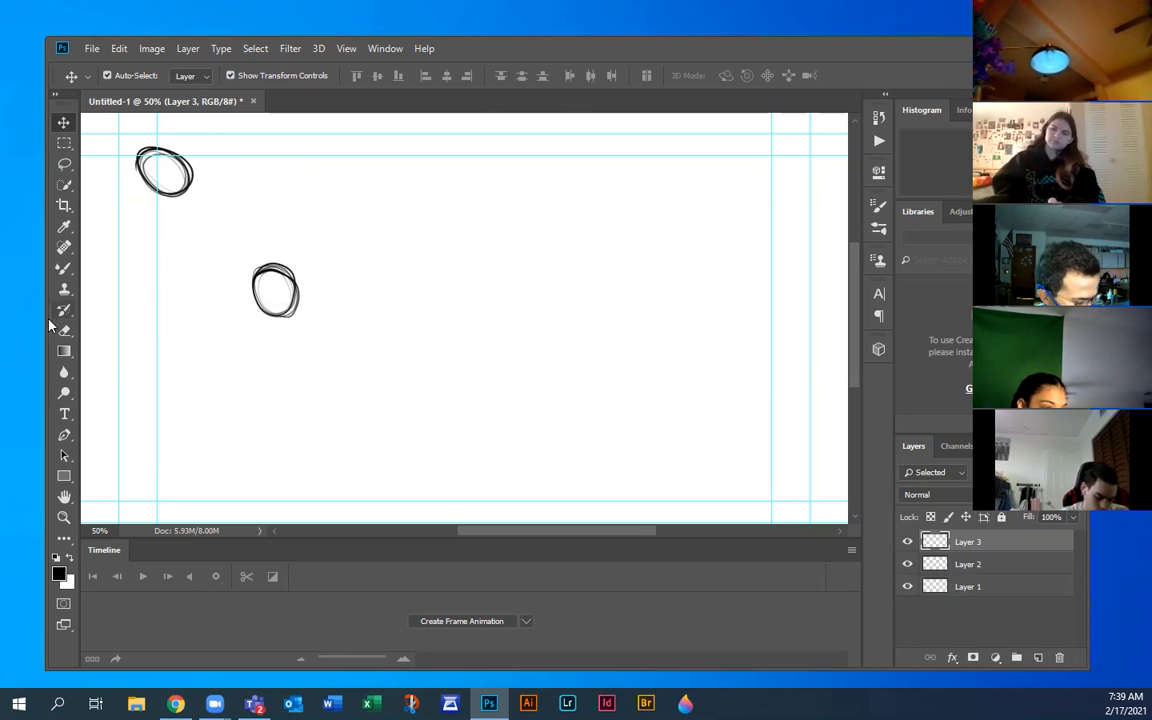
{"action": "left_click", "coordinate": [63, 268]}
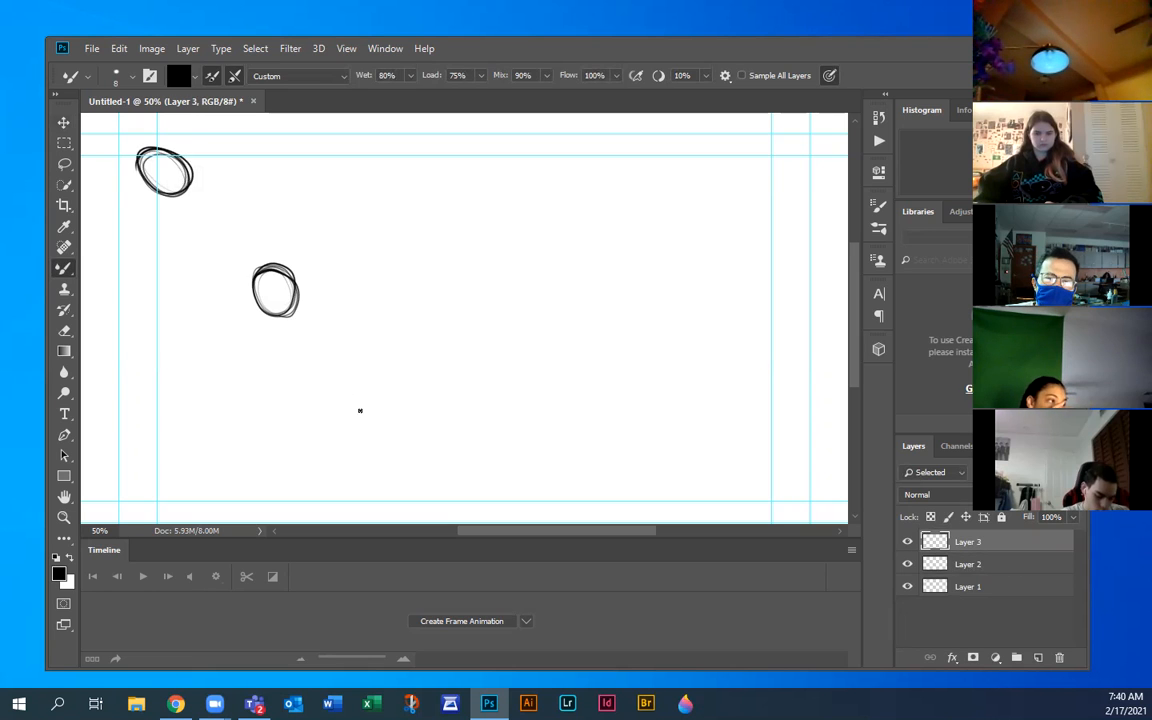
{"action": "mouse_move", "coordinate": [323, 396]}
{"action": "left_mouse_down"}
{"action": "mouse_move", "coordinate": [360, 394]}
{"action": "mouse_move", "coordinate": [341, 433]}
{"action": "mouse_move", "coordinate": [338, 381]}
{"action": "mouse_move", "coordinate": [336, 433]}
{"action": "mouse_move", "coordinate": [369, 414]}
{"action": "left_mouse_up"}
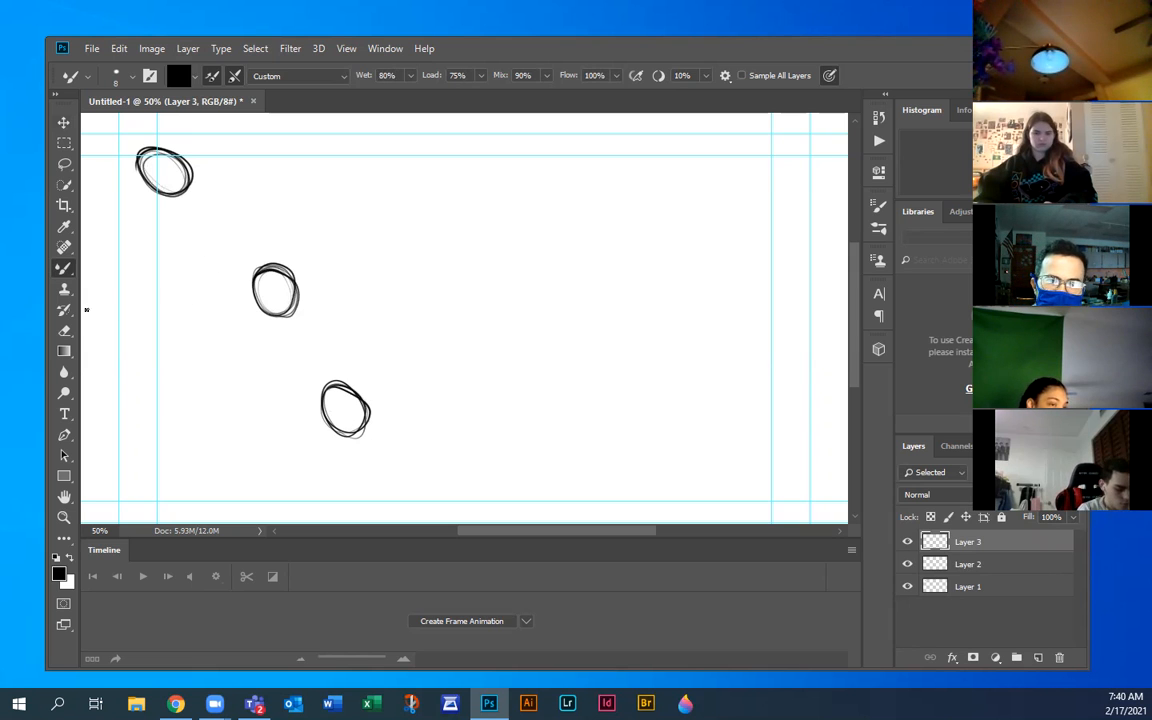
Erase the stray line on the third ball's right edge with a size 20 Eraser
{"action": "left_click", "coordinate": [64, 331]}
{"action": "key", "text": "bracketleft"}
{"action": "key", "text": "bracketleft"}
{"action": "key", "text": "bracketleft"}
{"action": "key", "text": "bracketleft"}
{"action": "key", "text": "bracketleft"}
{"action": "key", "text": "bracketleft"}
{"action": "key", "text": "bracketleft"}
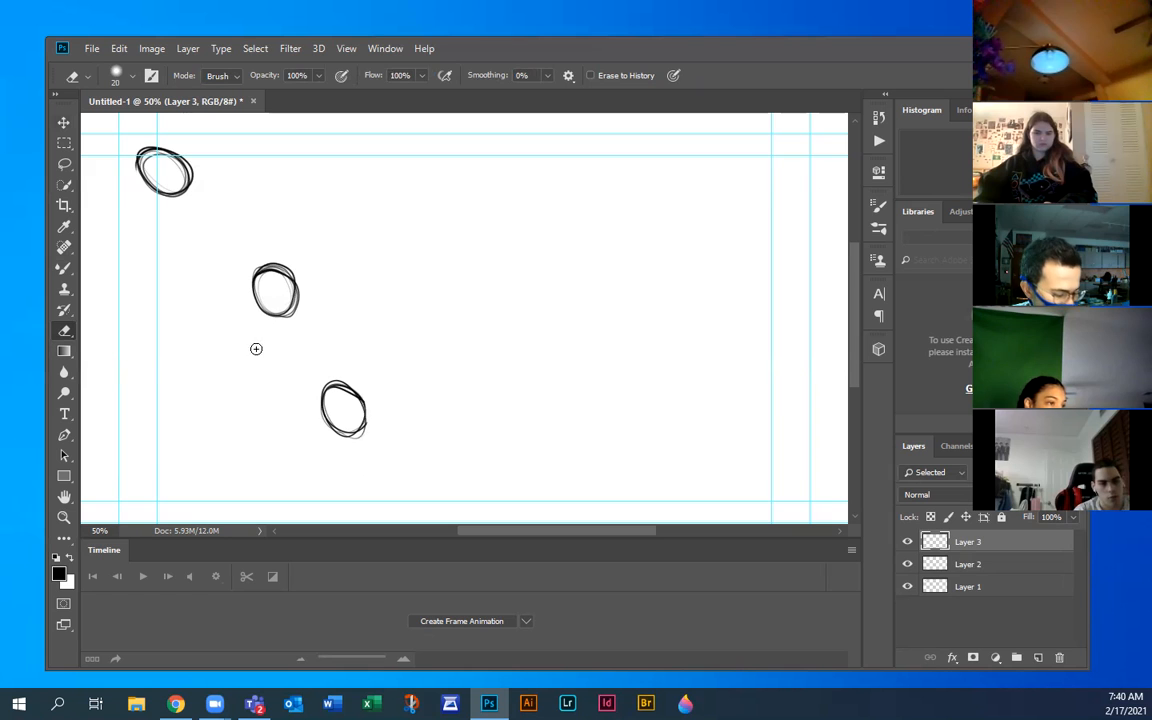
Add a new layer and sketch a round fourth ball on the lower horizontal guide with the Mixer Brush
{"action": "key", "text": "b"}
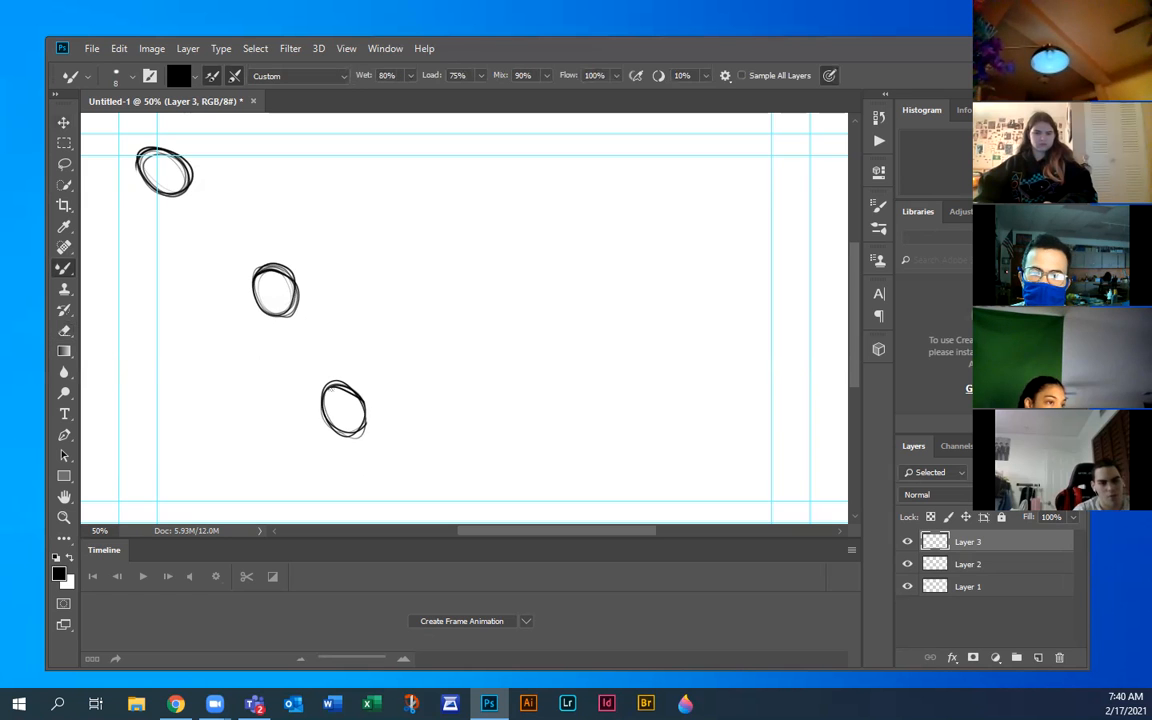
{"action": "left_click", "coordinate": [1037, 658]}
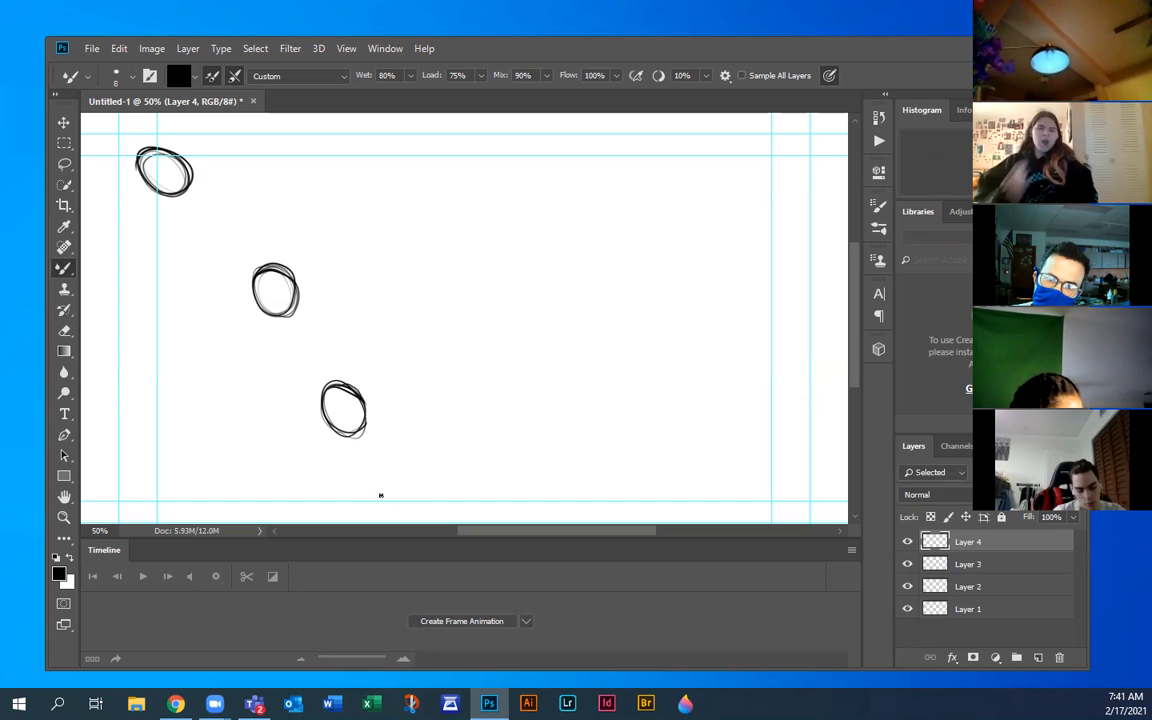
{"action": "mouse_move", "coordinate": [377, 460]}
{"action": "left_mouse_down"}
{"action": "mouse_move", "coordinate": [368, 478]}
{"action": "mouse_move", "coordinate": [381, 506]}
{"action": "left_mouse_up"}
{"action": "left_click_drag", "start_coordinate": [383, 462], "coordinate": [401, 497]}
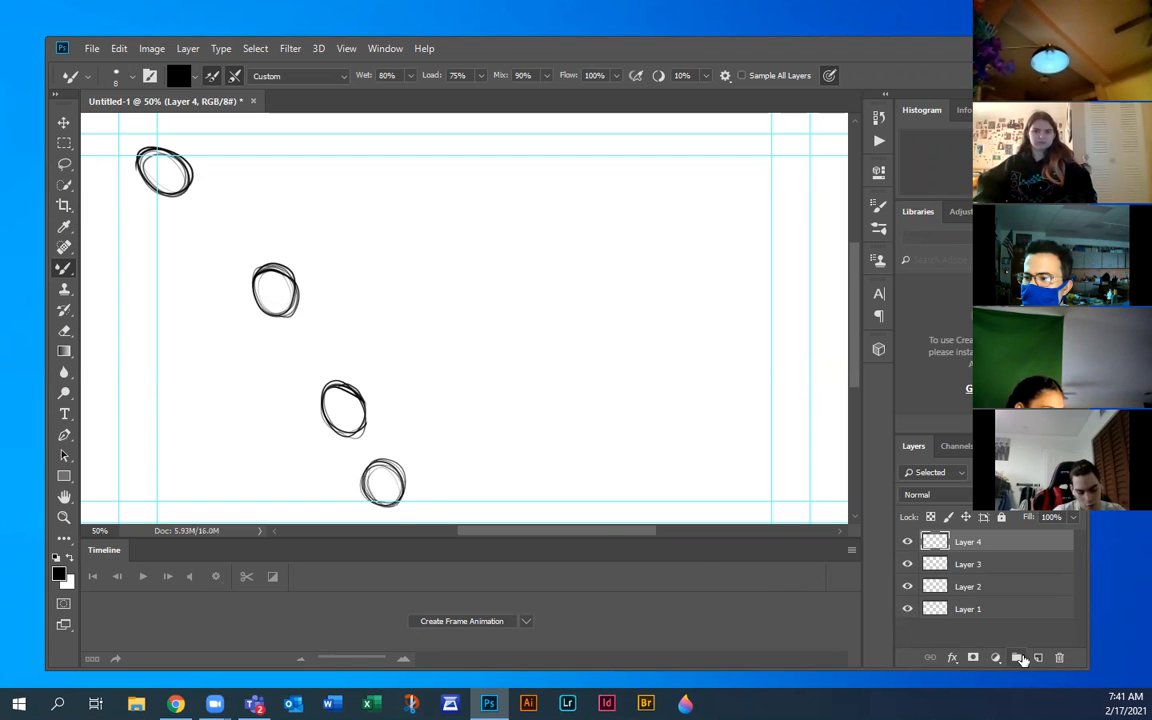
Sketch a flattened fifth ball on a new layer at the lower guide and move it so it is centered over the fourth ball
{"action": "left_click", "coordinate": [1038, 658]}
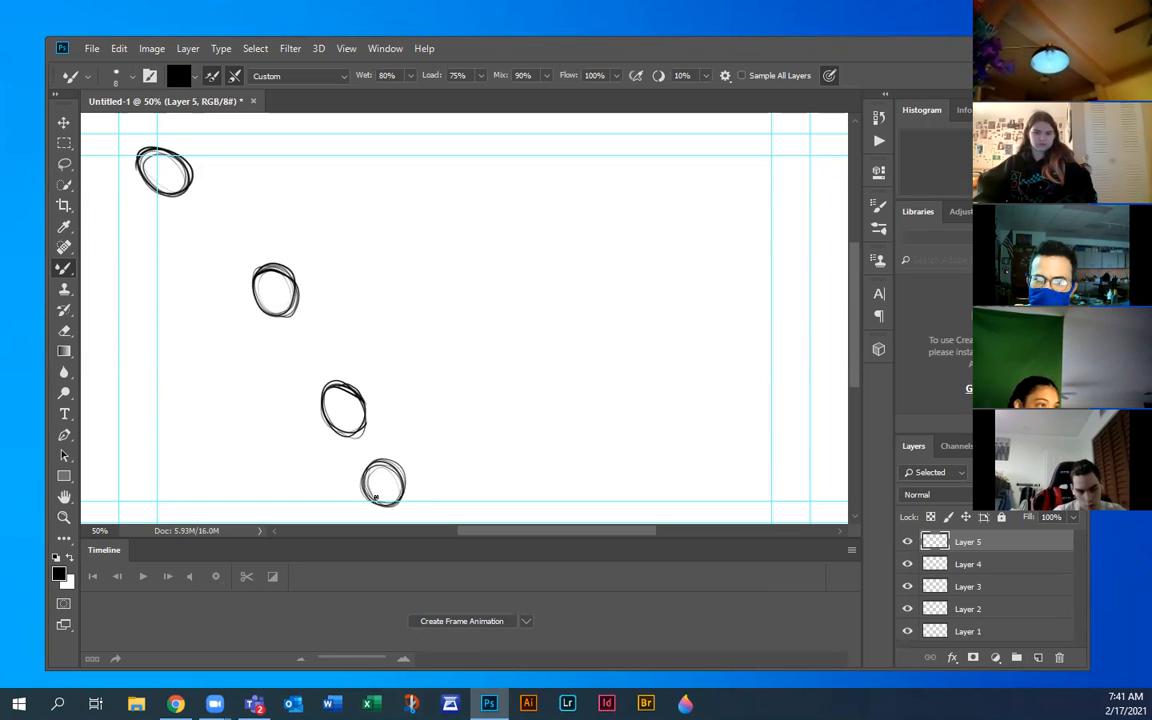
{"action": "mouse_move", "coordinate": [417, 483]}
{"action": "left_mouse_down"}
{"action": "mouse_move", "coordinate": [406, 496]}
{"action": "mouse_move", "coordinate": [424, 492]}
{"action": "mouse_move", "coordinate": [376, 487]}
{"action": "mouse_move", "coordinate": [427, 489]}
{"action": "mouse_move", "coordinate": [392, 507]}
{"action": "mouse_move", "coordinate": [379, 497]}
{"action": "left_mouse_up"}
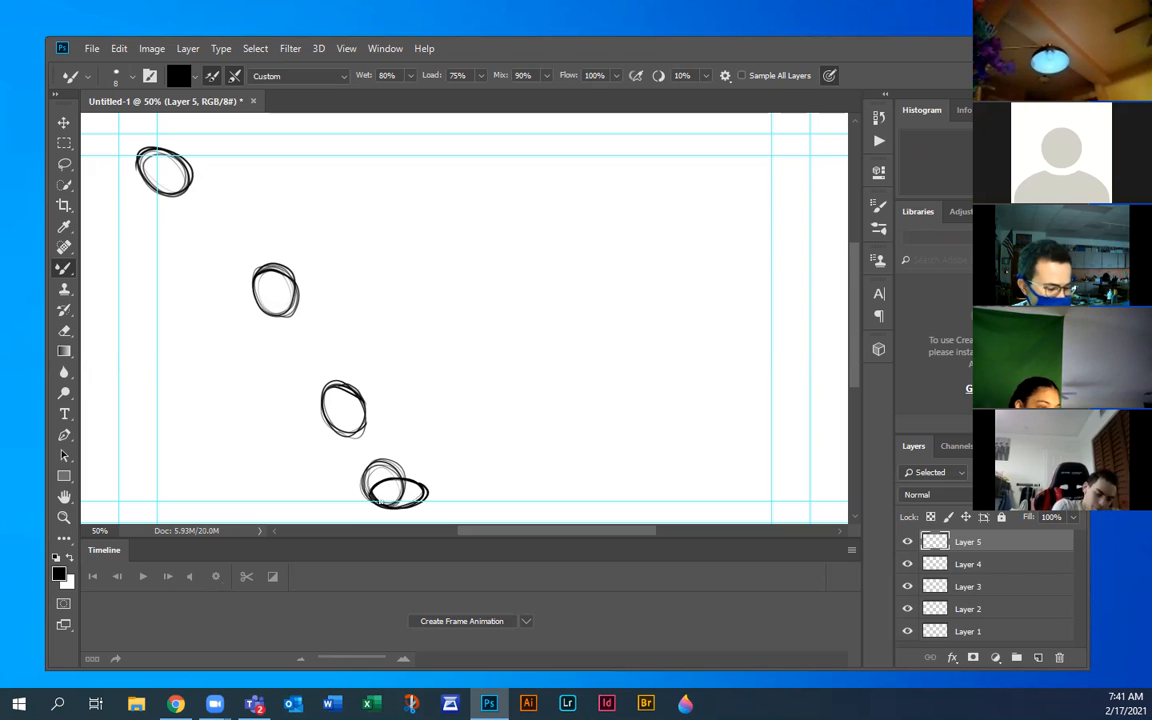
{"action": "key", "text": "v"}
{"action": "left_click", "coordinate": [386, 480], "text": "shift"}
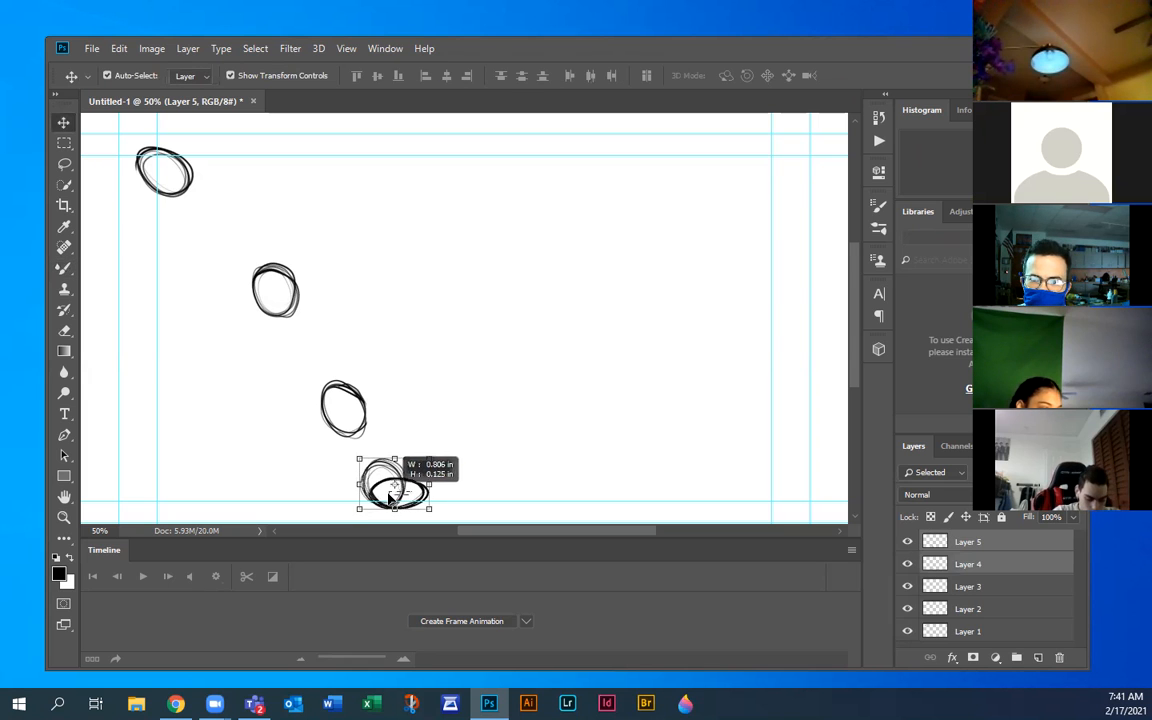
{"action": "left_click_drag", "start_coordinate": [419, 487], "coordinate": [398, 487]}
{"action": "key", "text": "ctrl+z"}
{"action": "key", "text": "ctrl+z"}
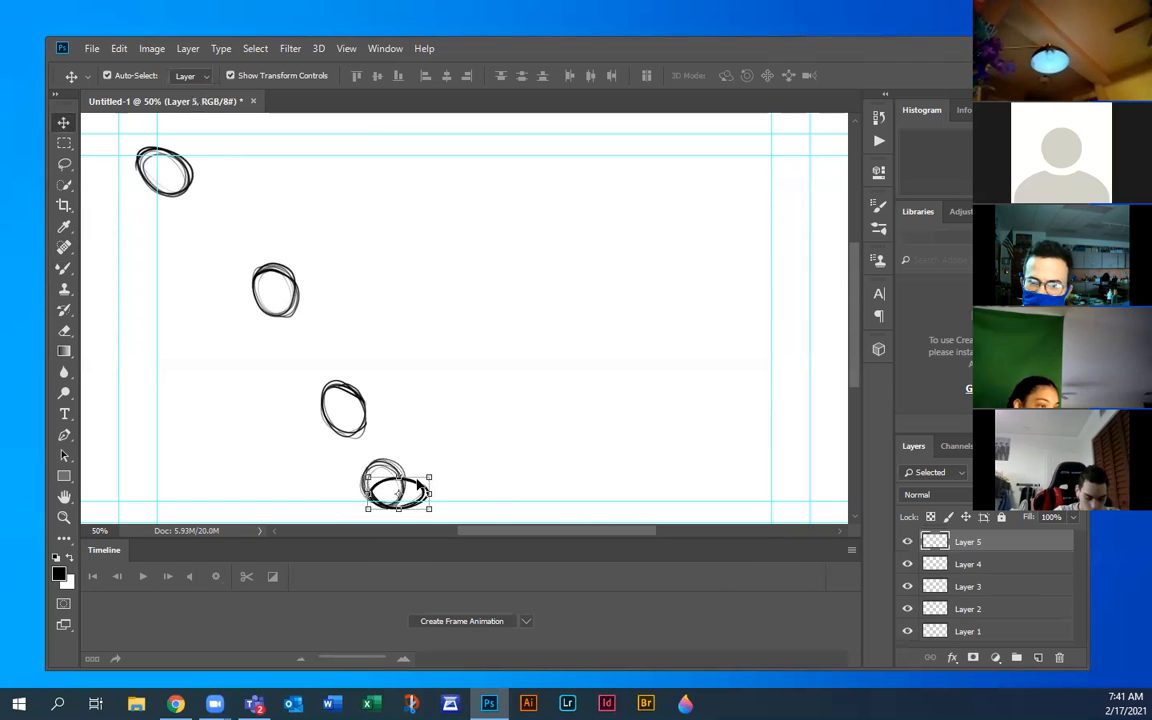
{"action": "mouse_move", "coordinate": [417, 488]}
{"action": "left_mouse_down"}
{"action": "mouse_move", "coordinate": [416, 477]}
{"action": "mouse_move", "coordinate": [414, 491]}
{"action": "left_mouse_up"}
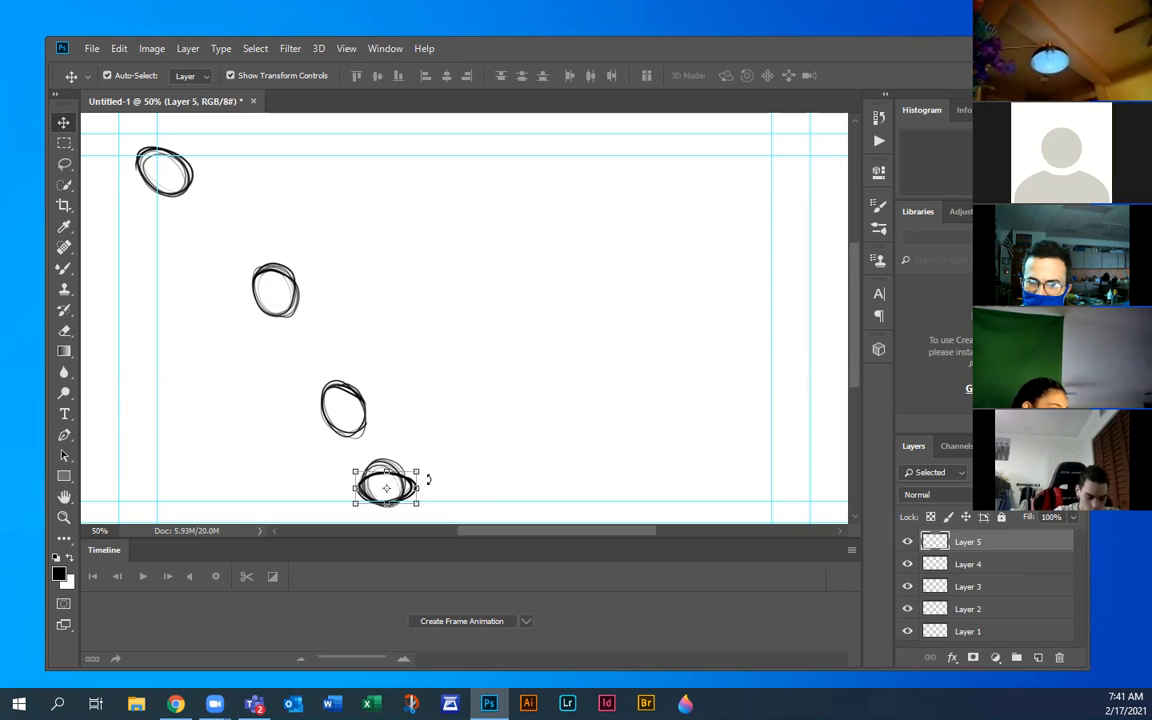
Rotate the flattened fifth ball slightly, to about -0.8°
{"action": "left_click", "coordinate": [425, 466]}
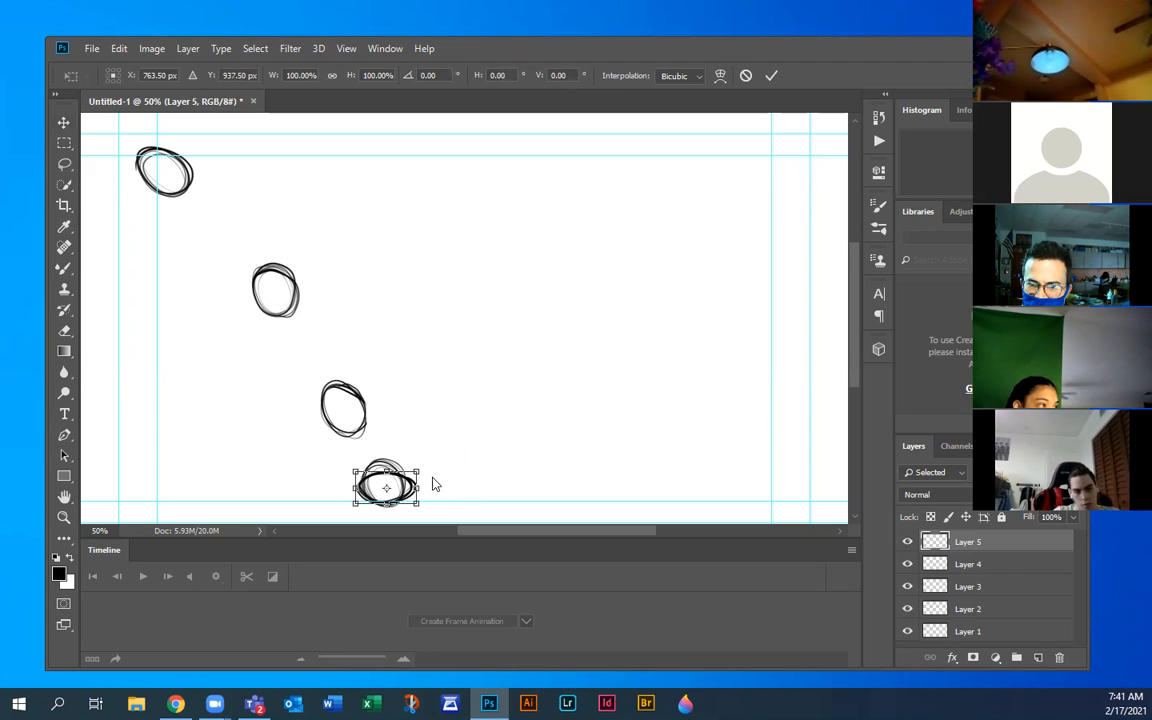
{"action": "right_click", "coordinate": [430, 476]}
{"action": "left_click", "coordinate": [421, 473]}
{"action": "mouse_move", "coordinate": [424, 466]}
{"action": "left_mouse_down"}
{"action": "mouse_move", "coordinate": [421, 476]}
{"action": "mouse_move", "coordinate": [426, 462]}
{"action": "left_mouse_up"}
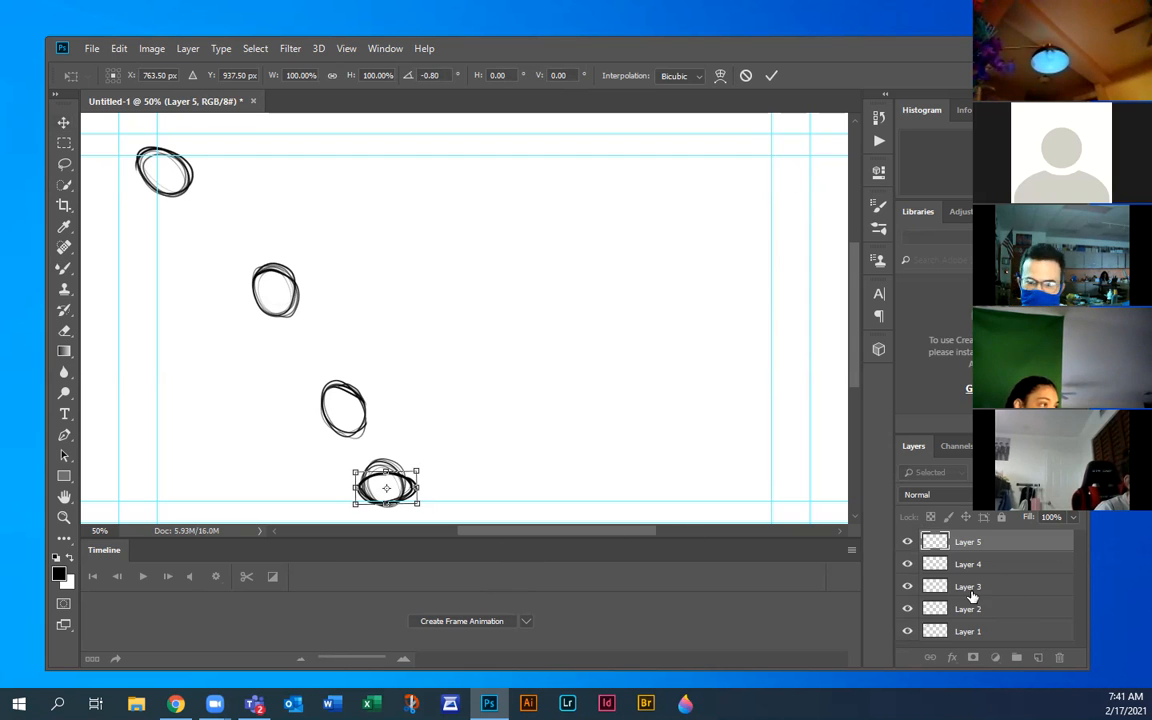
{"action": "key", "text": "Return"}
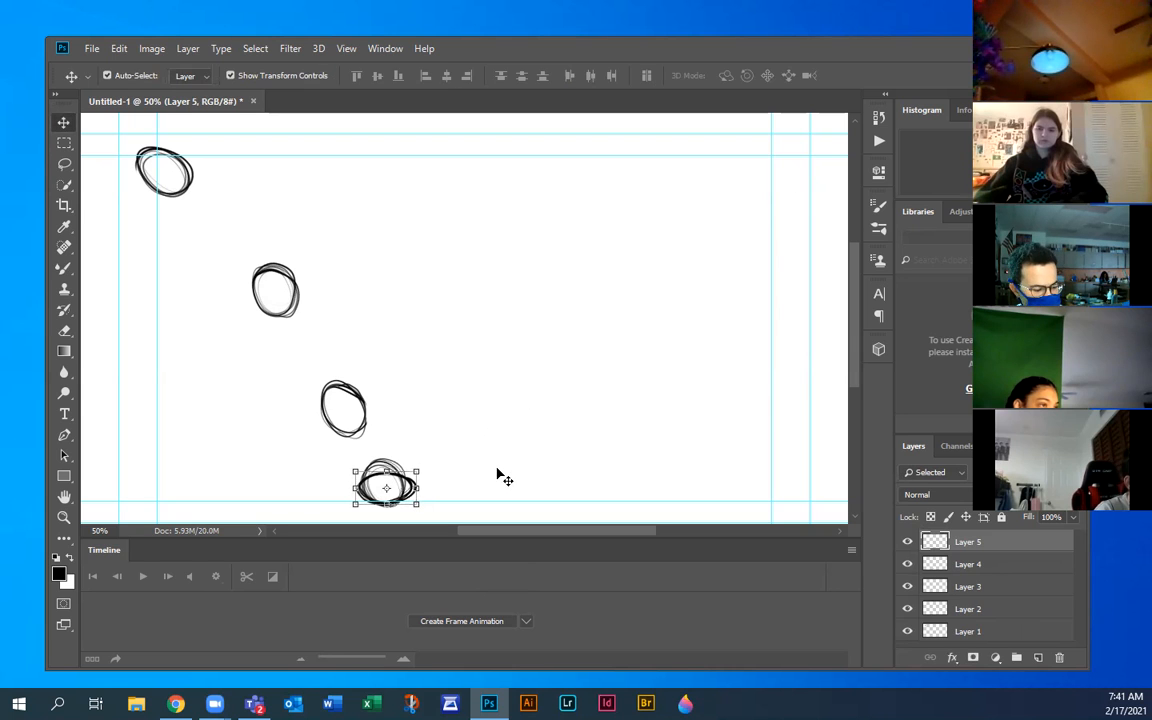
Add a new layer and sketch a wider squashed ball over the fifth one, with short impact lines on both sides
{"action": "key", "text": "b"}
{"action": "left_click", "coordinate": [1037, 657]}
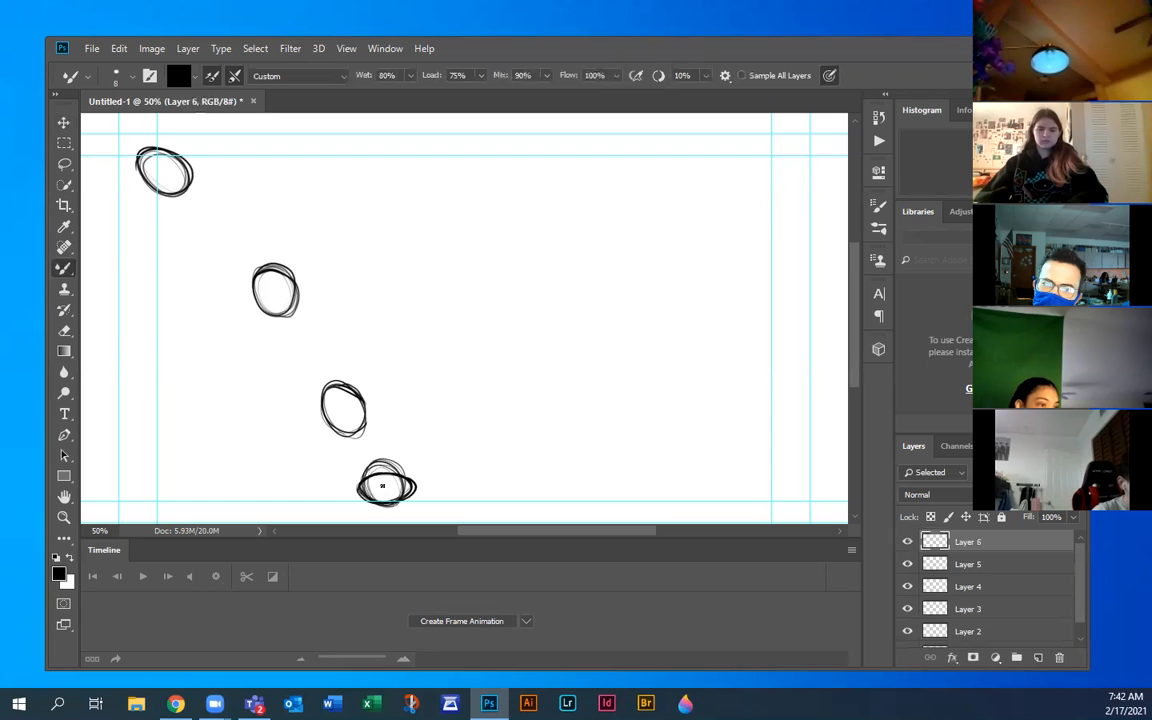
{"action": "mouse_move", "coordinate": [388, 502]}
{"action": "left_mouse_down"}
{"action": "mouse_move", "coordinate": [355, 493]}
{"action": "mouse_move", "coordinate": [391, 483]}
{"action": "mouse_move", "coordinate": [388, 500]}
{"action": "mouse_move", "coordinate": [376, 485]}
{"action": "mouse_move", "coordinate": [460, 481]}
{"action": "left_mouse_up"}
{"action": "left_click_drag", "start_coordinate": [326, 475], "coordinate": [331, 482]}
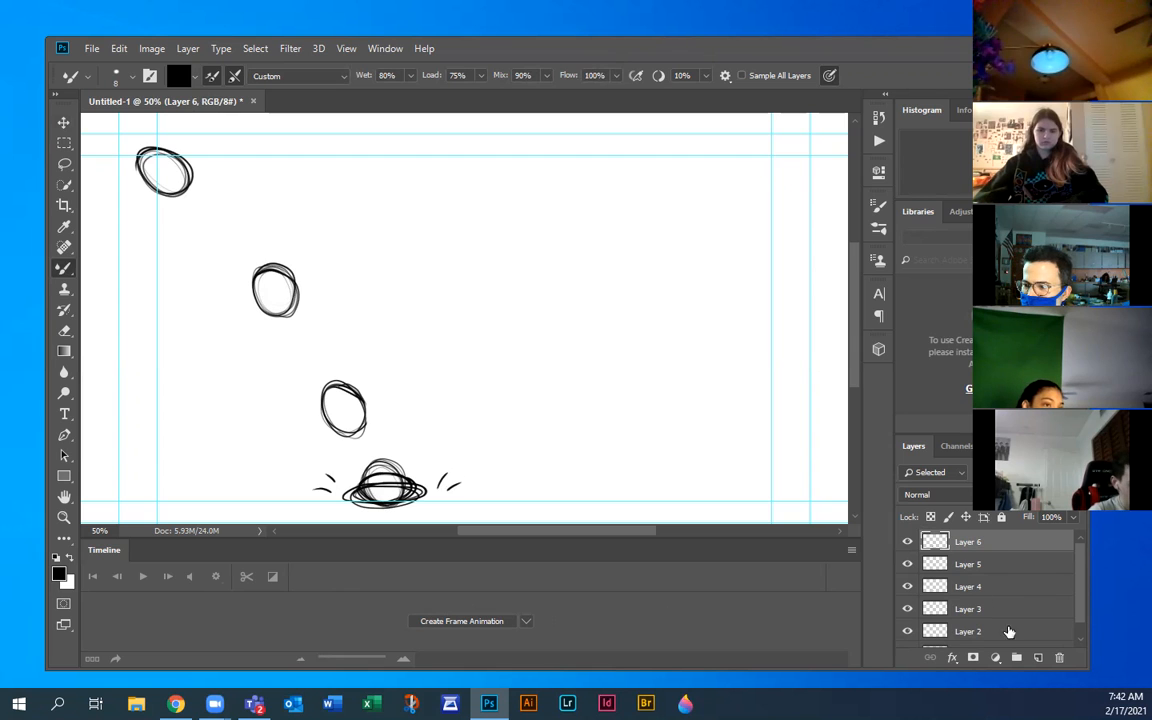
Add a layer, sketch a tilted rebounding ball over the squashed poses, and rotate it to about -9.3°
{"action": "left_click", "coordinate": [1038, 657]}
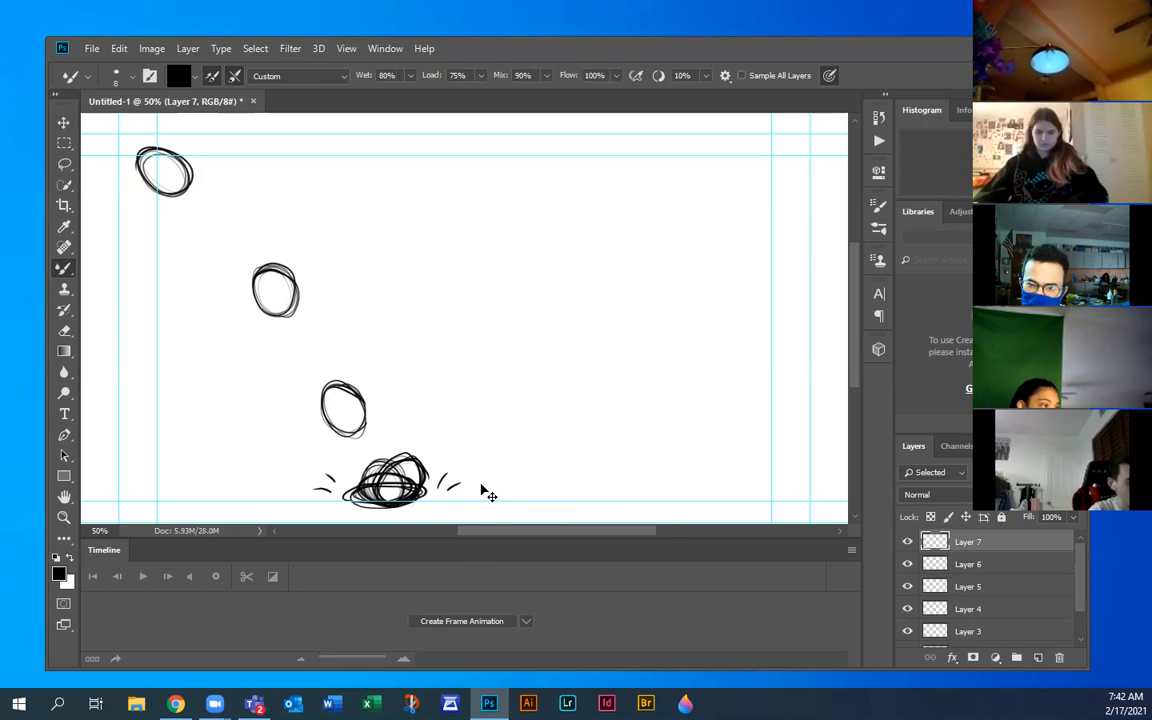
{"action": "key", "text": "v"}
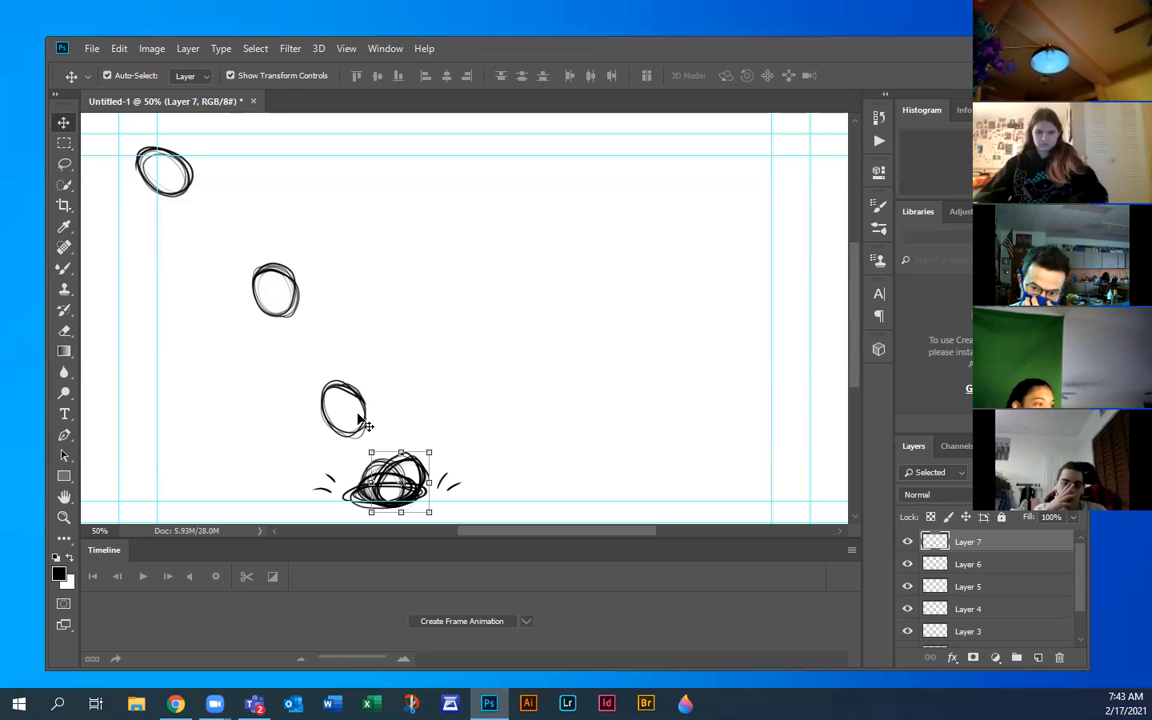
{"action": "right_click", "coordinate": [441, 443]}
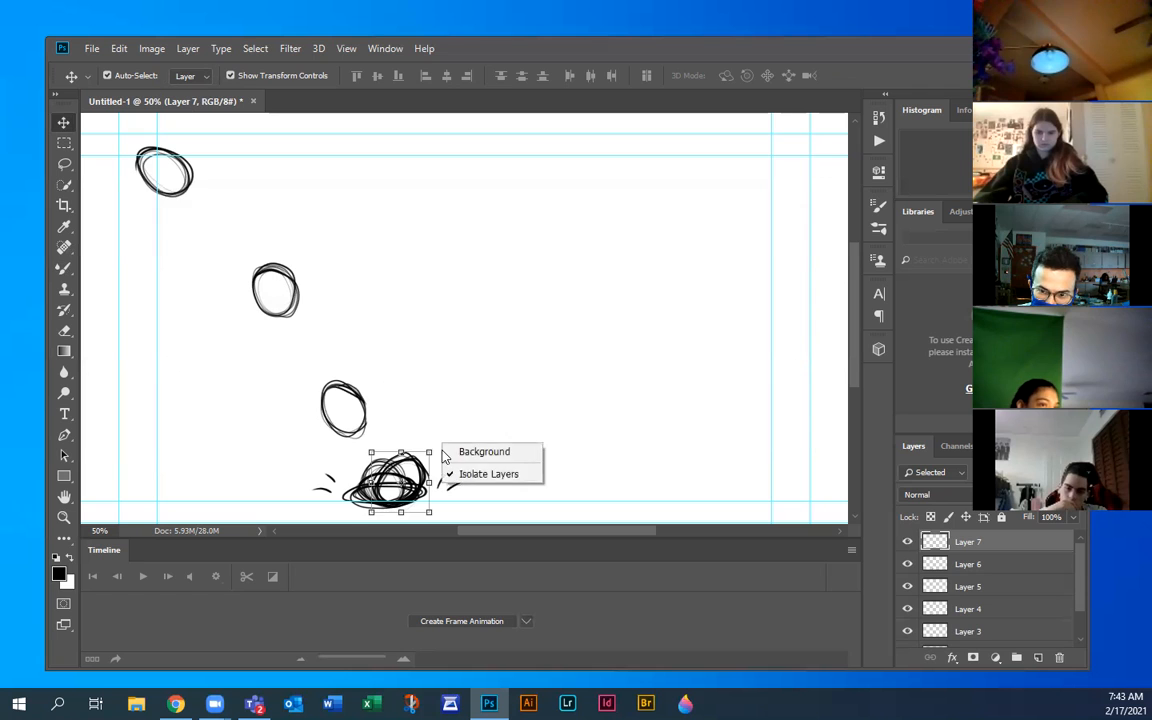
{"action": "left_click", "coordinate": [438, 449]}
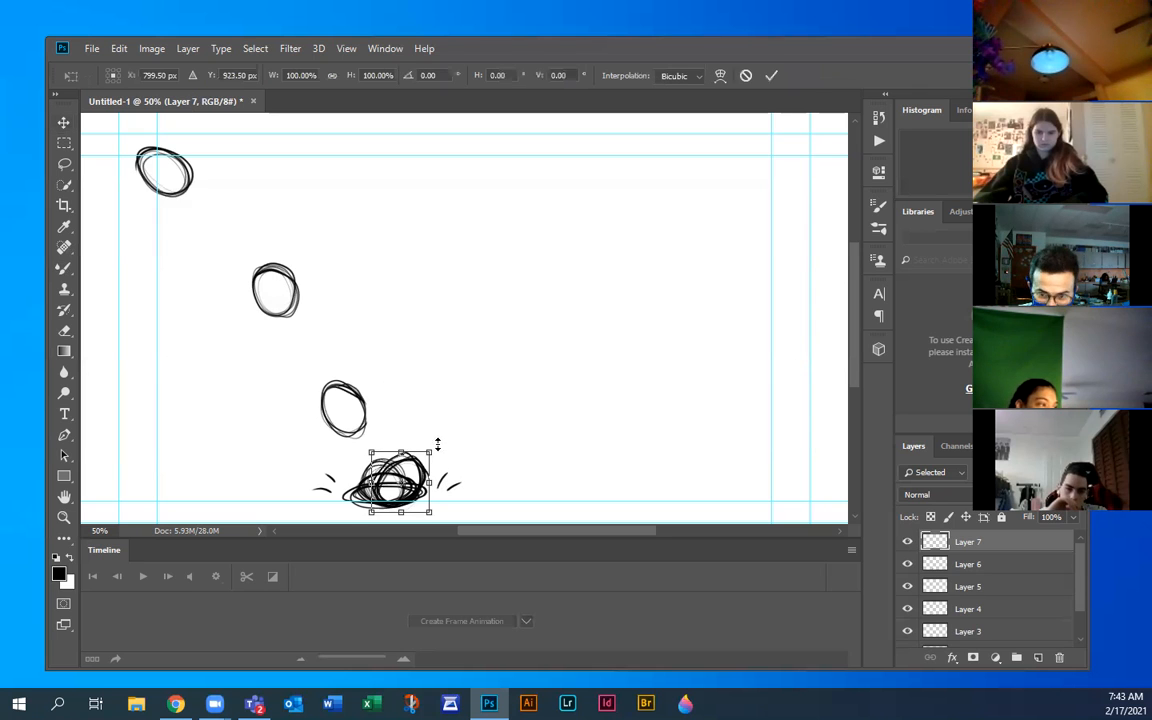
{"action": "left_click_drag", "start_coordinate": [438, 438], "coordinate": [437, 436]}
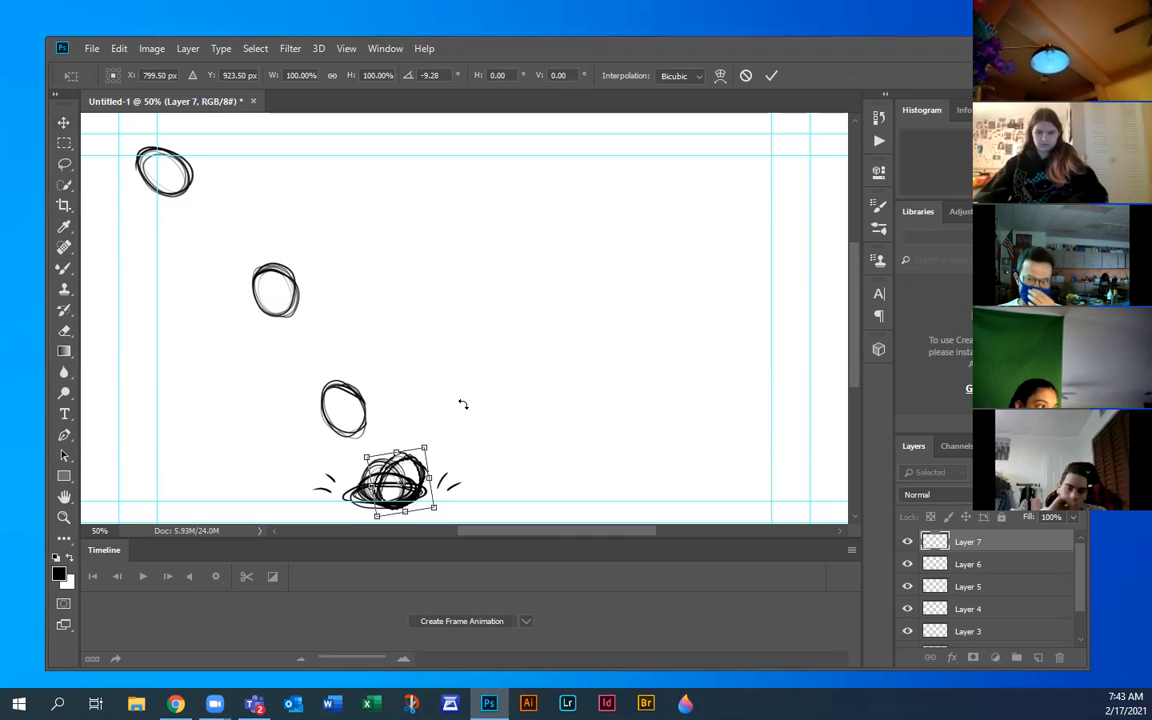
{"action": "key", "text": "Return"}
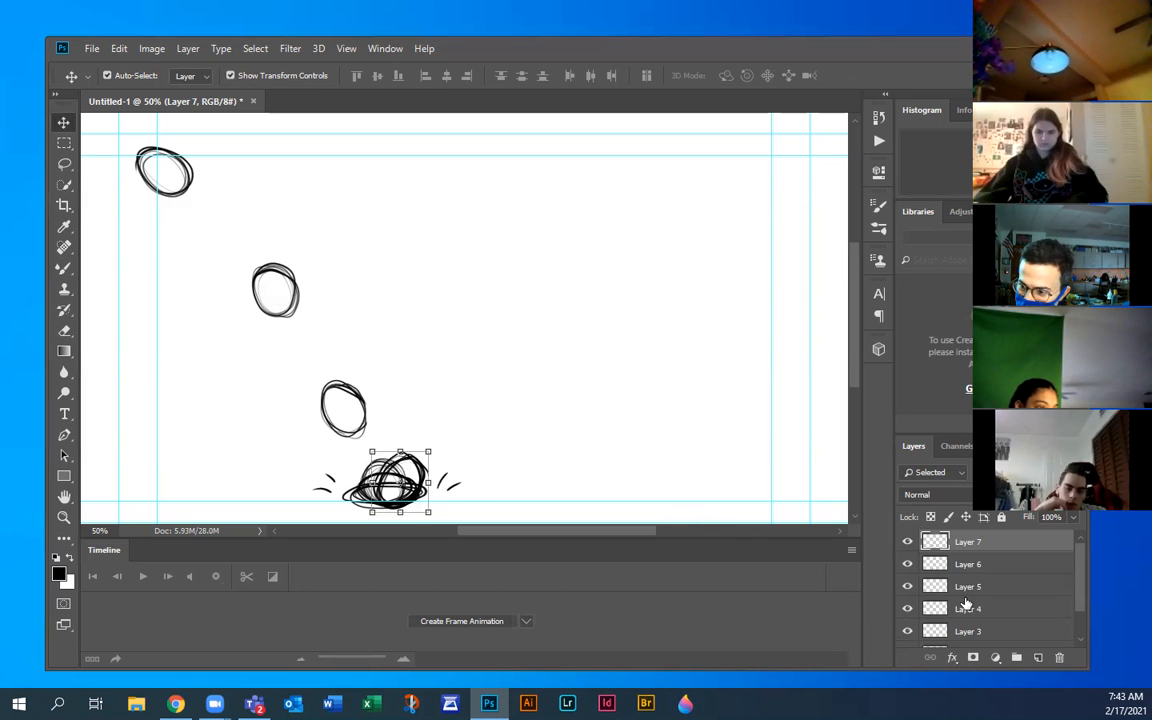
Add a new layer and lightly sketch a round ball at the peak of the rebound arc with the Mixer Brush
{"action": "left_click", "coordinate": [1038, 659]}
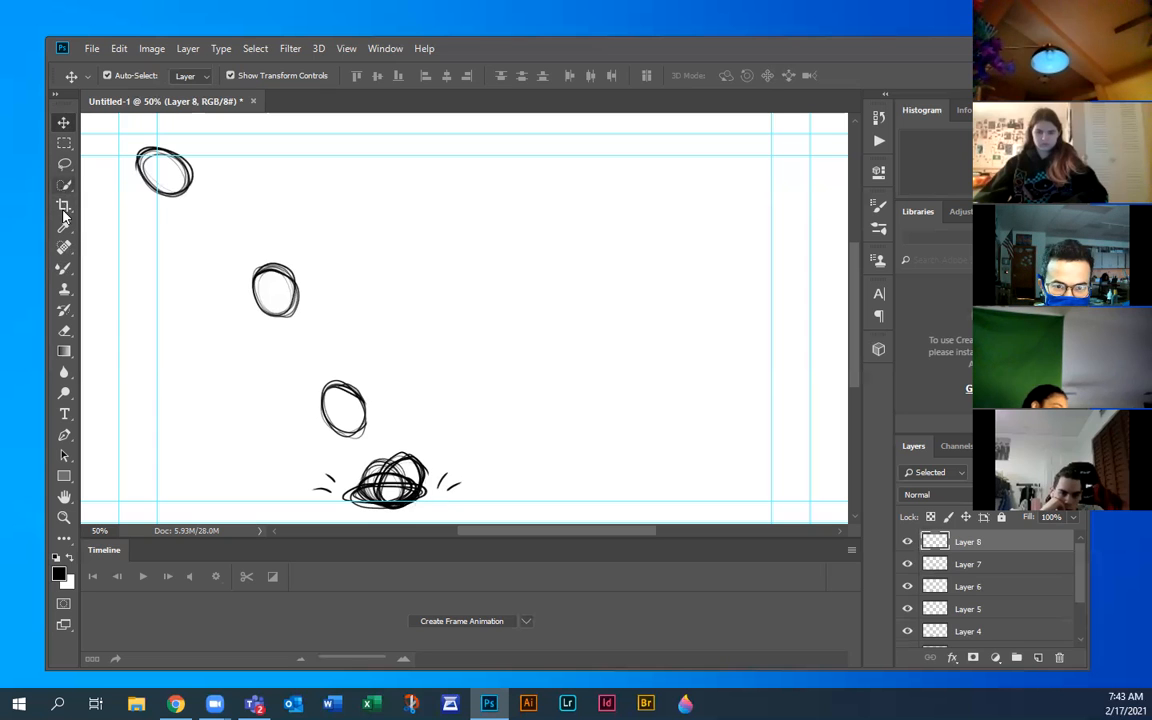
{"action": "key", "text": "b"}
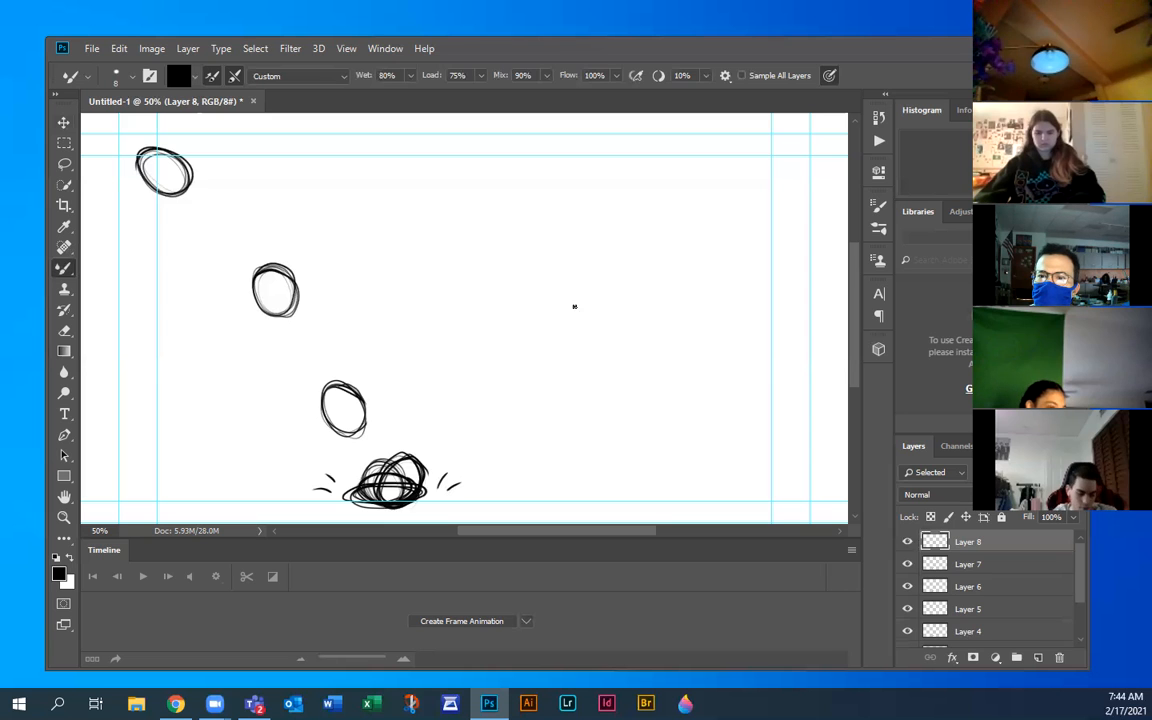
{"action": "left_click_drag", "start_coordinate": [545, 329], "coordinate": [558, 342]}
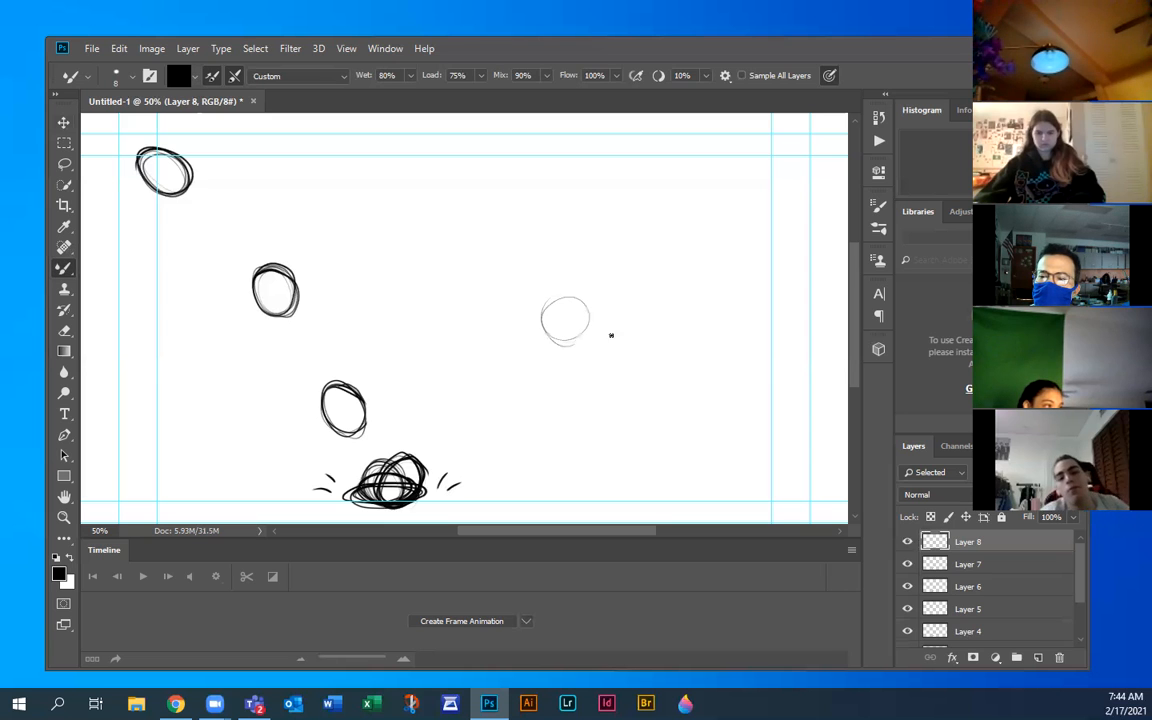
Add a layer directly above Layer 7 and sketch a slightly stretched rising ball just below the peak ball
{"action": "left_click", "coordinate": [1000, 563]}
{"action": "left_click", "coordinate": [1040, 658]}
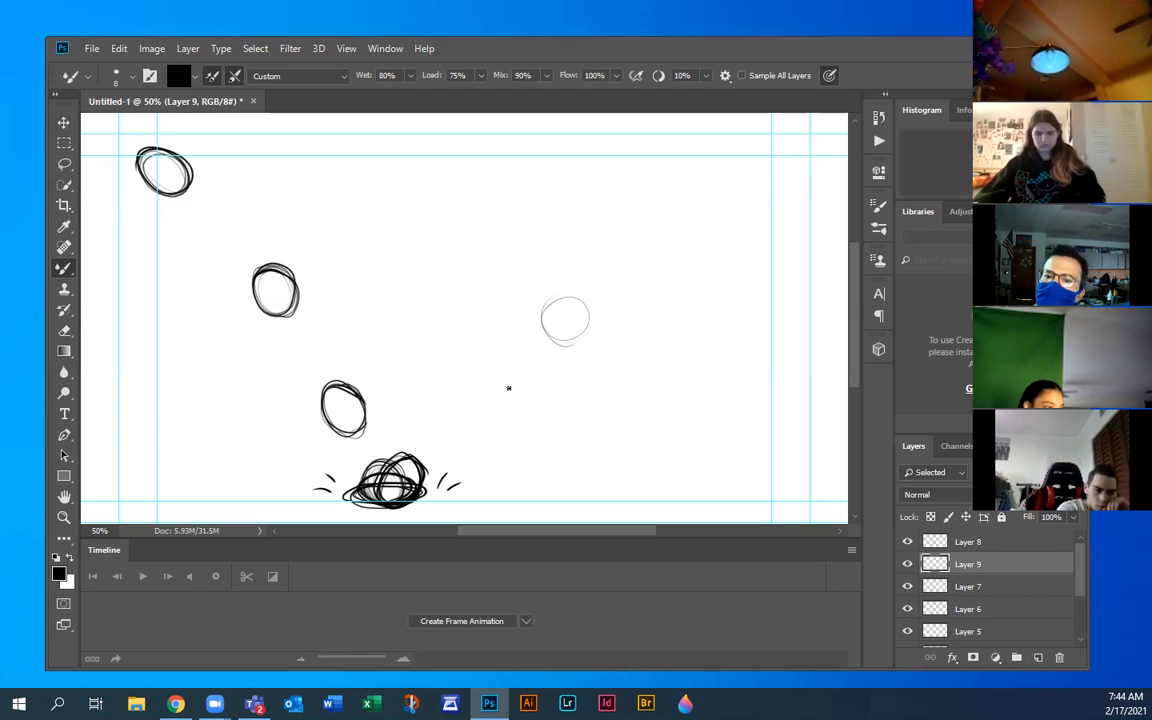
{"action": "mouse_move", "coordinate": [517, 345]}
{"action": "left_mouse_down"}
{"action": "mouse_move", "coordinate": [527, 360]}
{"action": "mouse_move", "coordinate": [500, 392]}
{"action": "left_mouse_up"}
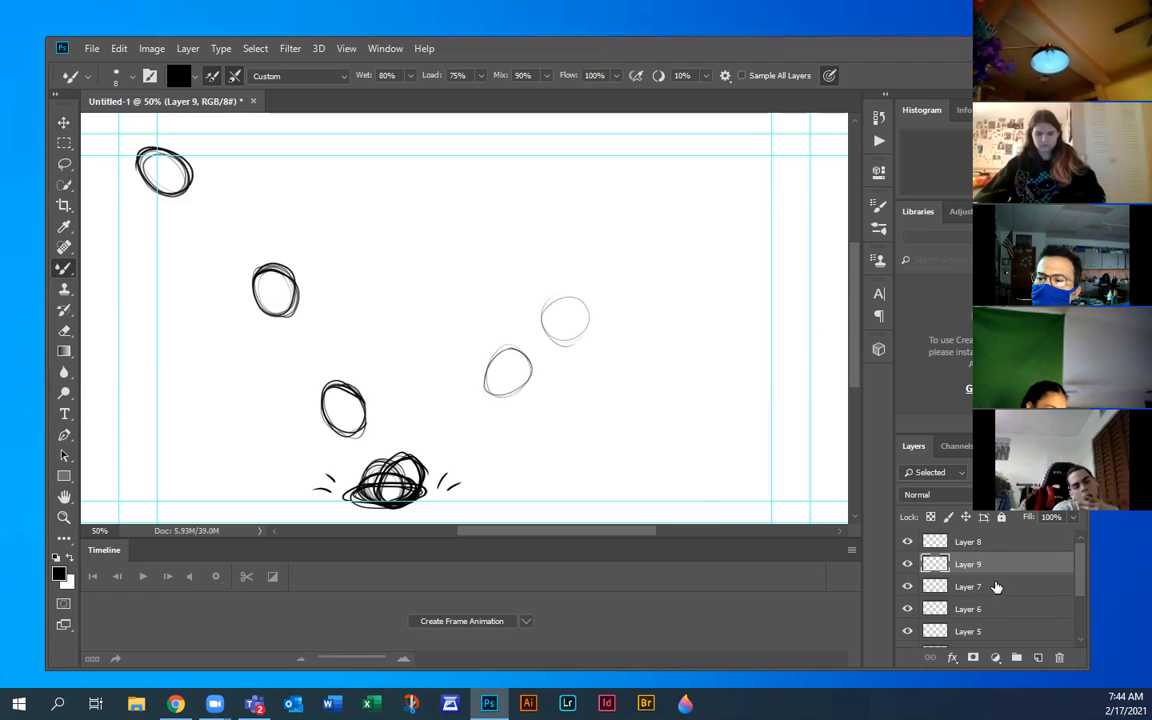
Select Layer 7 and toggle its visibility to check which ball it holds
{"action": "left_click", "coordinate": [996, 587]}
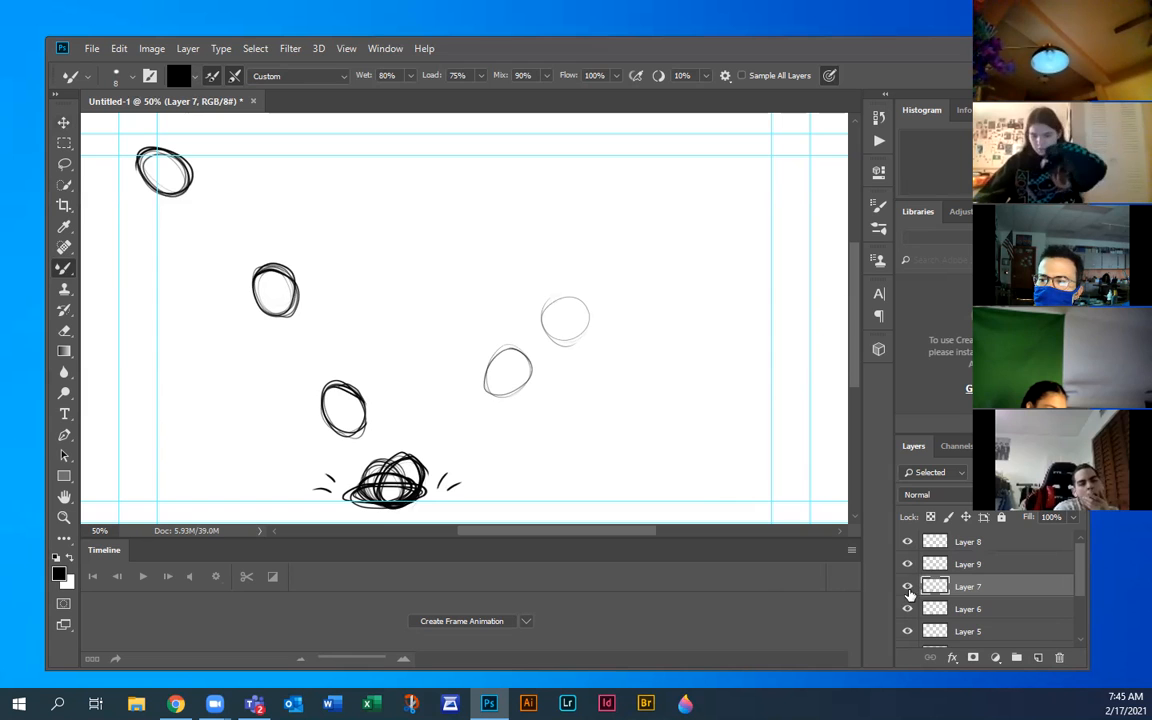
{"action": "left_click", "coordinate": [908, 589]}
{"action": "left_click", "coordinate": [908, 589]}
{"action": "left_click", "coordinate": [907, 588]}
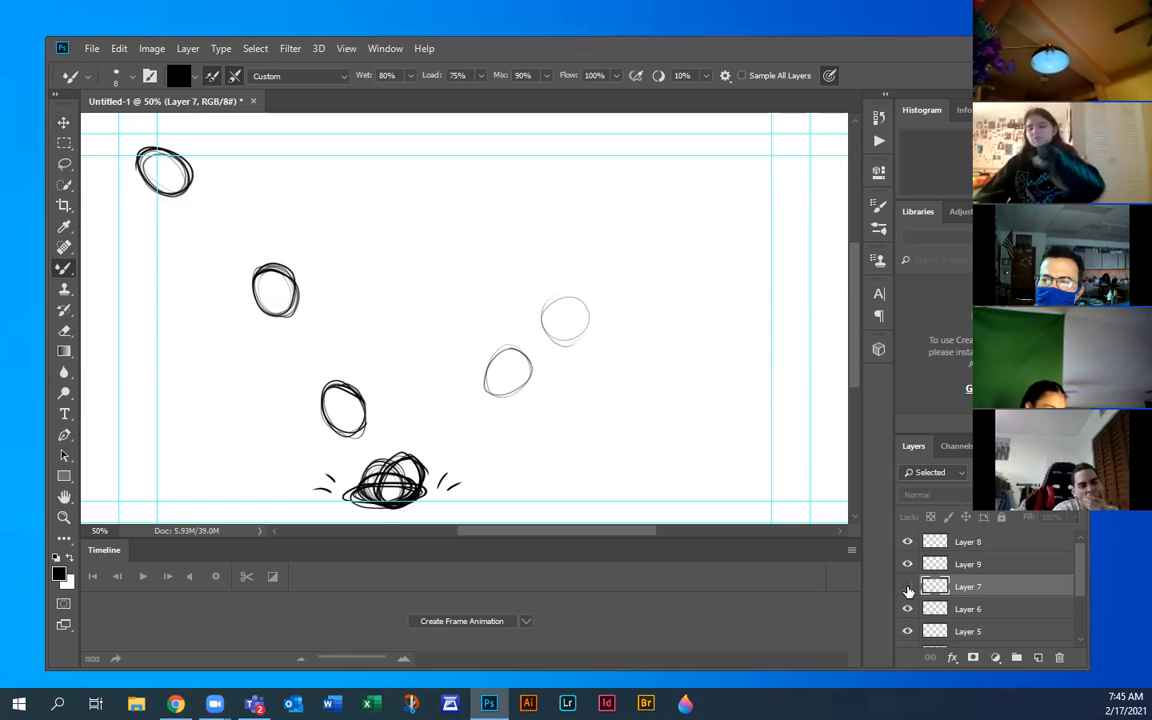
{"action": "left_click", "coordinate": [907, 588]}
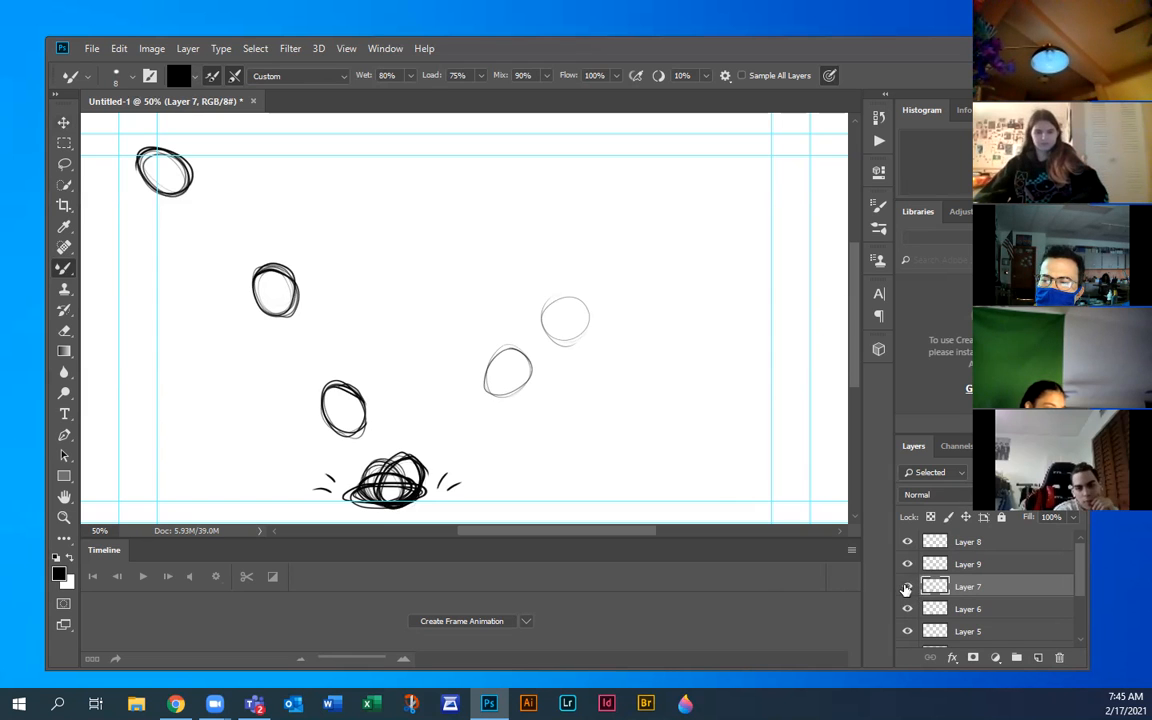
{"action": "left_click", "coordinate": [907, 588]}
{"action": "left_click", "coordinate": [907, 588]}
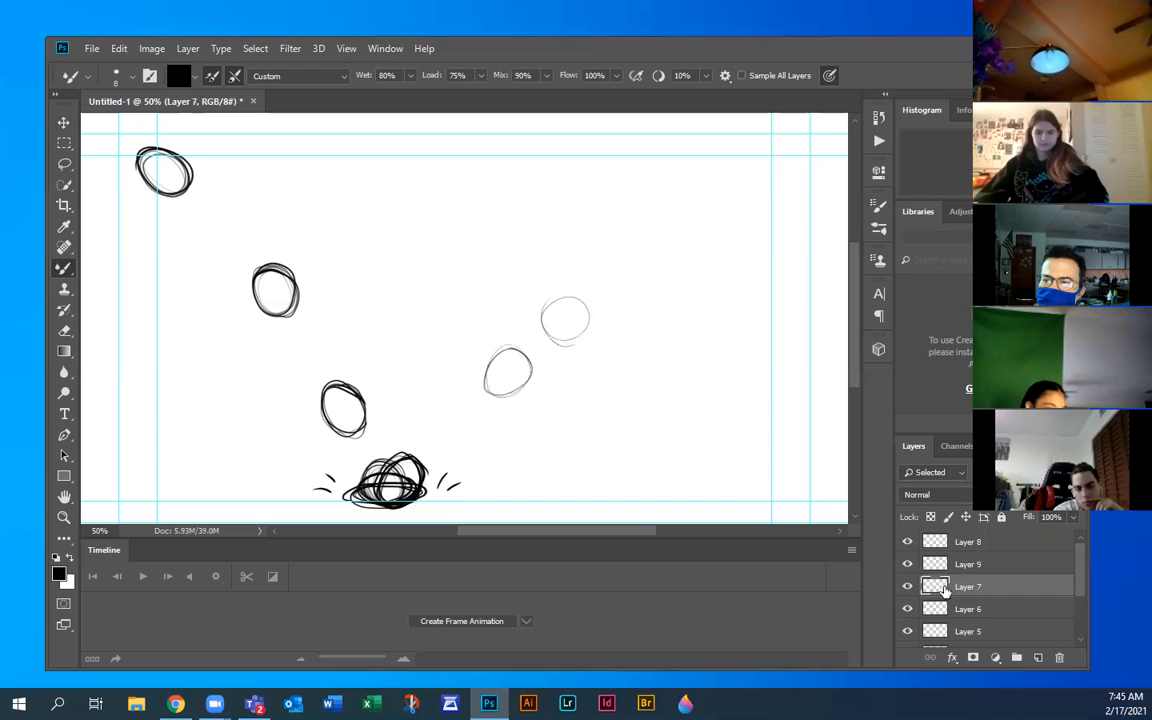
Add a visible layer above Layer 7 and sketch a tilted, stretched ball between the impact pose and the rising ball
{"action": "left_click", "coordinate": [1038, 659]}
{"action": "left_click", "coordinate": [908, 587]}
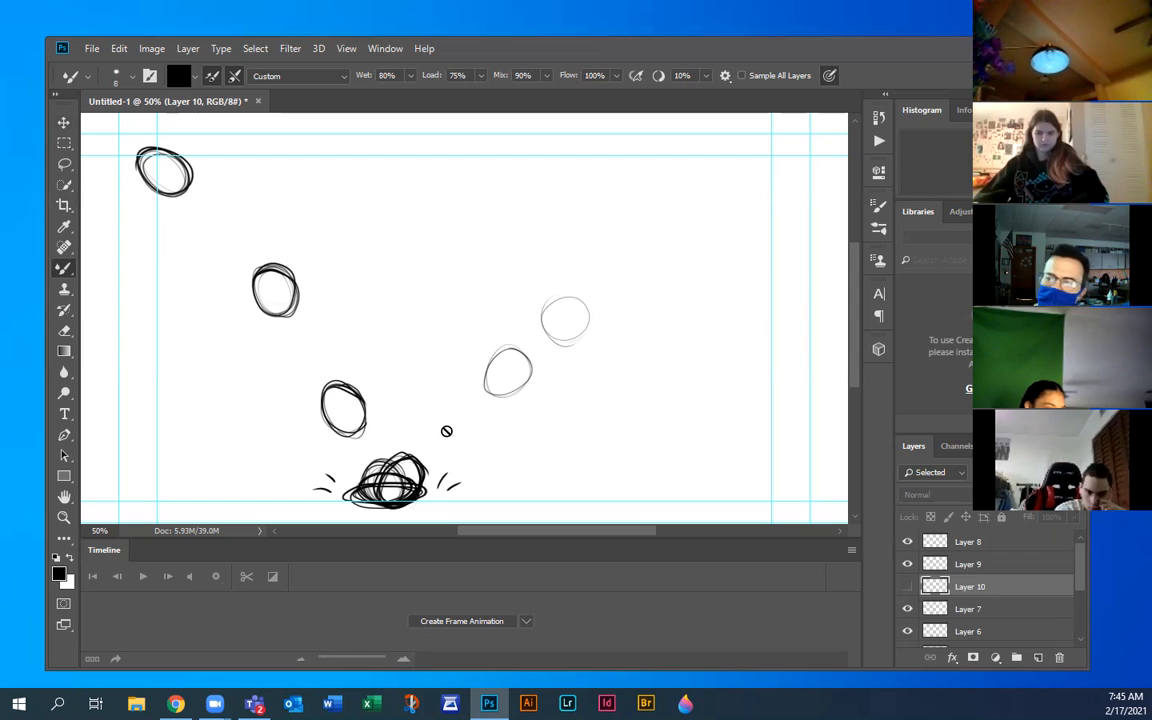
{"action": "left_click", "coordinate": [907, 587]}
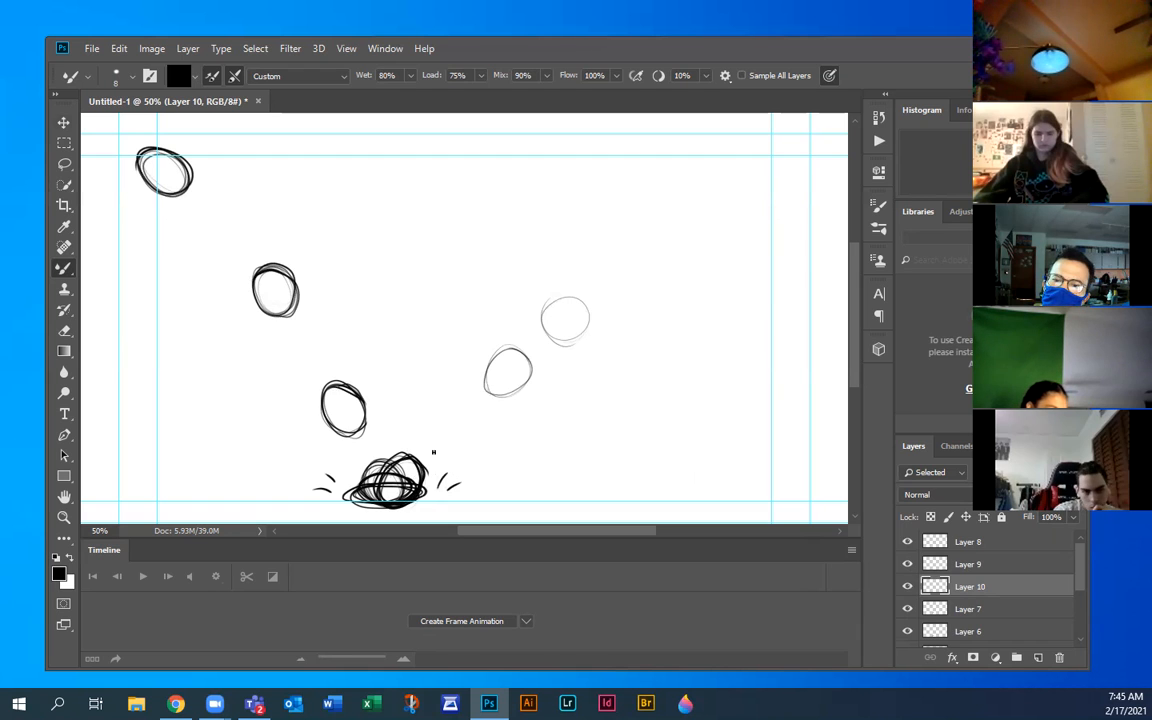
{"action": "mouse_move", "coordinate": [463, 445]}
{"action": "left_mouse_down"}
{"action": "mouse_move", "coordinate": [445, 408]}
{"action": "mouse_move", "coordinate": [437, 447]}
{"action": "mouse_move", "coordinate": [470, 412]}
{"action": "mouse_move", "coordinate": [438, 420]}
{"action": "mouse_move", "coordinate": [452, 448]}
{"action": "mouse_move", "coordinate": [457, 422]}
{"action": "left_mouse_up"}
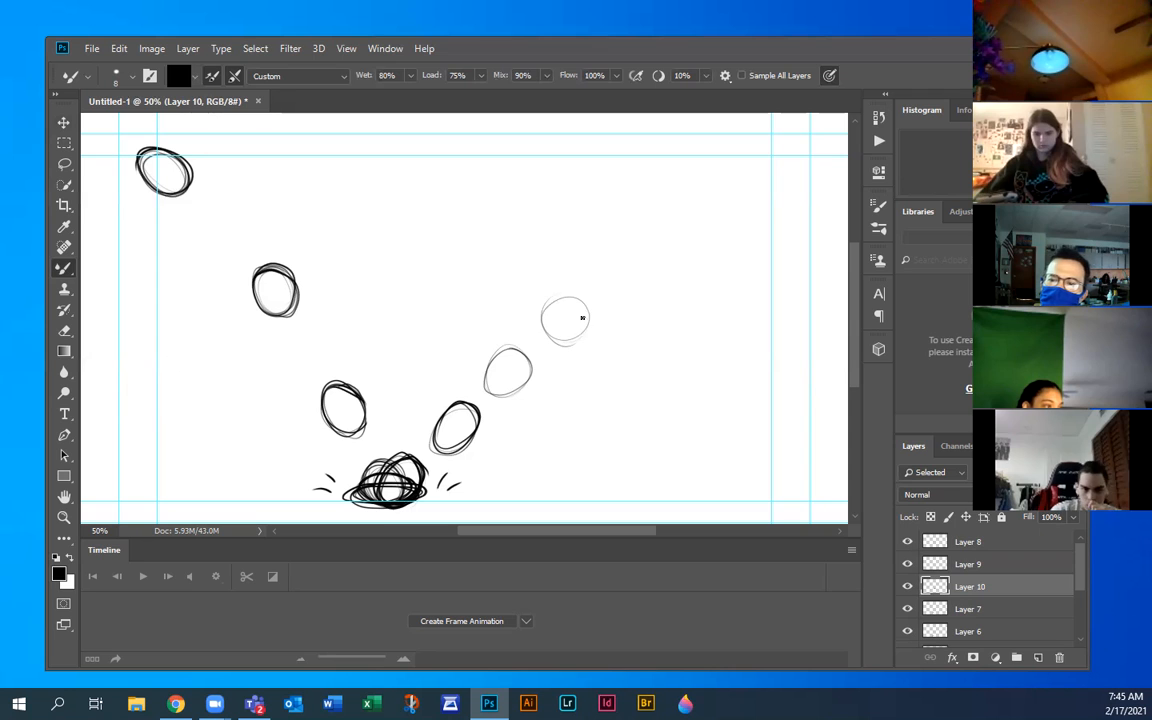
Add a layer above Layer 8 and sketch a round ball just past the peak, starting the descent
{"action": "left_click", "coordinate": [1003, 543]}
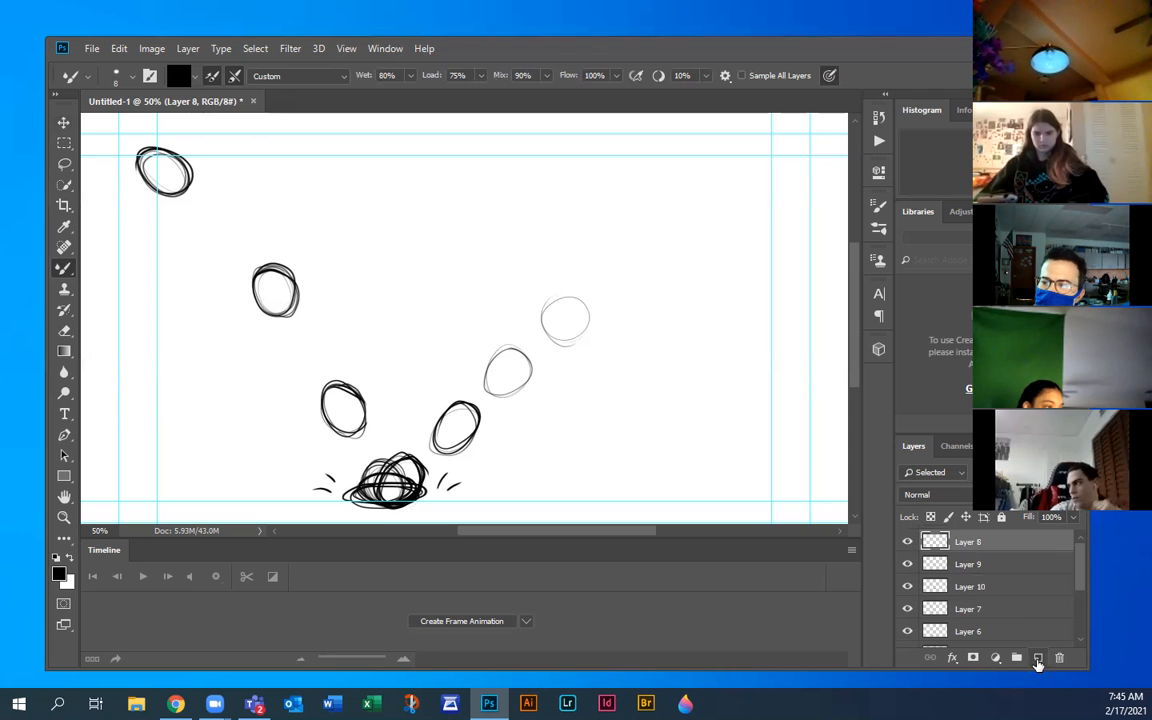
{"action": "left_click", "coordinate": [1038, 658]}
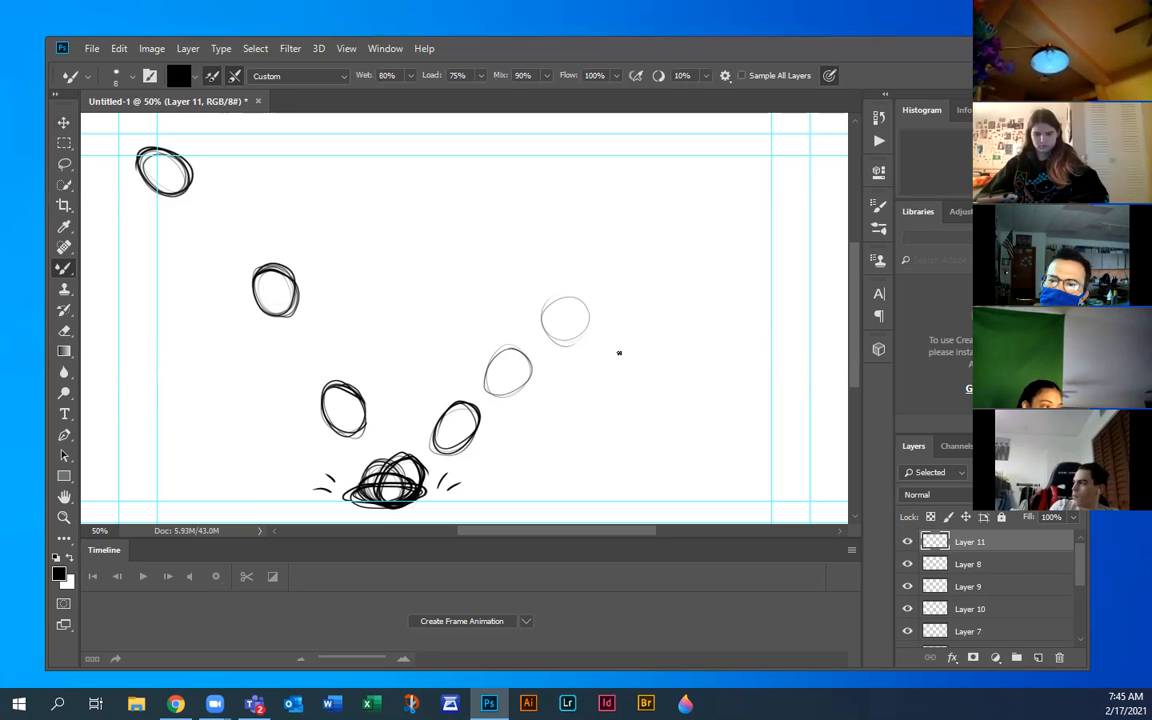
{"action": "mouse_move", "coordinate": [614, 332]}
{"action": "left_mouse_down"}
{"action": "mouse_move", "coordinate": [640, 333]}
{"action": "mouse_move", "coordinate": [622, 372]}
{"action": "left_mouse_up"}
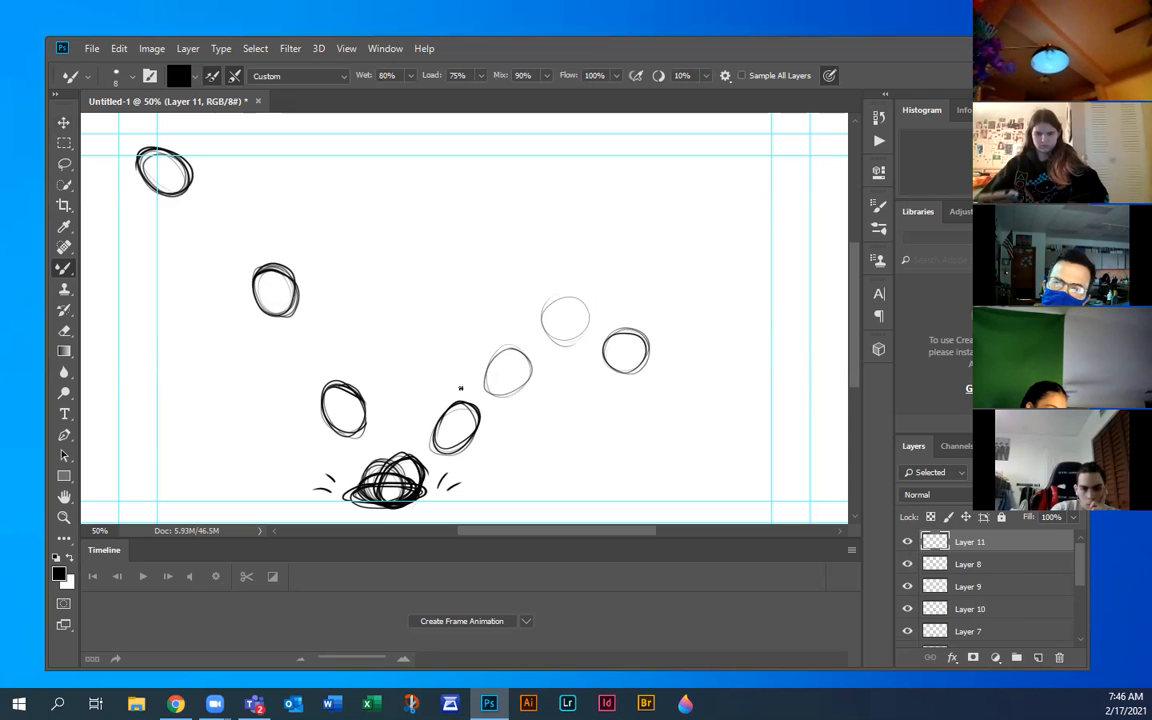
Toggle the visibility of Layer 8 and Layer 9 to identify the peak ball and the rising ball
{"action": "left_click", "coordinate": [907, 564]}
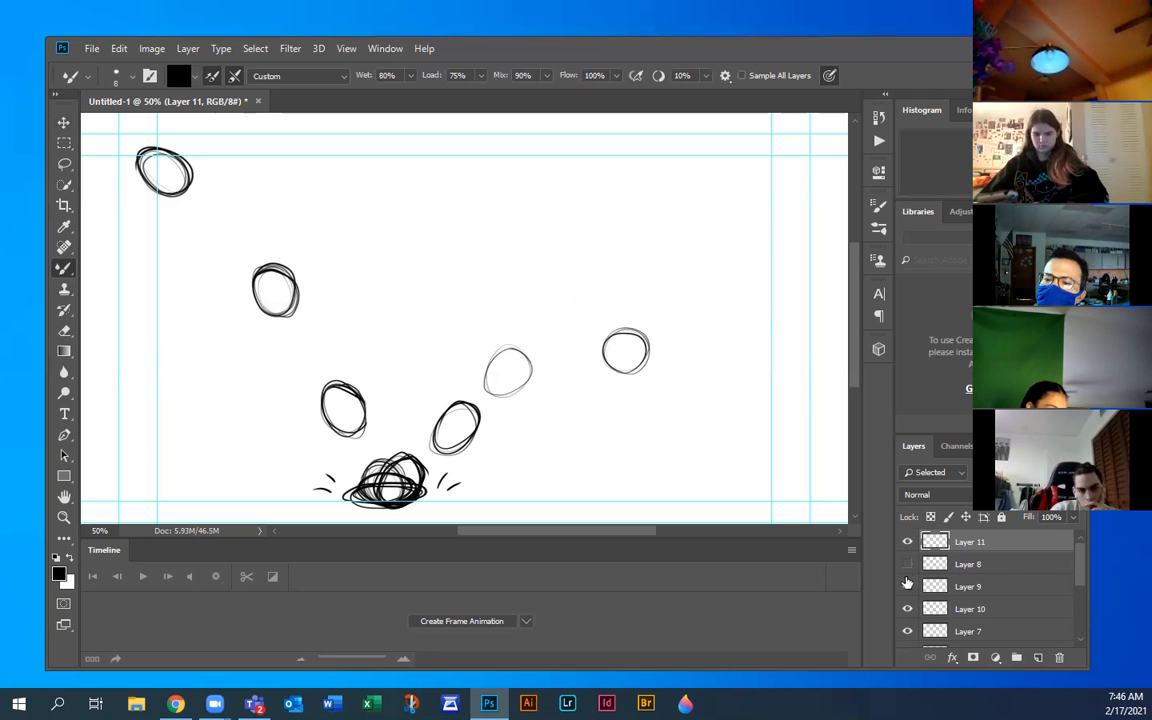
{"action": "left_click", "coordinate": [907, 586]}
{"action": "left_click", "coordinate": [907, 586]}
{"action": "left_click", "coordinate": [907, 586]}
{"action": "left_click", "coordinate": [907, 564]}
{"action": "left_click", "coordinate": [908, 587]}
{"action": "left_click", "coordinate": [908, 587]}
{"action": "left_click", "coordinate": [908, 586]}
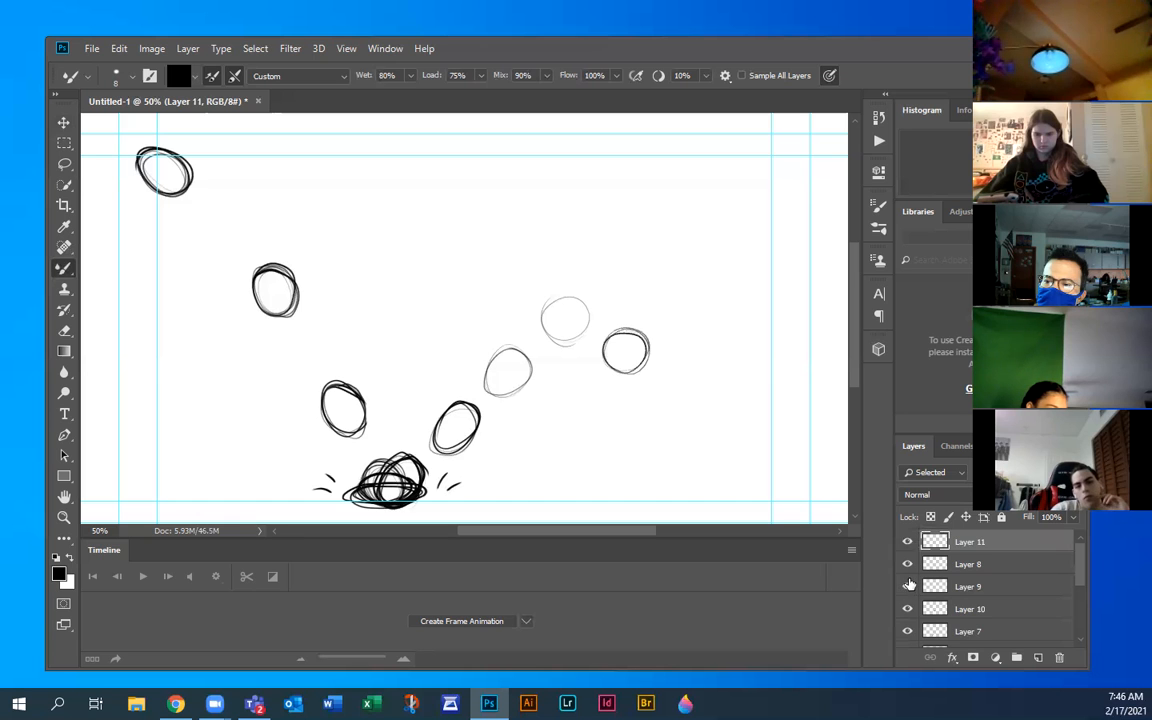
Shift the rising ball on Layer 9 slightly up and to the left, and rotate it to about -12°
{"action": "left_click", "coordinate": [995, 586]}
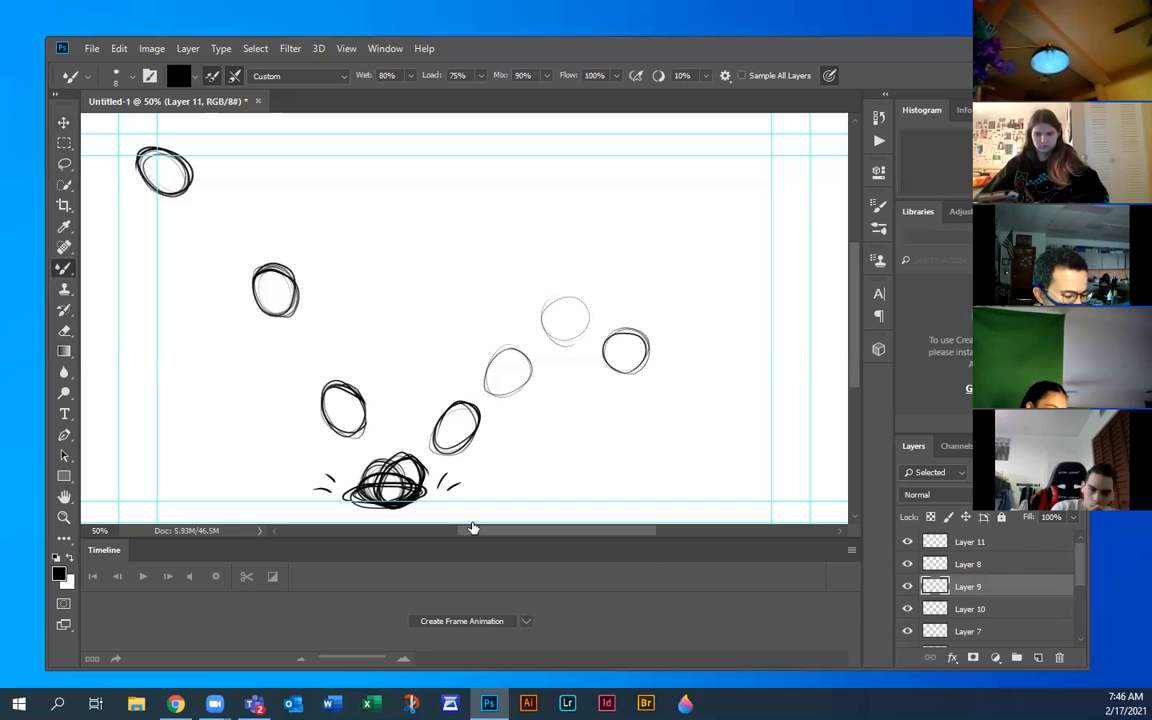
{"action": "left_click", "coordinate": [797, 150]}
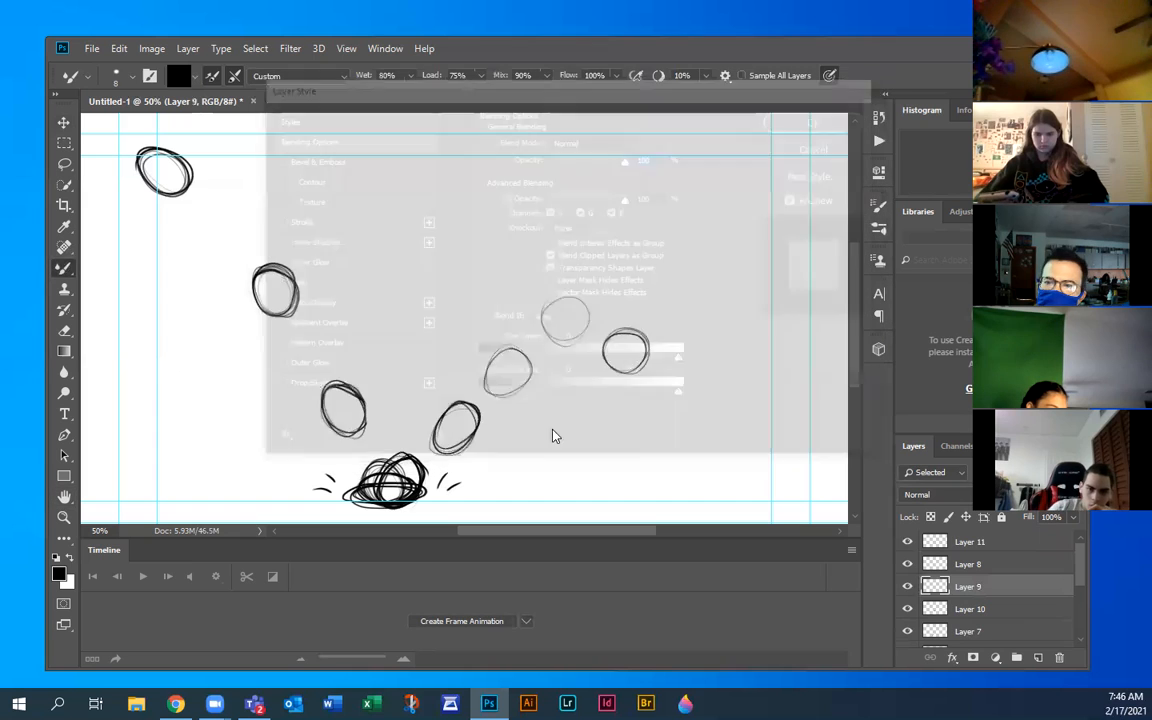
{"action": "key", "text": "v"}
{"action": "left_click_drag", "start_coordinate": [522, 380], "coordinate": [519, 373]}
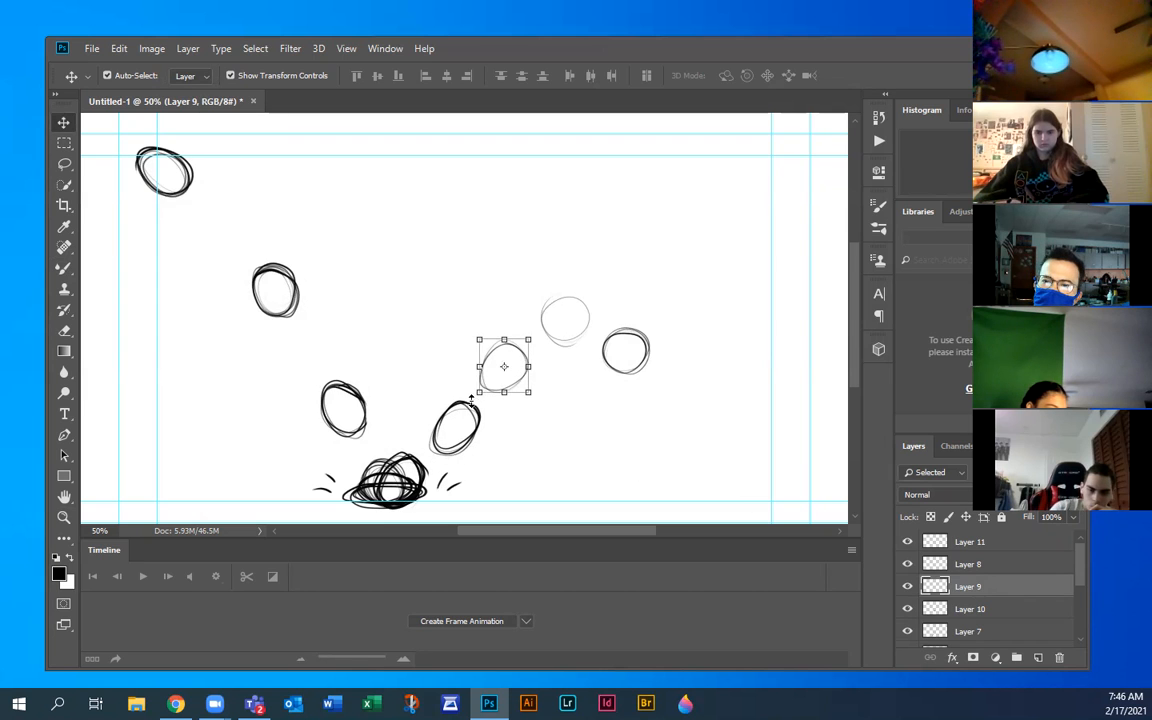
{"action": "left_click_drag", "start_coordinate": [468, 404], "coordinate": [476, 411]}
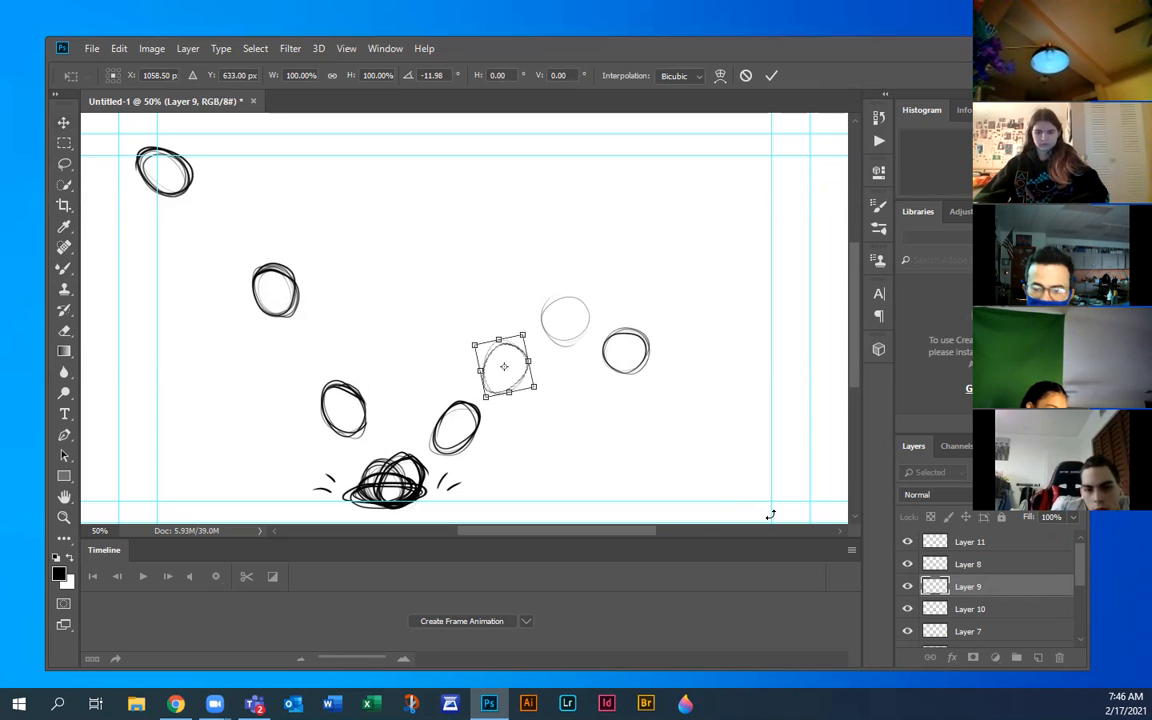
{"action": "key", "text": "Return"}
Identify the stretched ball on Layer 10 by toggling its visibility, and shift it slightly to the left
{"action": "left_click", "coordinate": [908, 609]}
{"action": "left_click", "coordinate": [908, 609]}
{"action": "left_click", "coordinate": [994, 610]}
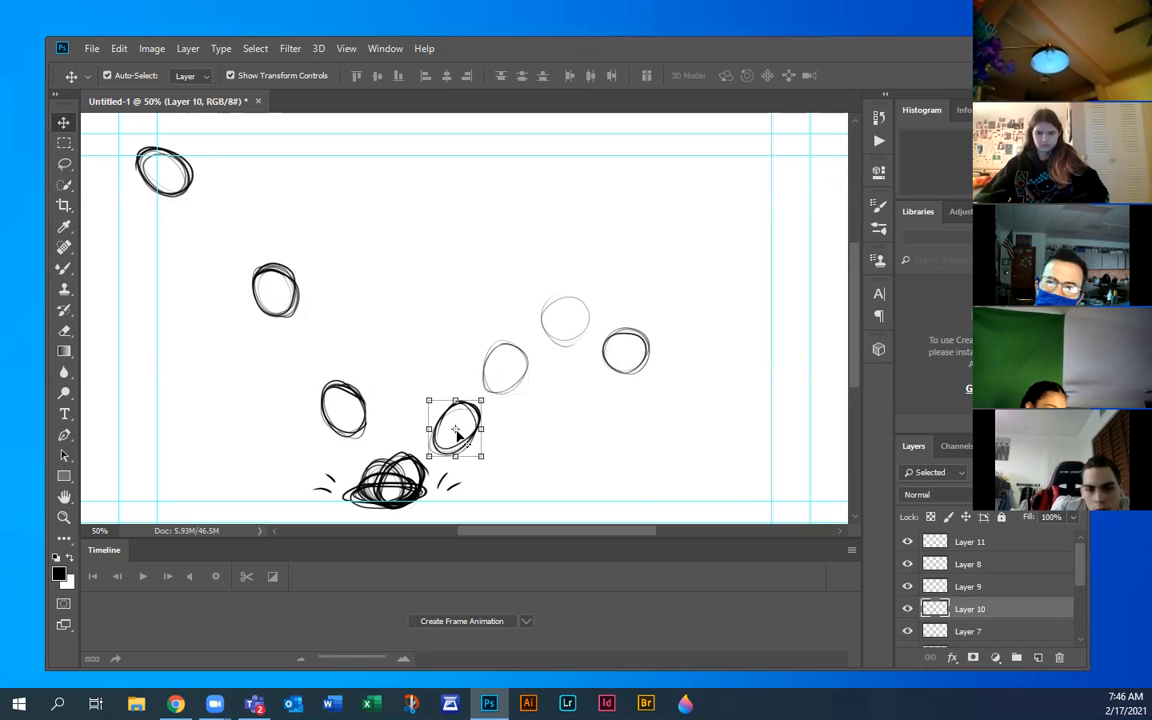
{"action": "left_click_drag", "start_coordinate": [456, 430], "coordinate": [451, 430]}
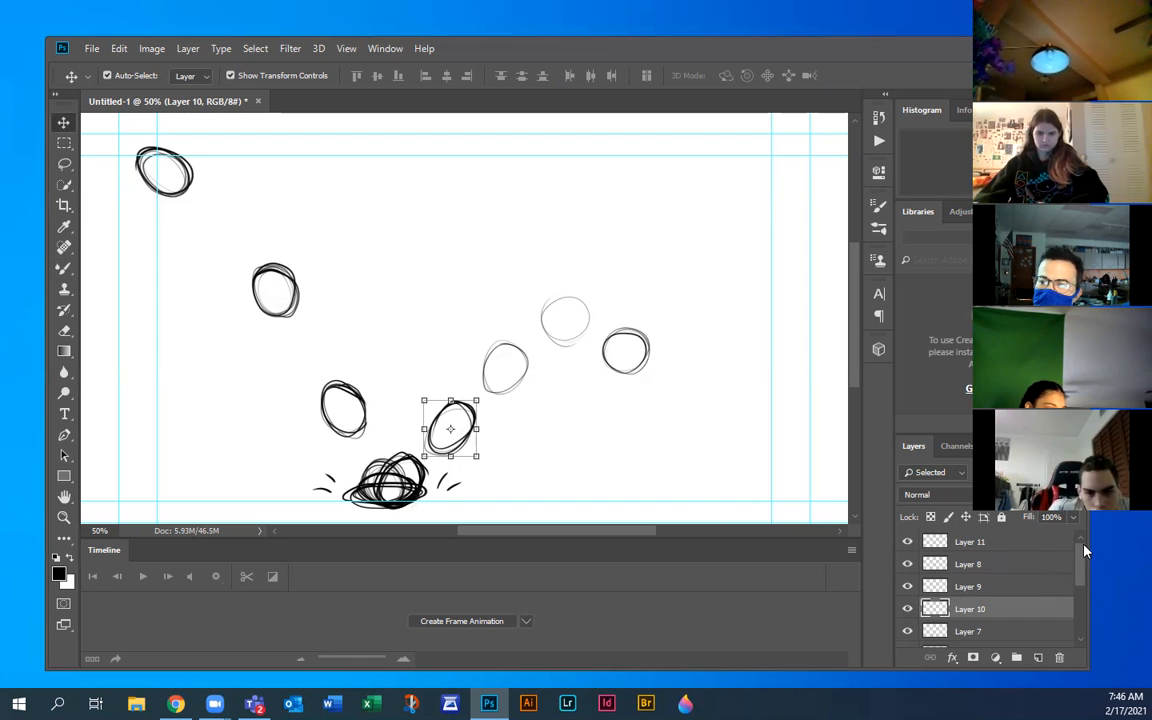
Add a layer above Layer 11 and sketch a falling ball farther down the right side of the arc
{"action": "left_click", "coordinate": [997, 541]}
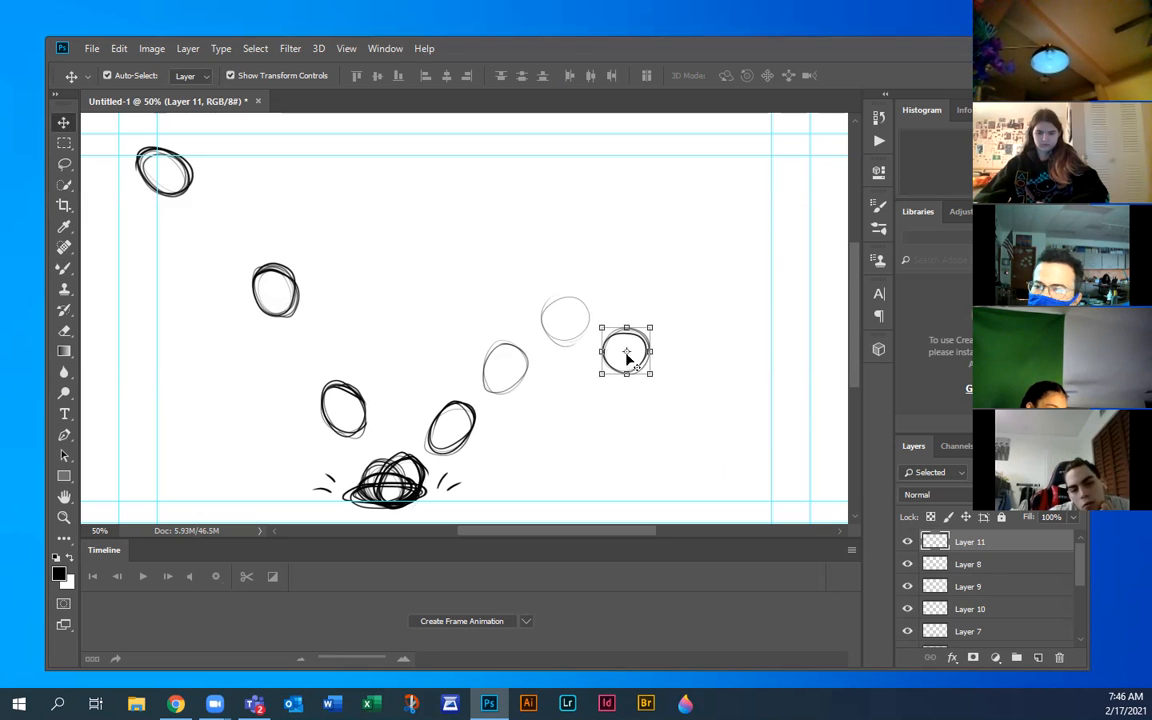
{"action": "left_click", "coordinate": [1037, 657]}
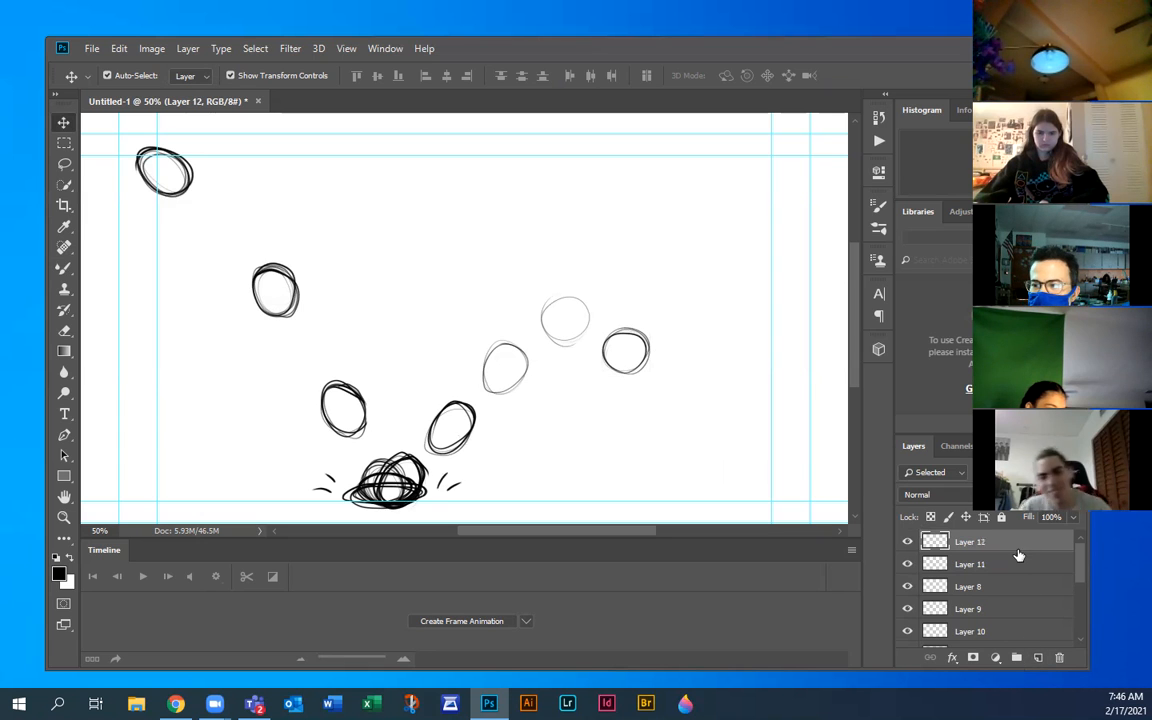
{"action": "key", "text": "b"}
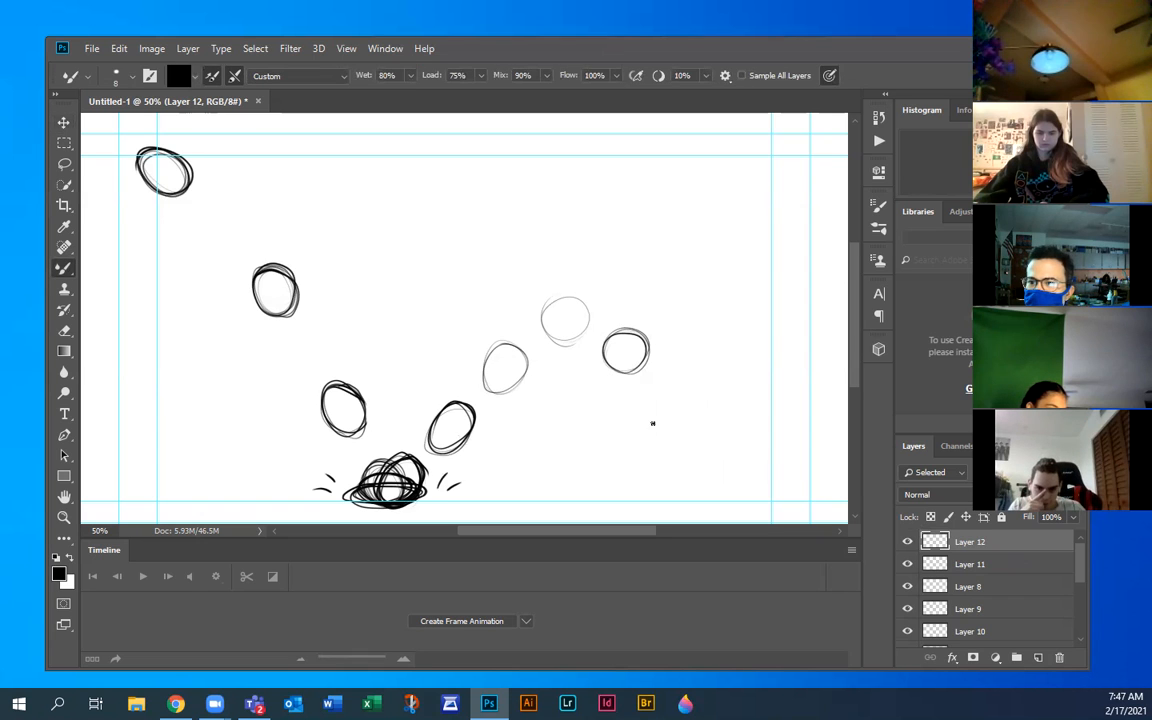
{"action": "mouse_move", "coordinate": [700, 410]}
{"action": "left_mouse_down"}
{"action": "mouse_move", "coordinate": [672, 433]}
{"action": "mouse_move", "coordinate": [664, 391]}
{"action": "mouse_move", "coordinate": [689, 415]}
{"action": "mouse_move", "coordinate": [662, 430]}
{"action": "mouse_move", "coordinate": [674, 386]}
{"action": "mouse_move", "coordinate": [692, 420]}
{"action": "left_mouse_up"}
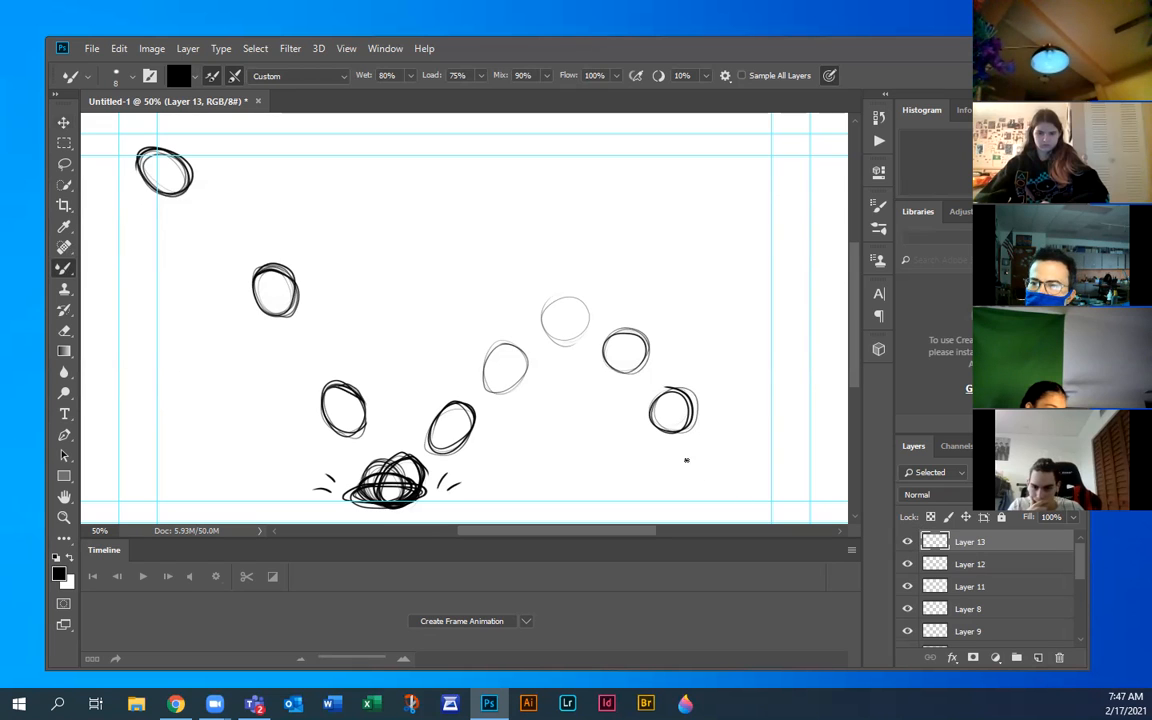
Sketch a lower falling ball on Layer 13 just above the lower horizontal guide, and add another new layer above it
{"action": "mouse_move", "coordinate": [700, 451]}
{"action": "left_mouse_down"}
{"action": "mouse_move", "coordinate": [680, 472]}
{"action": "mouse_move", "coordinate": [715, 455]}
{"action": "mouse_move", "coordinate": [721, 469]}
{"action": "left_mouse_up"}
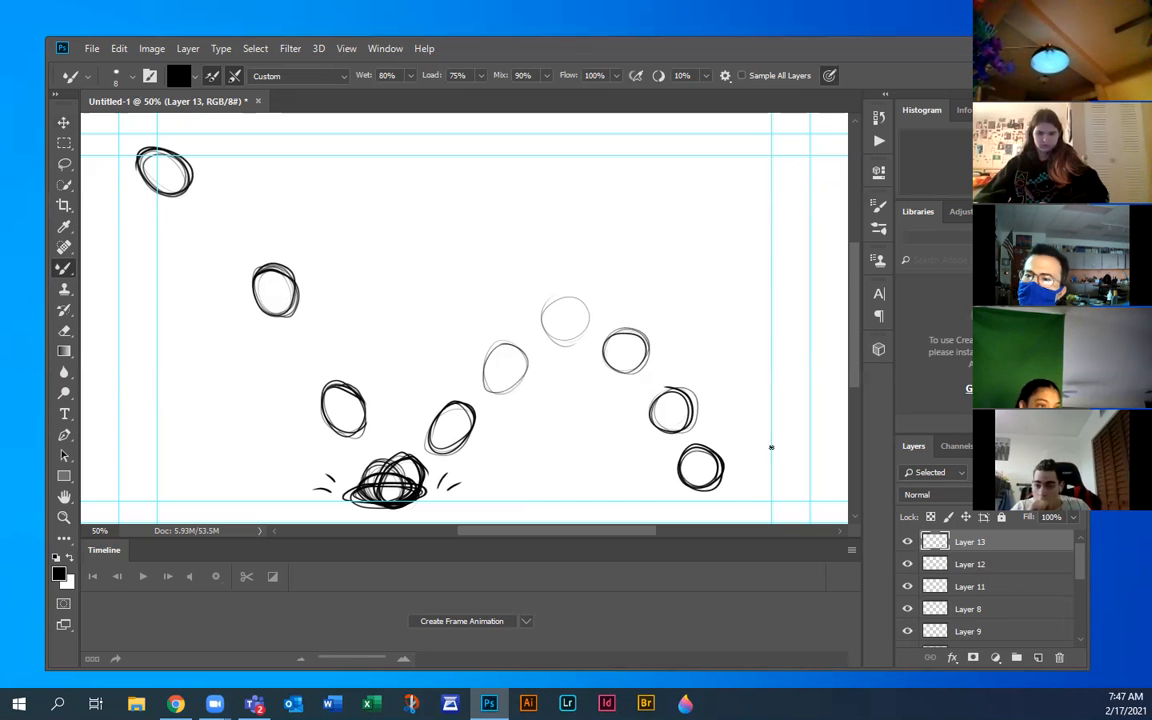
{"action": "left_click", "coordinate": [1038, 657]}
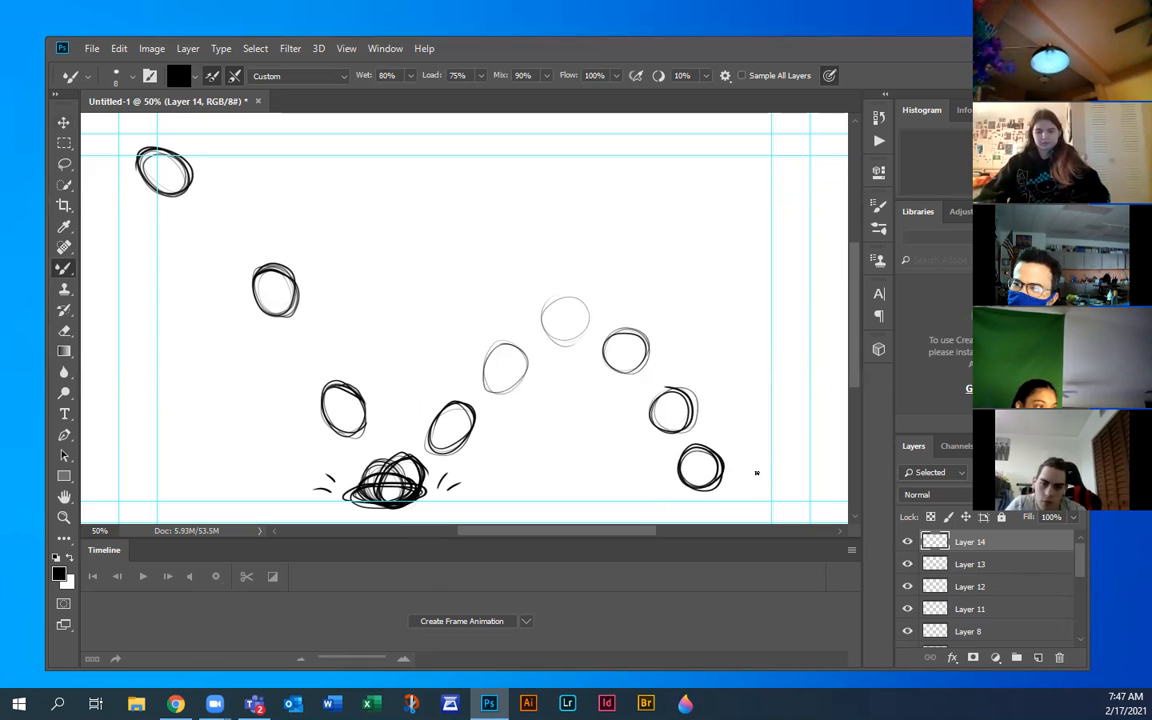
Sketch a flattened impact ball on Layer 14, resting on the lower horizontal guide beneath the last falling ball
{"action": "left_click", "coordinate": [907, 542]}
{"action": "left_click", "coordinate": [907, 542]}
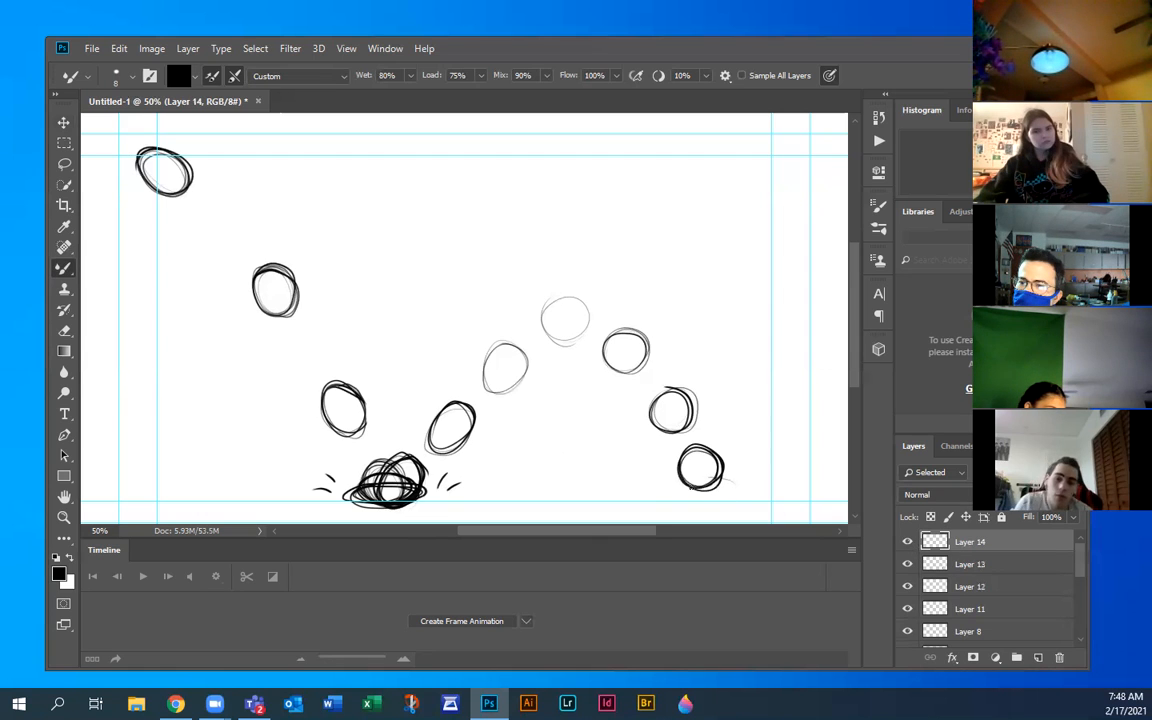
{"action": "mouse_move", "coordinate": [690, 480]}
{"action": "left_mouse_down"}
{"action": "mouse_move", "coordinate": [733, 479]}
{"action": "mouse_move", "coordinate": [732, 499]}
{"action": "mouse_move", "coordinate": [690, 482]}
{"action": "left_mouse_up"}
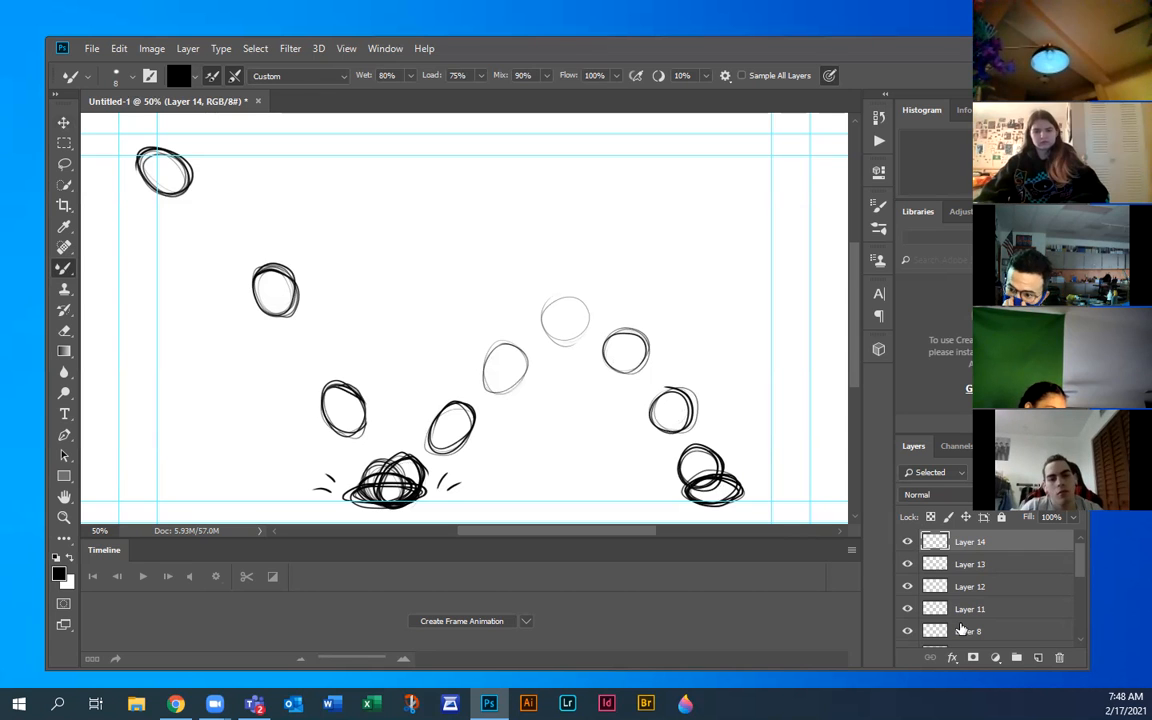
Add two layers and sketch the second rebound: a ball rising beside the squashed one on Layer 15, and a higher one on Layer 16
{"action": "left_click", "coordinate": [1038, 657]}
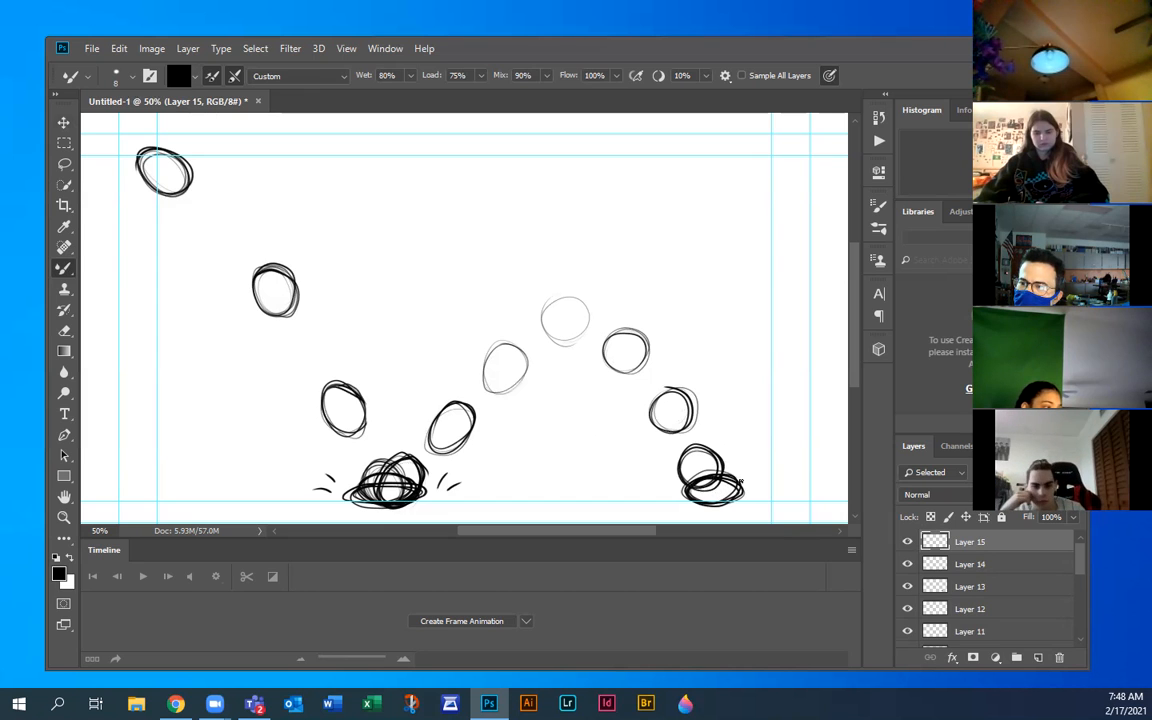
{"action": "mouse_move", "coordinate": [727, 466]}
{"action": "left_mouse_down"}
{"action": "mouse_move", "coordinate": [757, 476]}
{"action": "mouse_move", "coordinate": [745, 497]}
{"action": "mouse_move", "coordinate": [758, 471]}
{"action": "mouse_move", "coordinate": [727, 462]}
{"action": "mouse_move", "coordinate": [756, 464]}
{"action": "mouse_move", "coordinate": [745, 495]}
{"action": "left_mouse_up"}
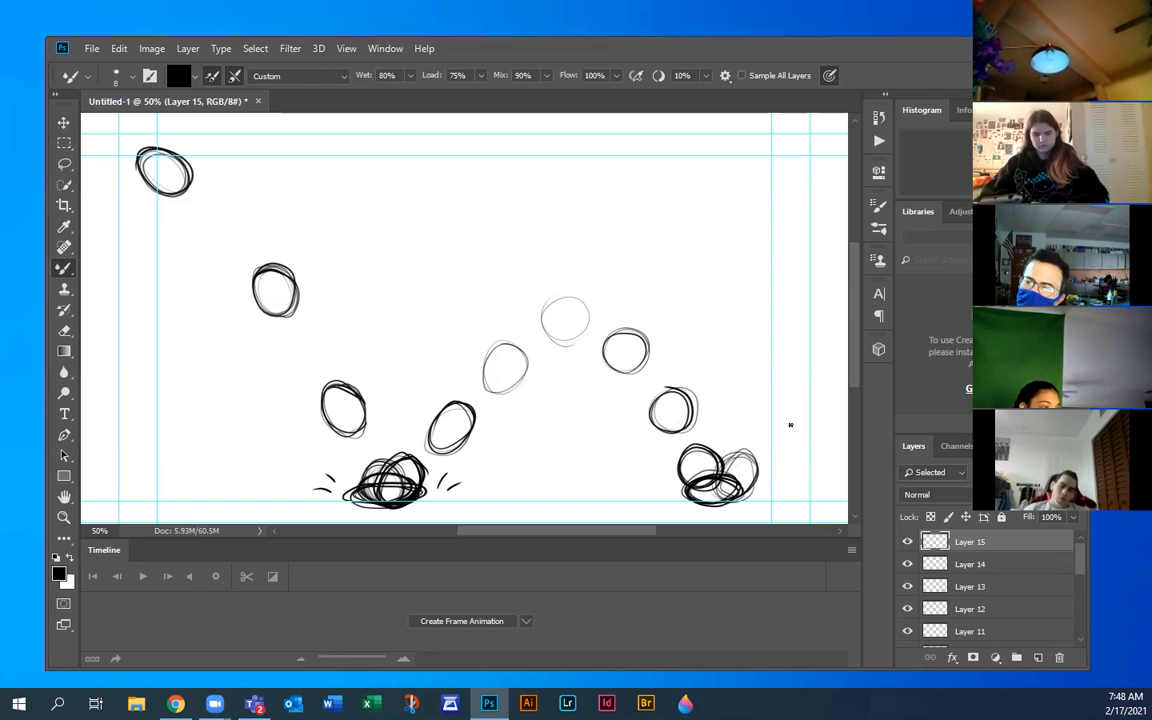
{"action": "left_click", "coordinate": [1040, 658]}
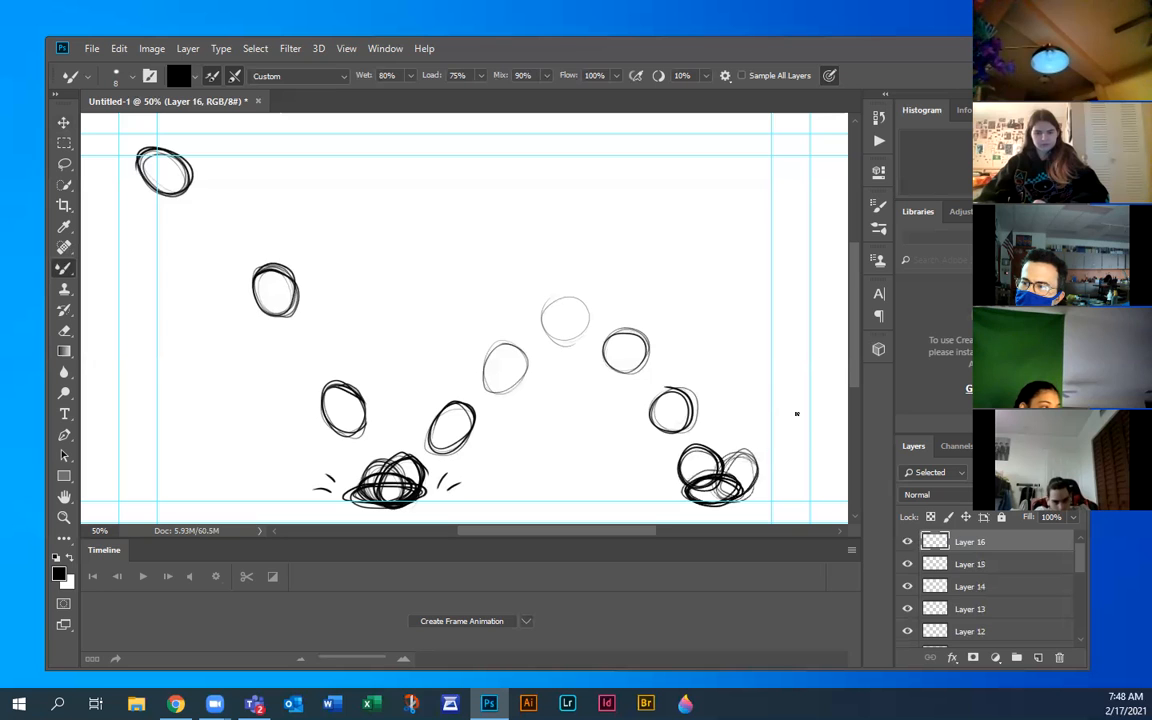
{"action": "mouse_move", "coordinate": [797, 417]}
{"action": "left_mouse_down"}
{"action": "mouse_move", "coordinate": [797, 404]}
{"action": "mouse_move", "coordinate": [770, 440]}
{"action": "mouse_move", "coordinate": [758, 430]}
{"action": "left_mouse_up"}
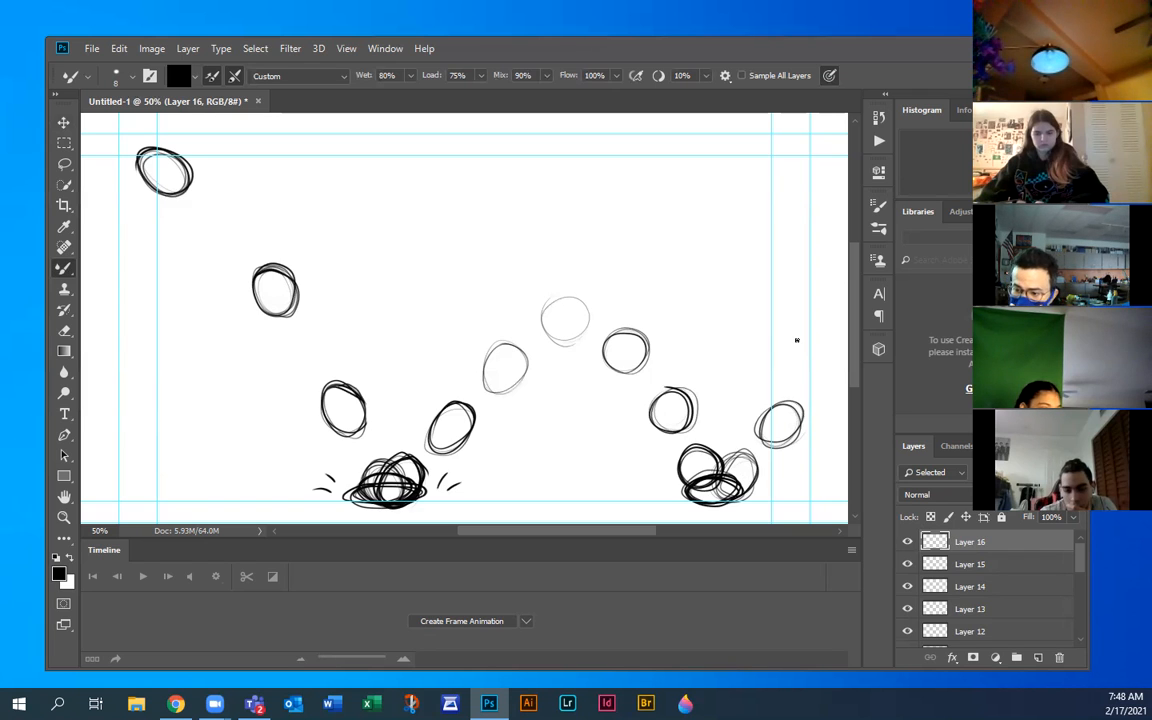
Choose frame animation as the timeline type
{"action": "scroll", "coordinate": [1004, 592], "scroll_direction": "down", "scroll_amount": 3}
{"action": "scroll", "coordinate": [1007, 594], "scroll_direction": "up", "scroll_amount": 3}
{"action": "left_click", "coordinate": [526, 621]}
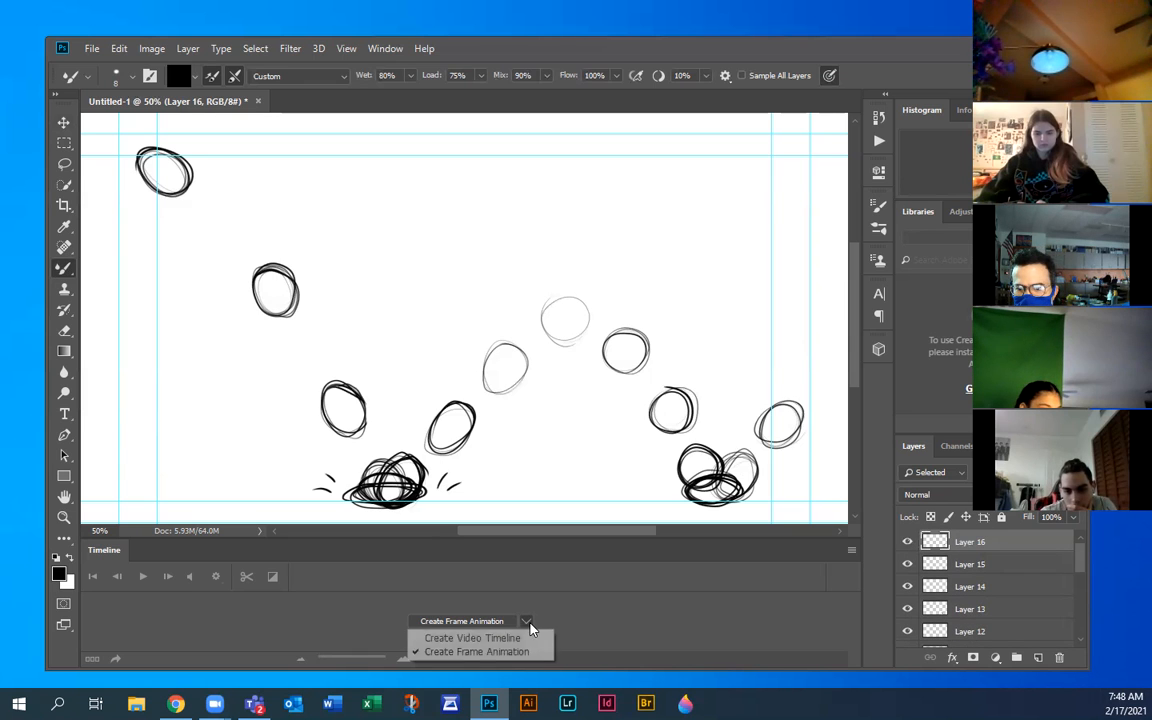
{"action": "left_click", "coordinate": [505, 651]}
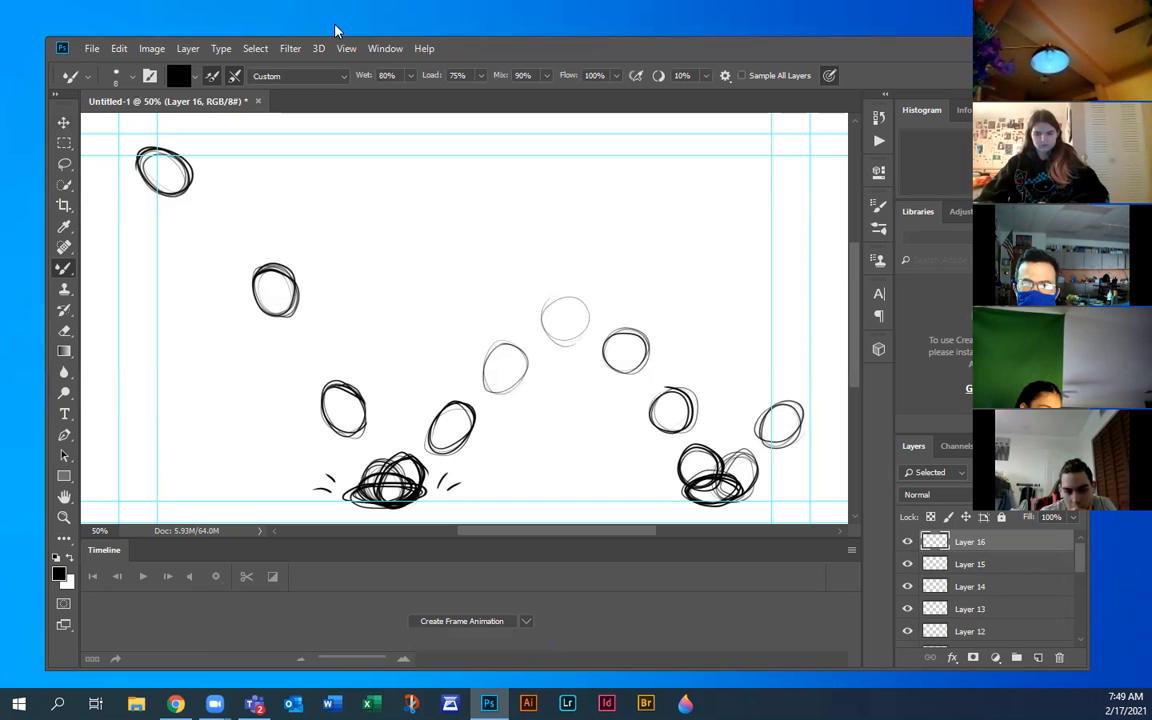
{"action": "left_click", "coordinate": [380, 50]}
{"action": "mouse_move", "coordinate": [347, 50]}
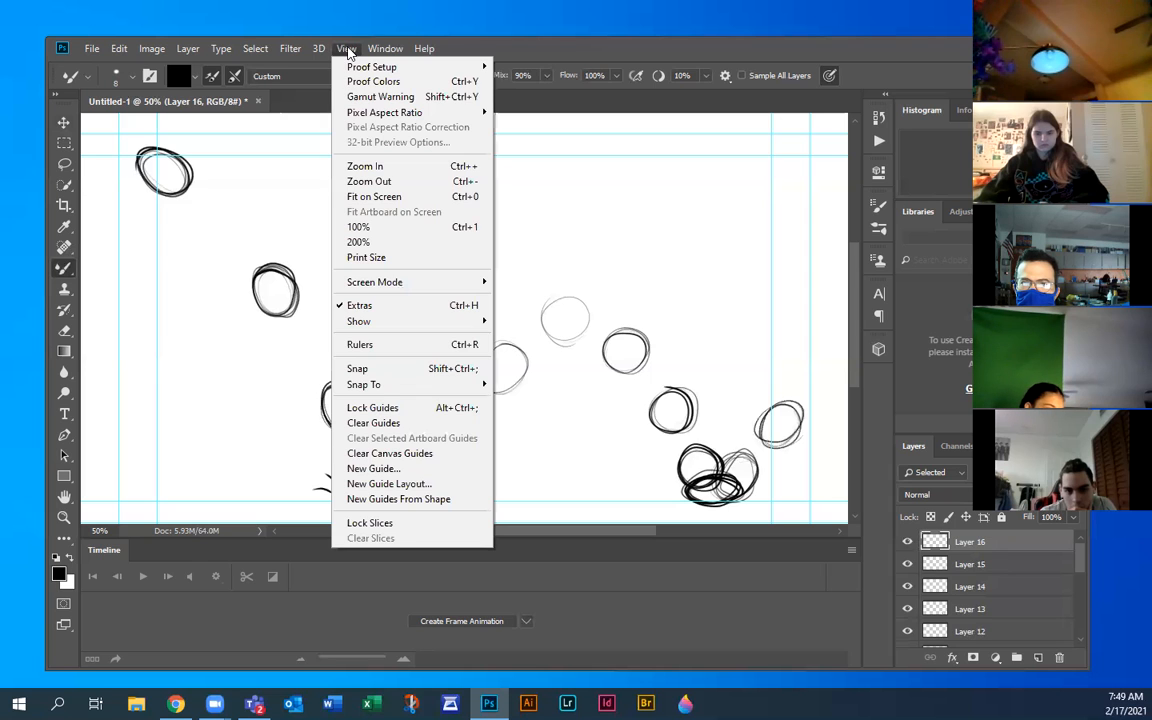
{"action": "mouse_move", "coordinate": [398, 52]}
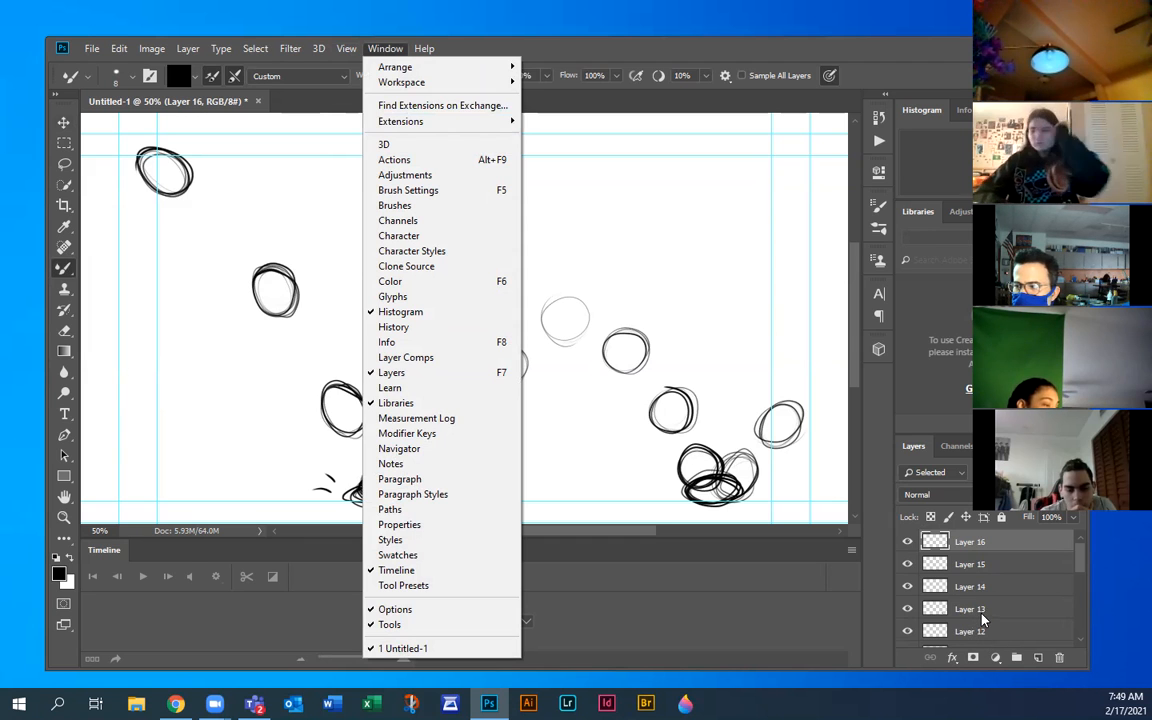
Select all the layers from Layer 1 through Layer 16 and check the options available for them
{"action": "left_click", "coordinate": [1079, 559]}
{"action": "scroll", "coordinate": [1079, 559], "scroll_direction": "down", "scroll_amount": 5}
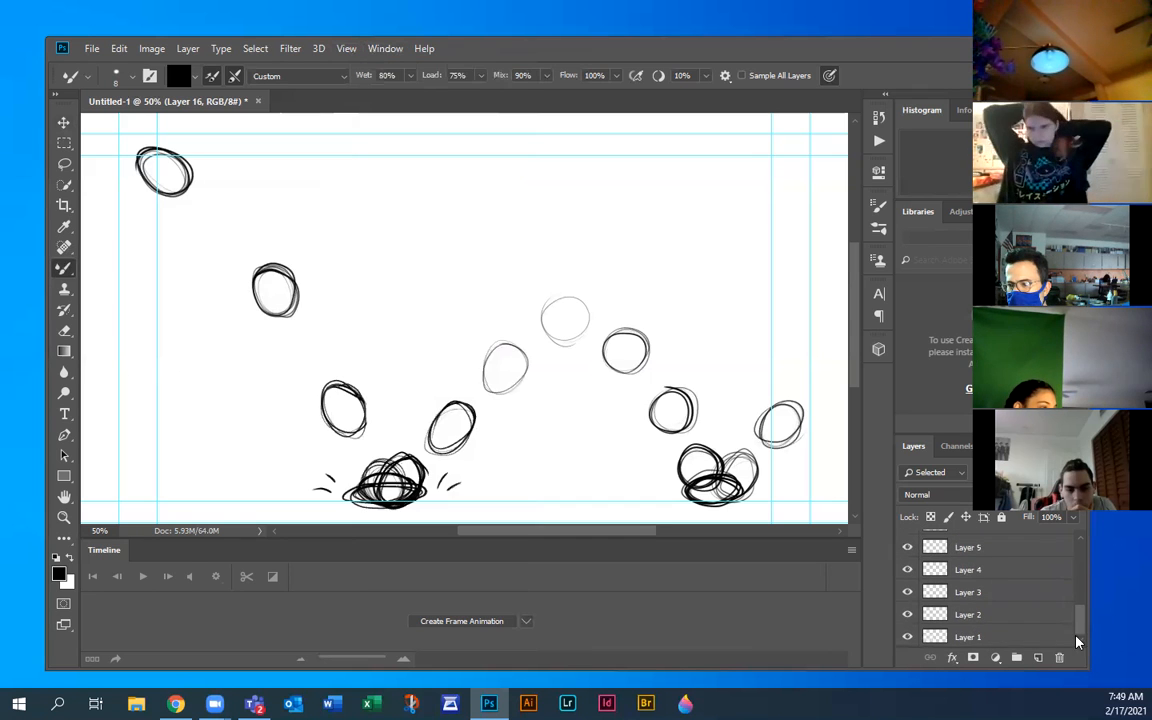
{"action": "left_click", "coordinate": [1021, 630]}
{"action": "scroll", "coordinate": [1022, 626], "scroll_direction": "up", "scroll_amount": 5}
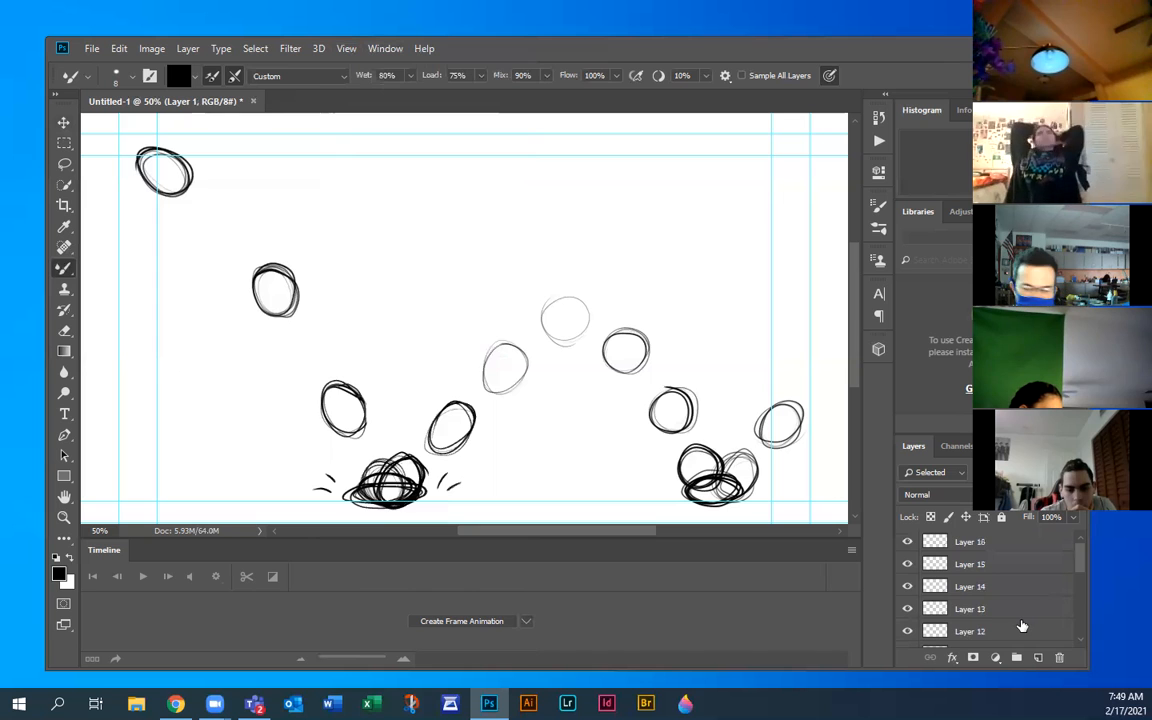
{"action": "left_click", "coordinate": [1011, 548], "text": "shift"}
{"action": "right_click", "coordinate": [1010, 550]}
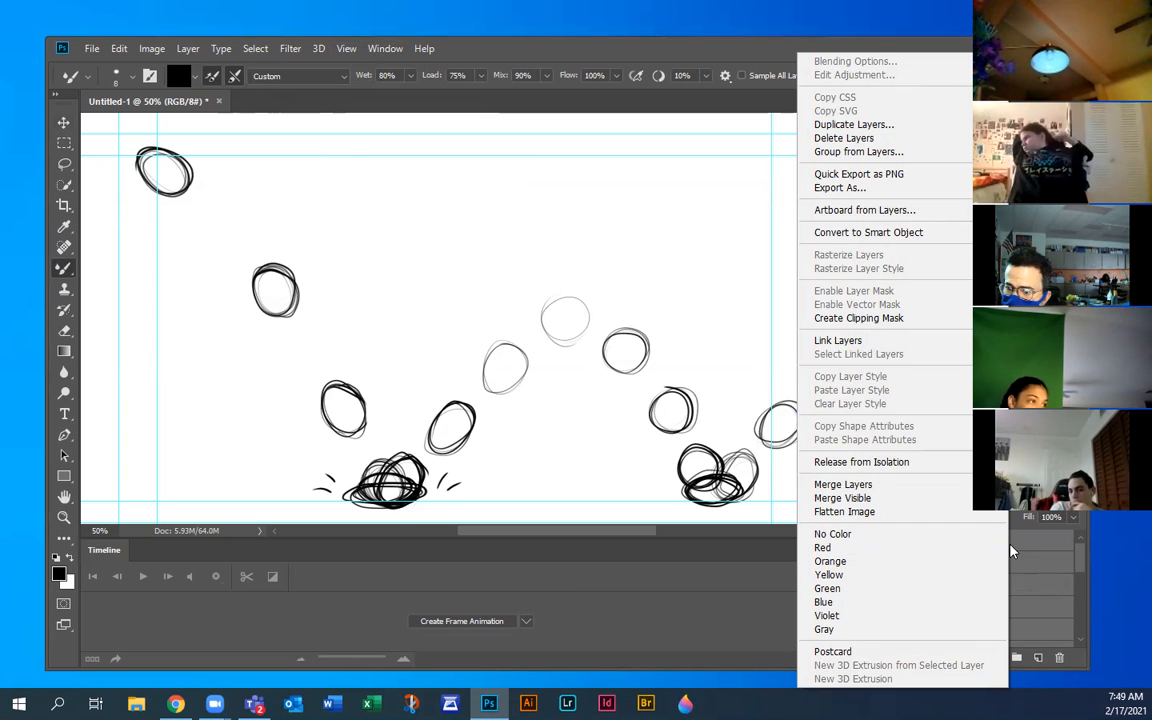
{"action": "left_click", "coordinate": [634, 622]}
Switch the timeline type to video timeline and back to frame animation
{"action": "left_click", "coordinate": [527, 621]}
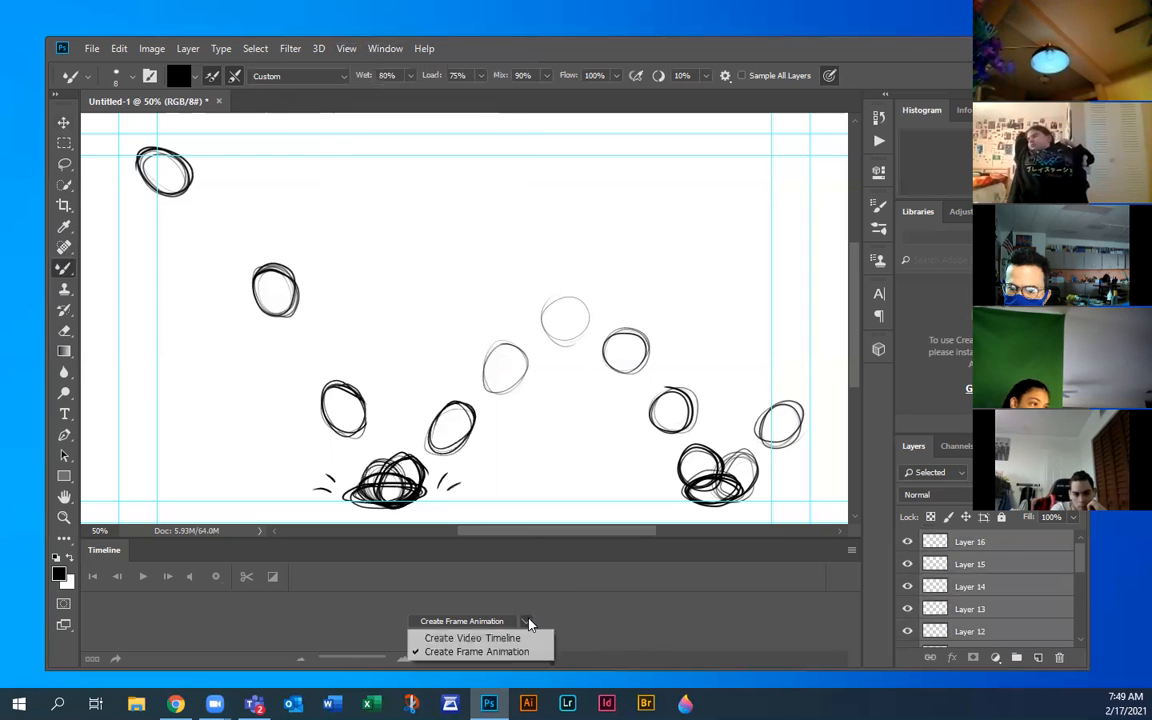
{"action": "left_click", "coordinate": [504, 636]}
{"action": "left_click", "coordinate": [526, 622]}
{"action": "left_click", "coordinate": [480, 650]}
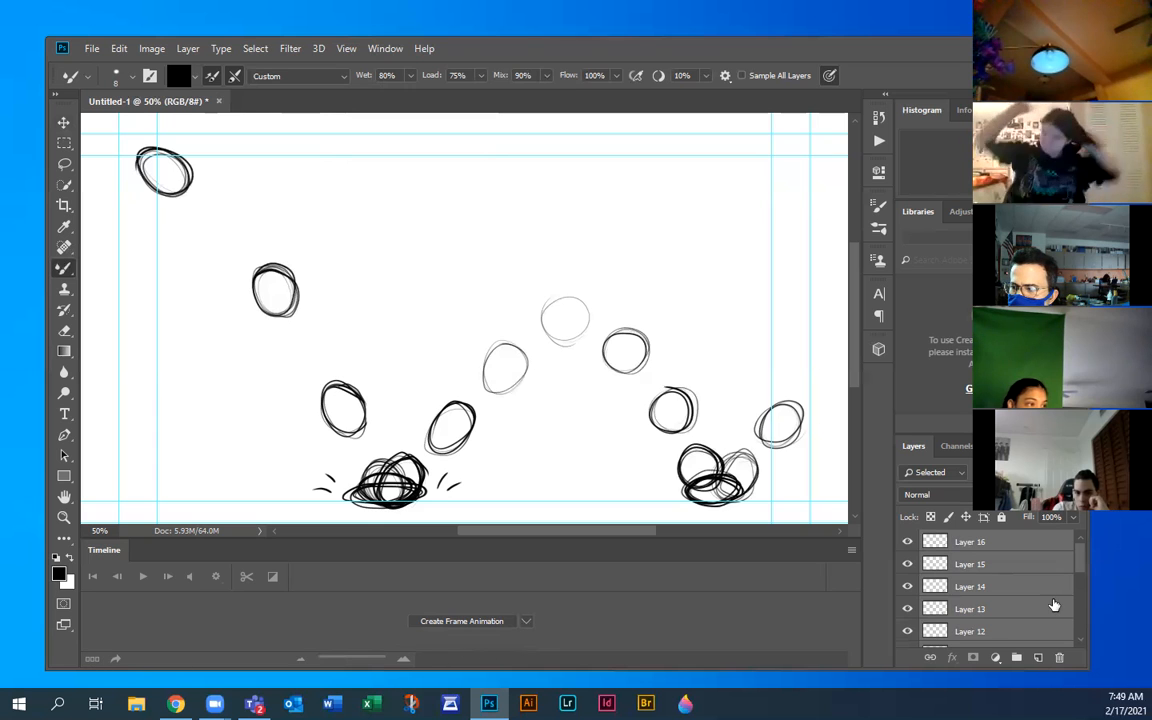
Select Layer 1 and look through the timeline options
{"action": "scroll", "coordinate": [1045, 608], "scroll_direction": "down", "scroll_amount": 5}
{"action": "left_click", "coordinate": [989, 638]}
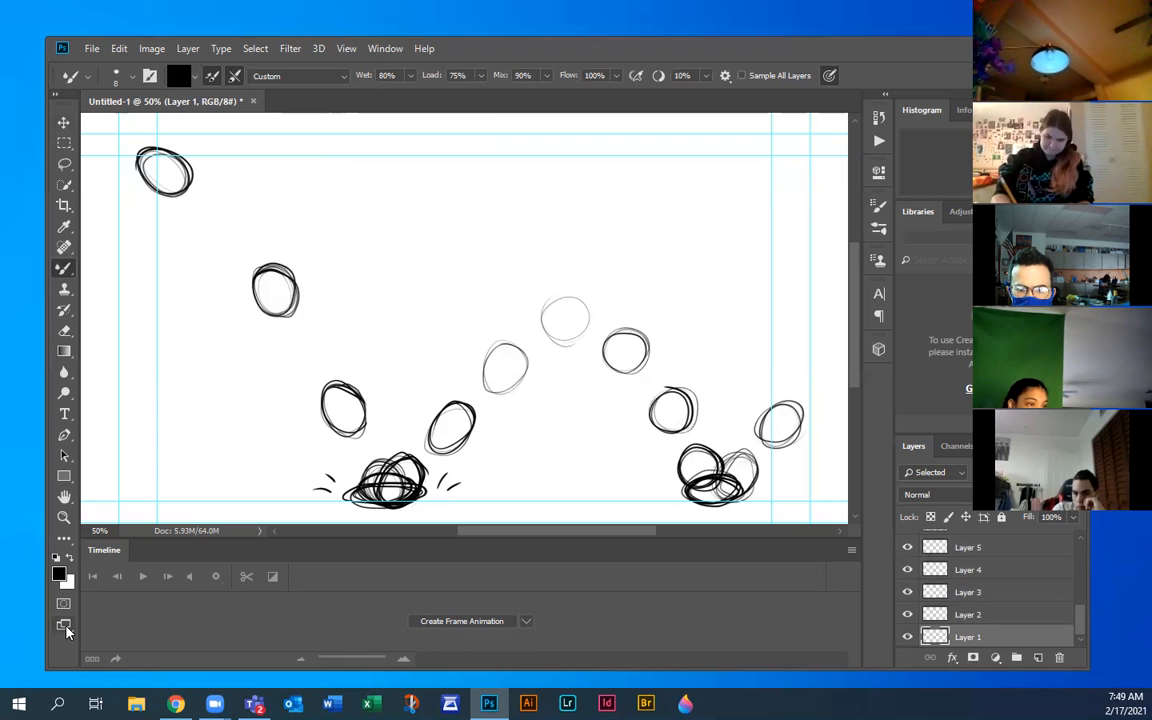
{"action": "left_click", "coordinate": [850, 550]}
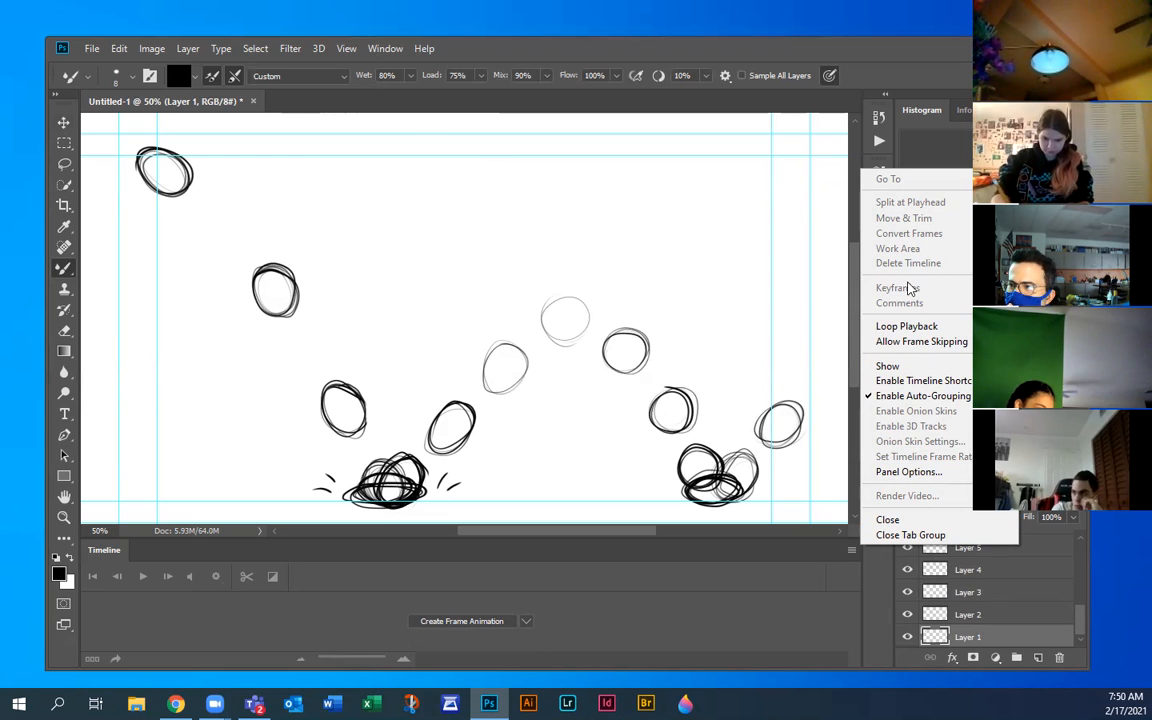
Try to release Layer 1 from isolation, and undo that change
{"action": "left_click", "coordinate": [985, 633]}
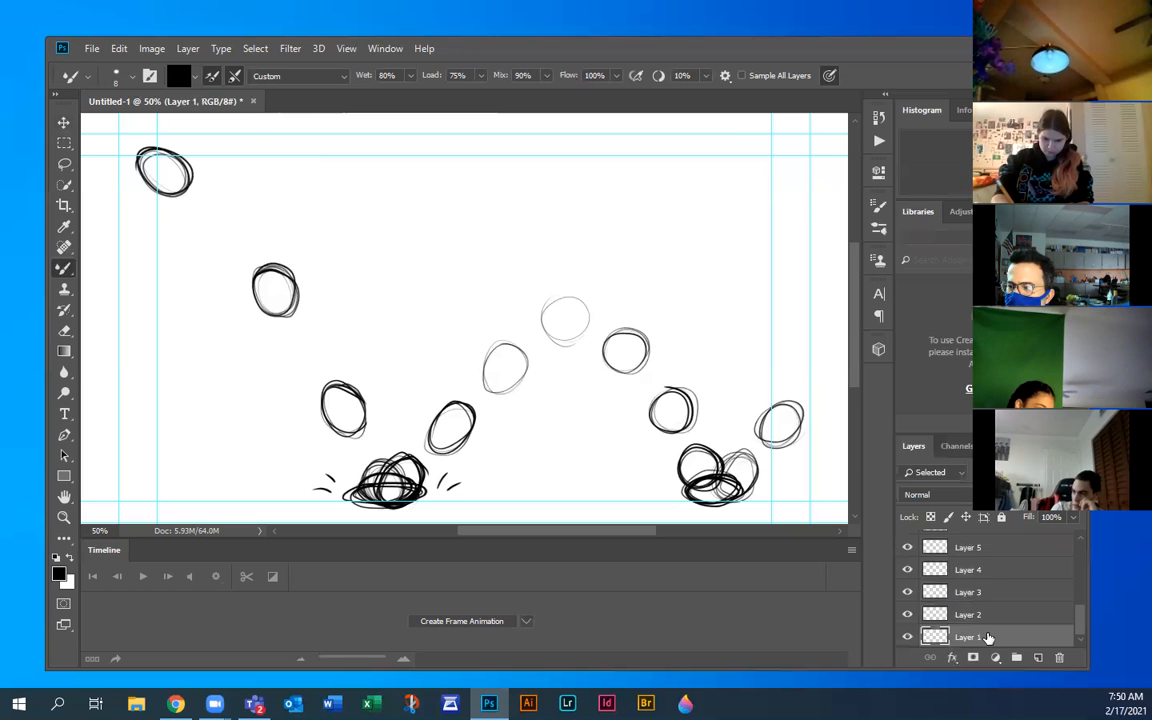
{"action": "right_click", "coordinate": [988, 638]}
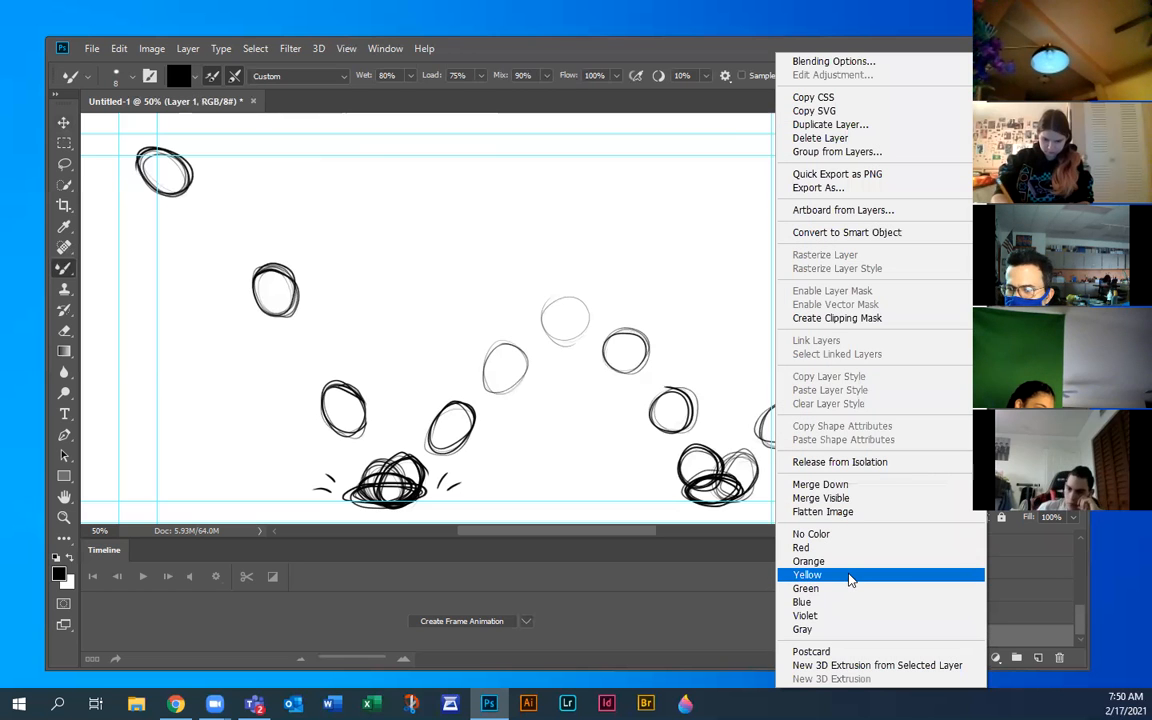
{"action": "left_click", "coordinate": [876, 463]}
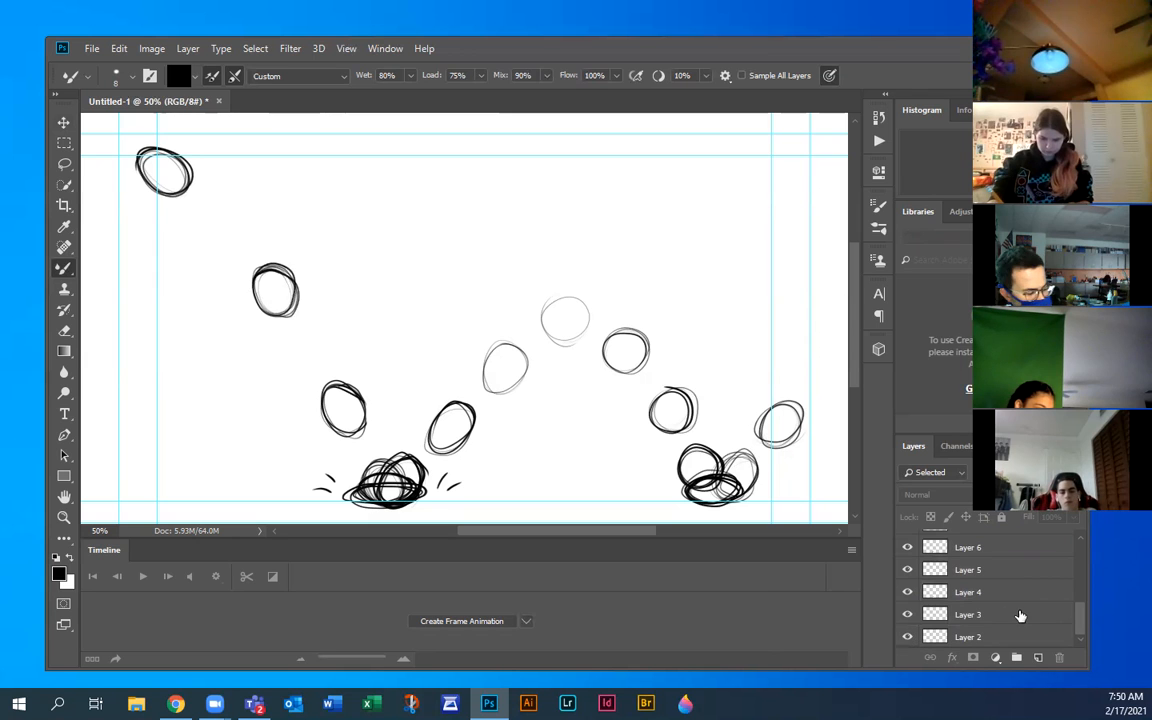
{"action": "key", "text": "ctrl+z"}
{"action": "scroll", "coordinate": [1027, 620], "scroll_direction": "down", "scroll_amount": 1}
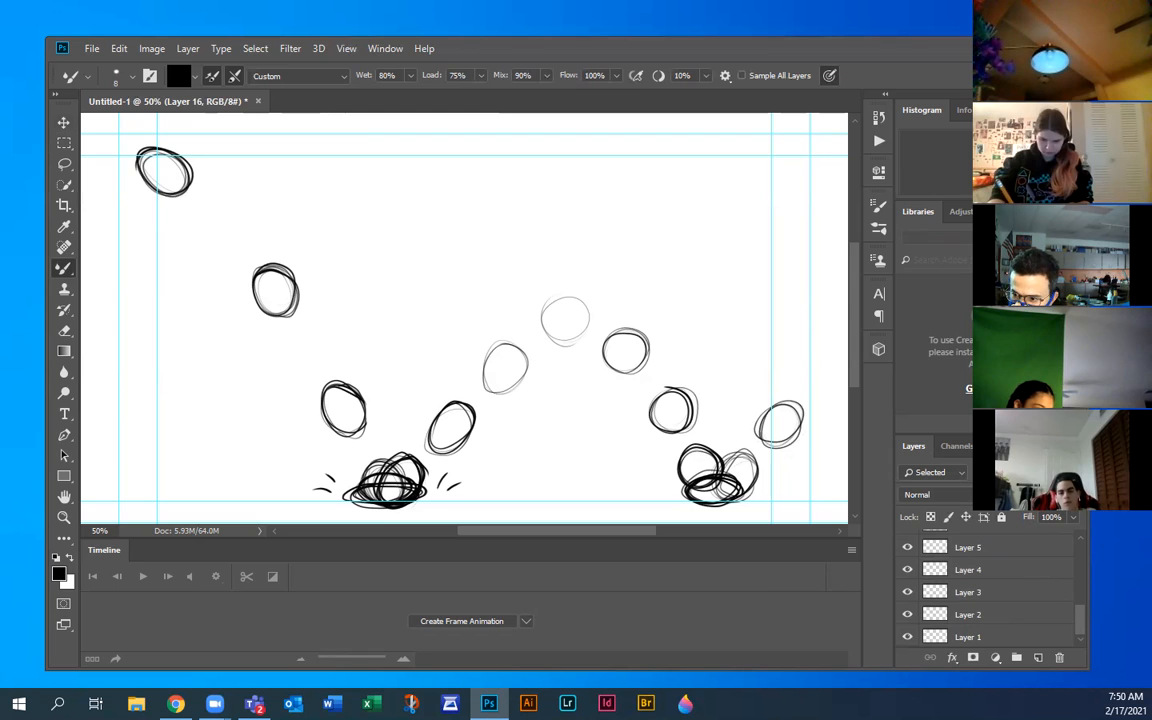